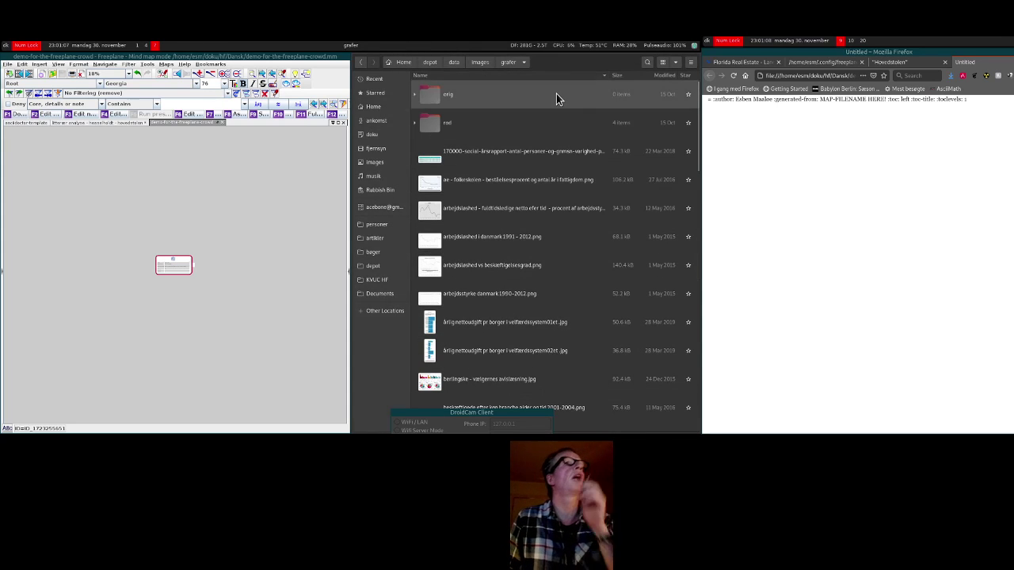
# Step: Close the file manager window and delete the root's empty child node, saving the map
pyautogui.press('super+shift+q')
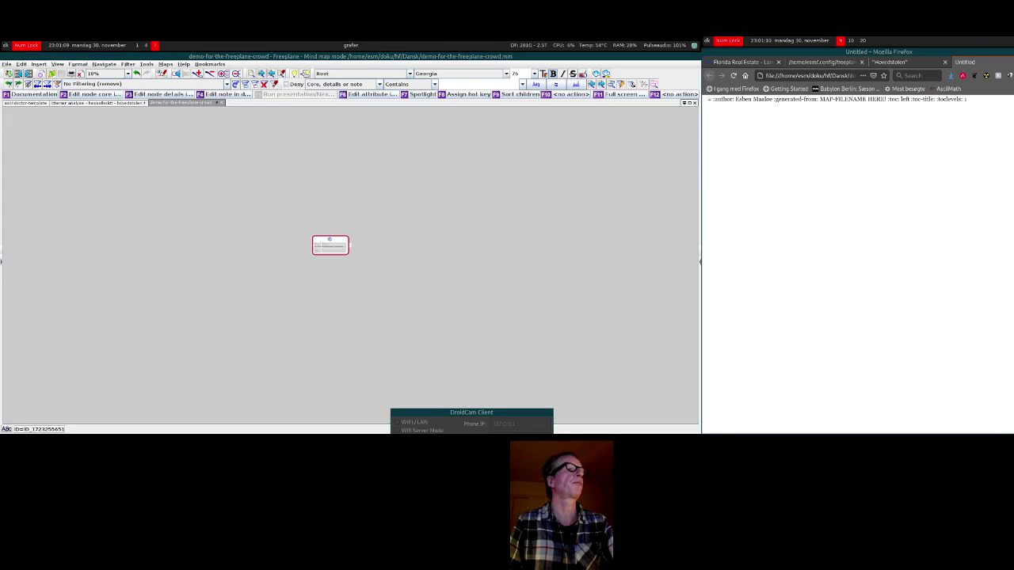
pyautogui.scroll(10, 360, 350)
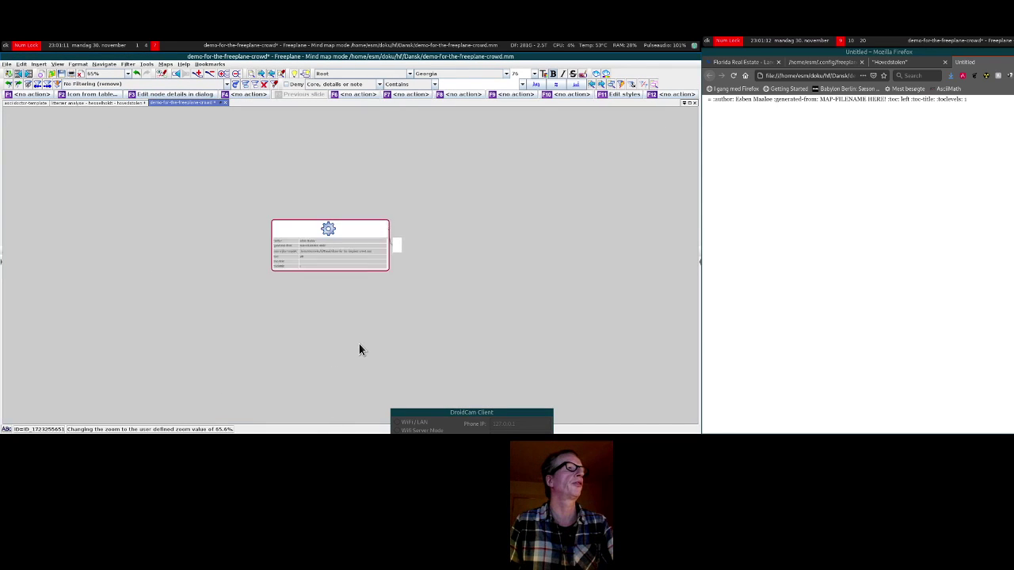
pyautogui.moveTo(418, 339)
pyautogui.mouseDown()
pyautogui.moveTo(301, 341)
pyautogui.moveTo(417, 344)
pyautogui.mouseUp()
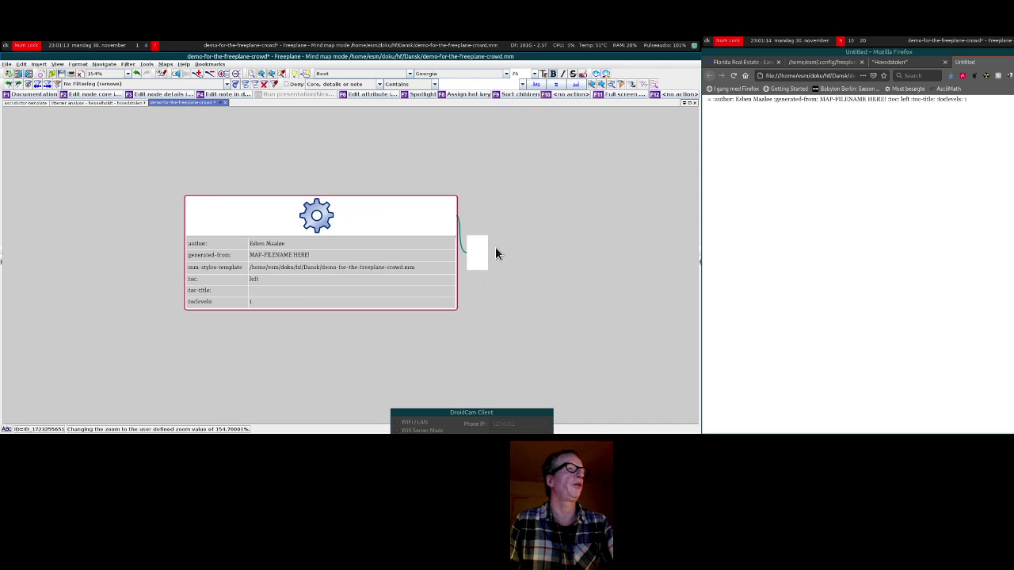
pyautogui.click(480, 262)
pyautogui.press('Escape')
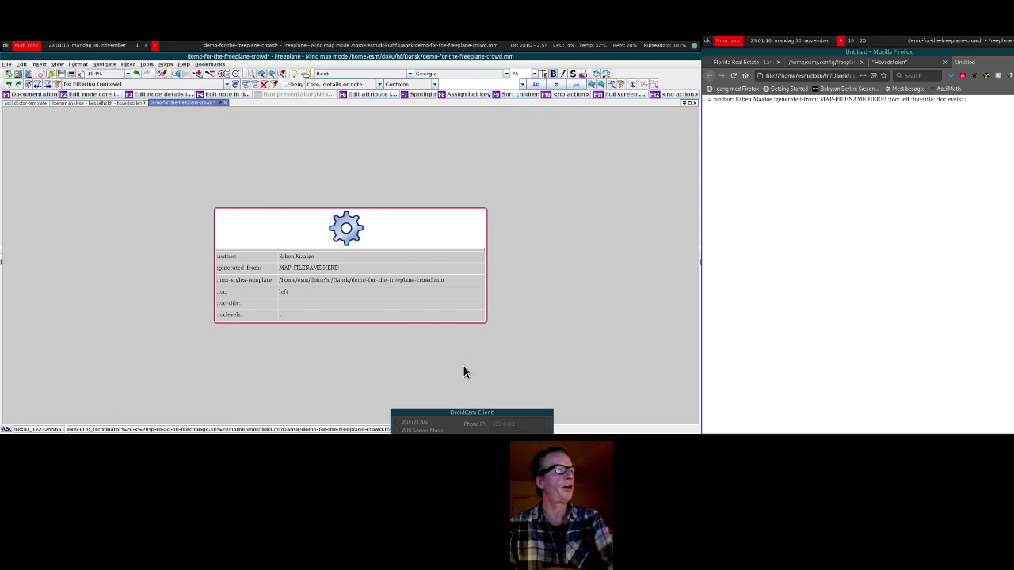
pyautogui.hotkey('ctrl', 's')
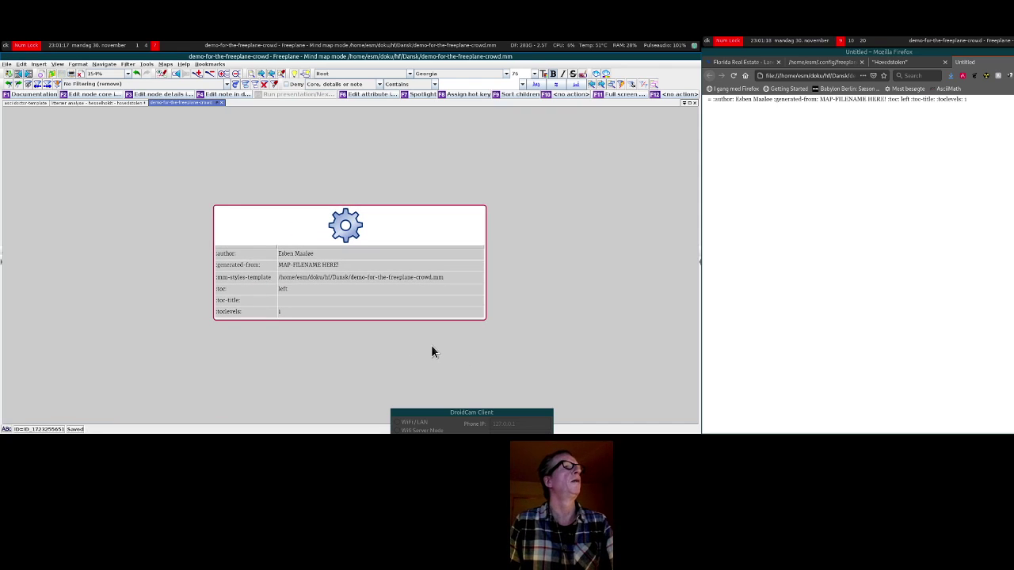
# Step: Start the export script linked to the root node and move its terminal window down, clear of the node
pyautogui.click(356, 231)
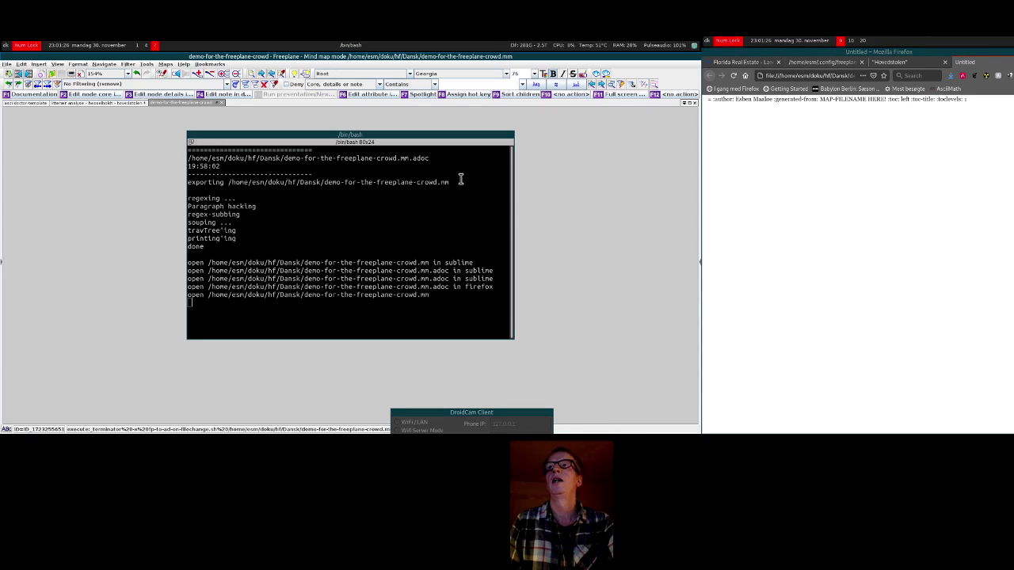
pyautogui.click(315, 151)
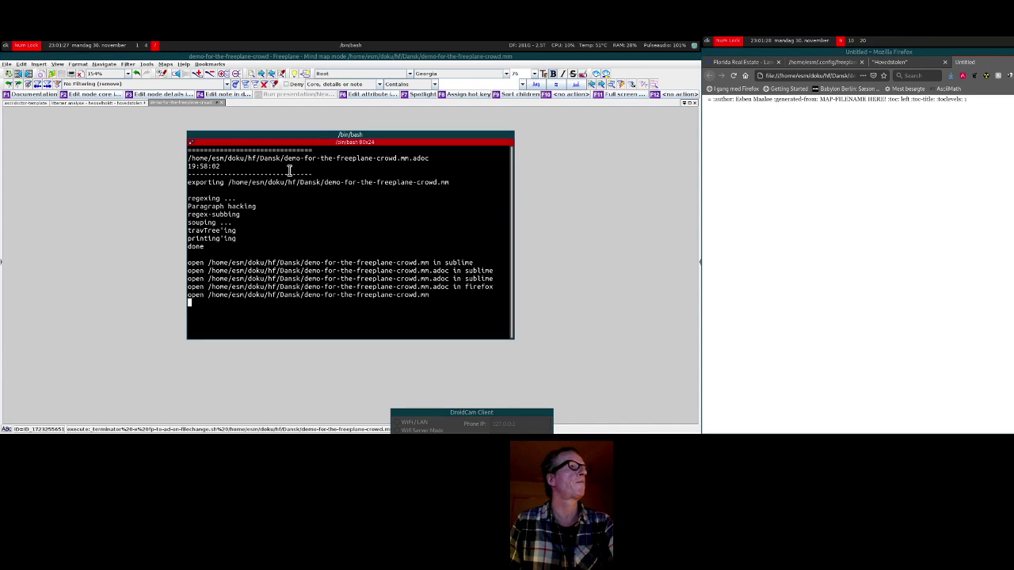
pyautogui.moveTo(313, 134); pyautogui.dragTo(222, 395)
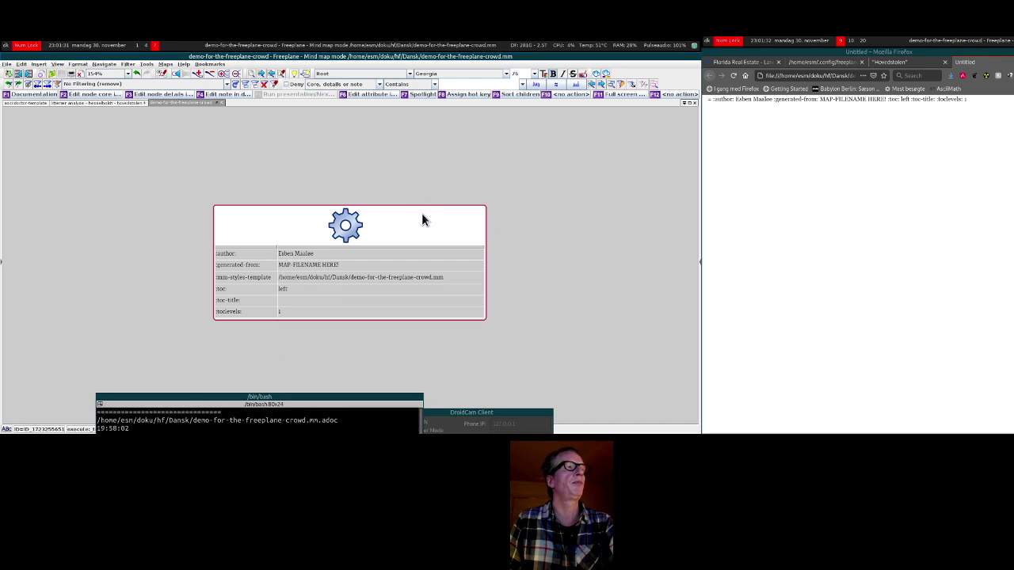
pyautogui.click(936, 191)
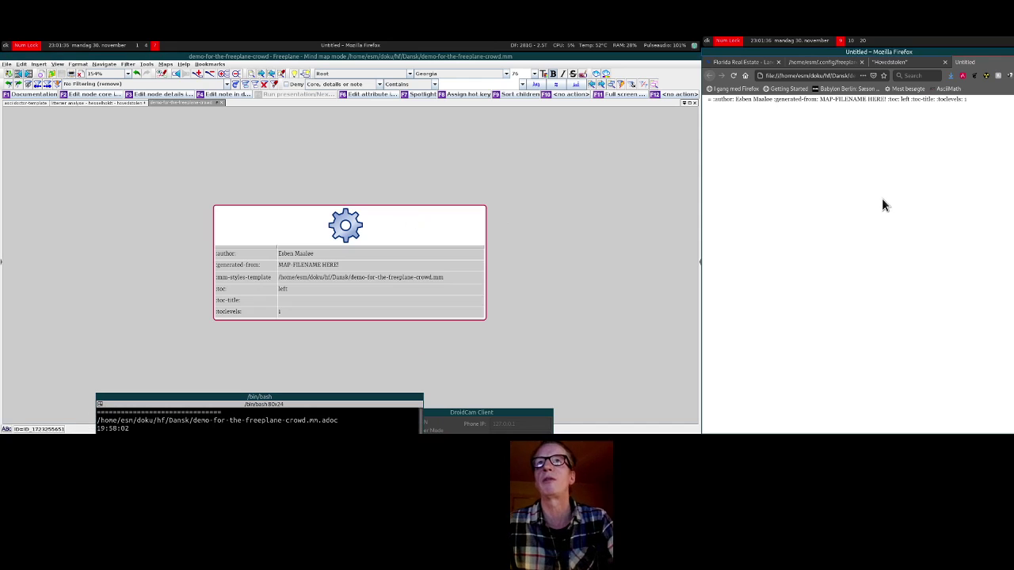
pyautogui.click(452, 204)
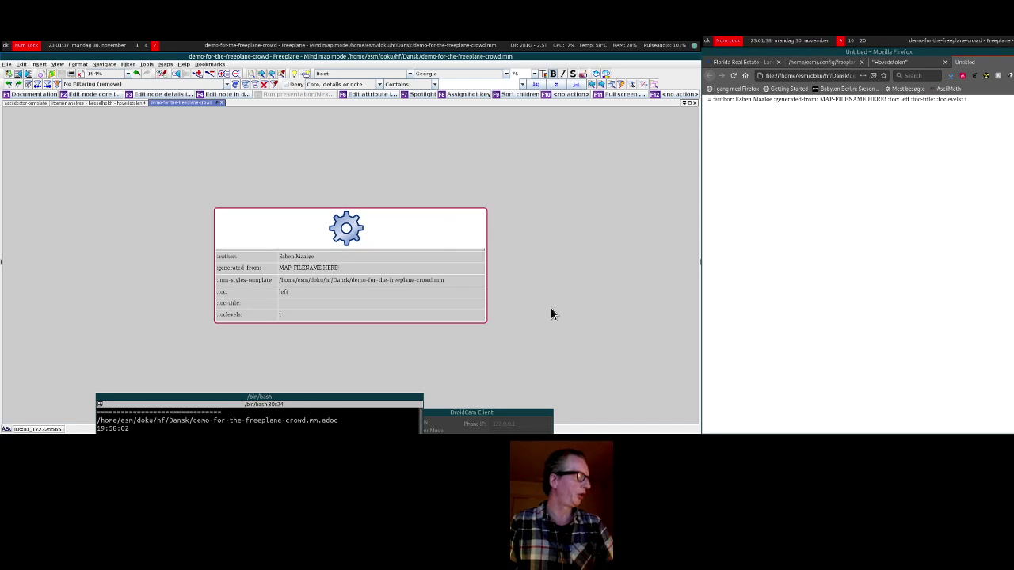
# Step: Set the root node's text to "Demo" and save the map
pyautogui.moveTo(541, 320); pyautogui.dragTo(413, 315)
pyautogui.doubleClick(257, 218)
pyautogui.write('Demo')
pyautogui.press('Return')
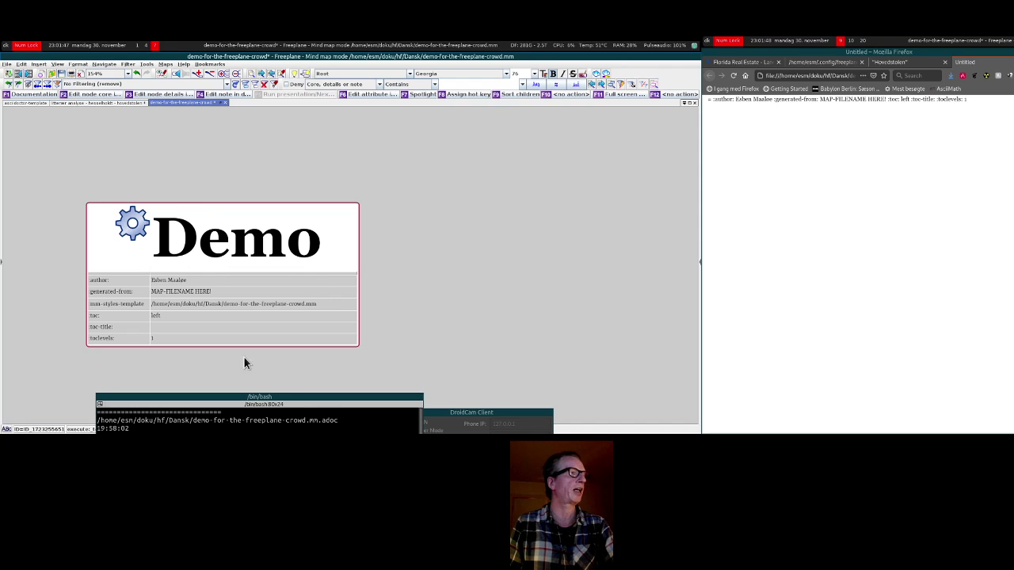
pyautogui.click(281, 405)
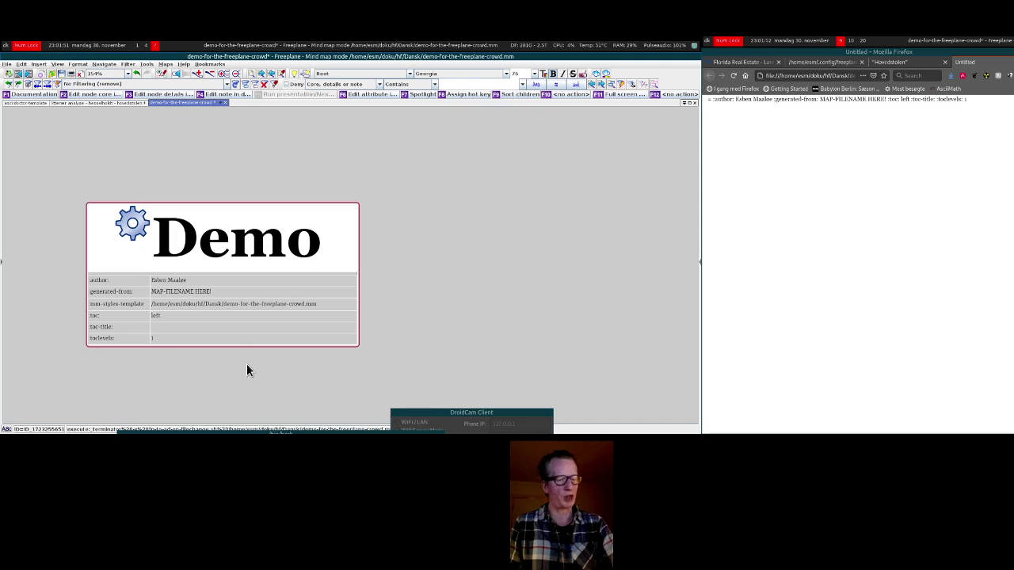
pyautogui.press('ctrl')
pyautogui.hotkey('ctrl', 's')
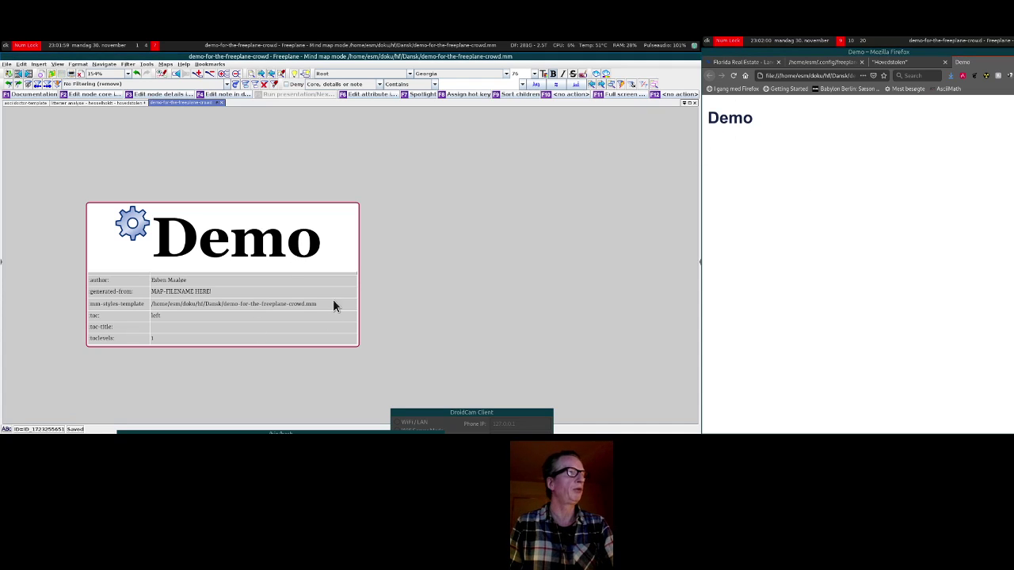
# Step: Add a child node to the root reading "This is only a marker, it will not be exported" and give it the Level-X style
pyautogui.press('Tab')
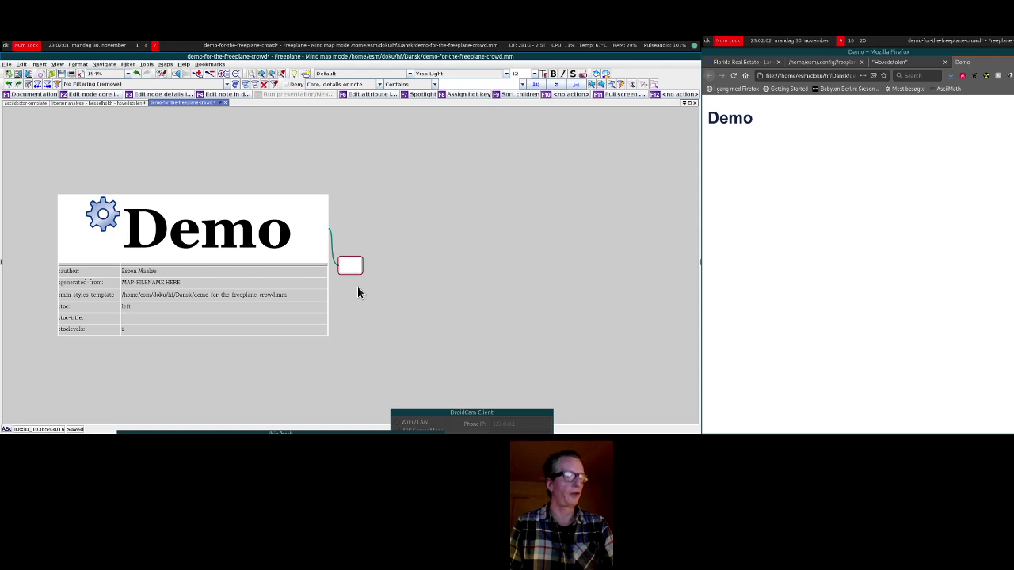
pyautogui.write('Th')
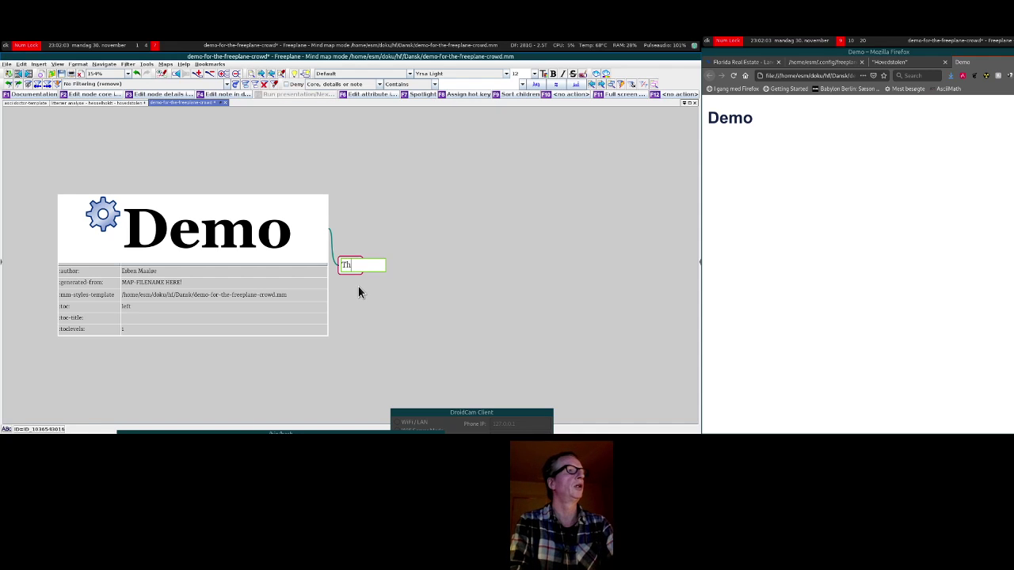
pyautogui.write('is is only a ')
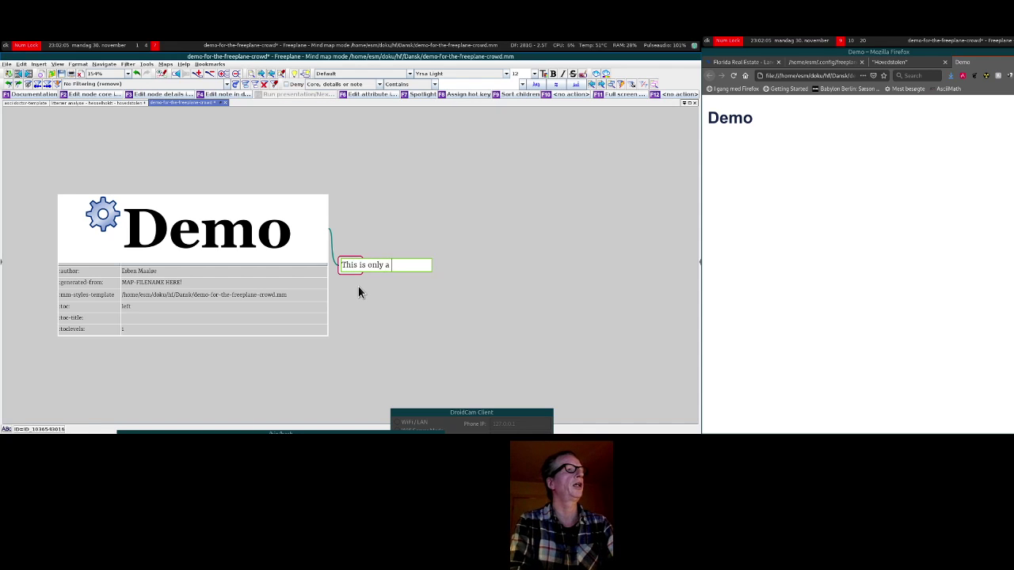
pyautogui.write('marker. it w')
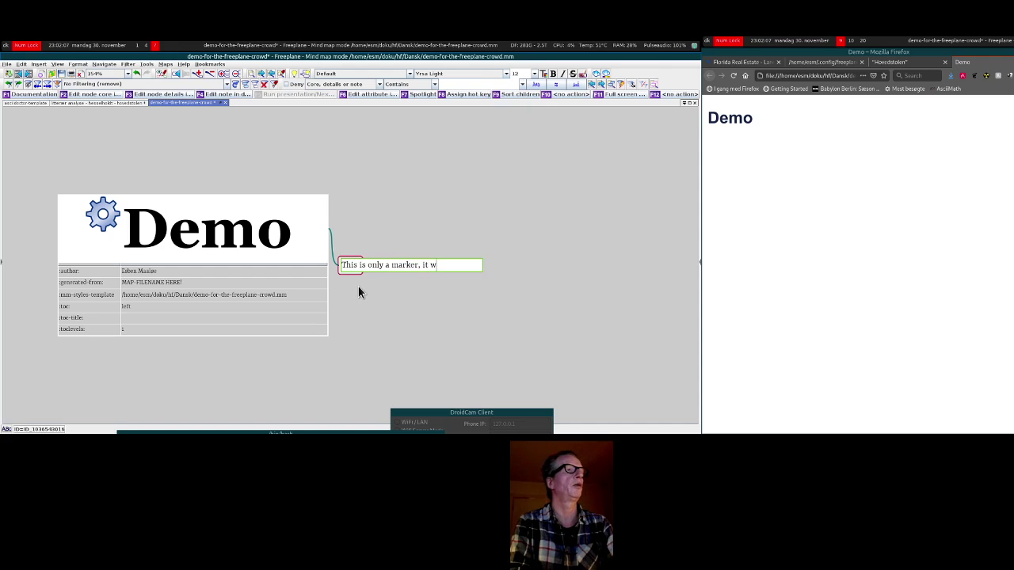
pyautogui.write('ill not ')
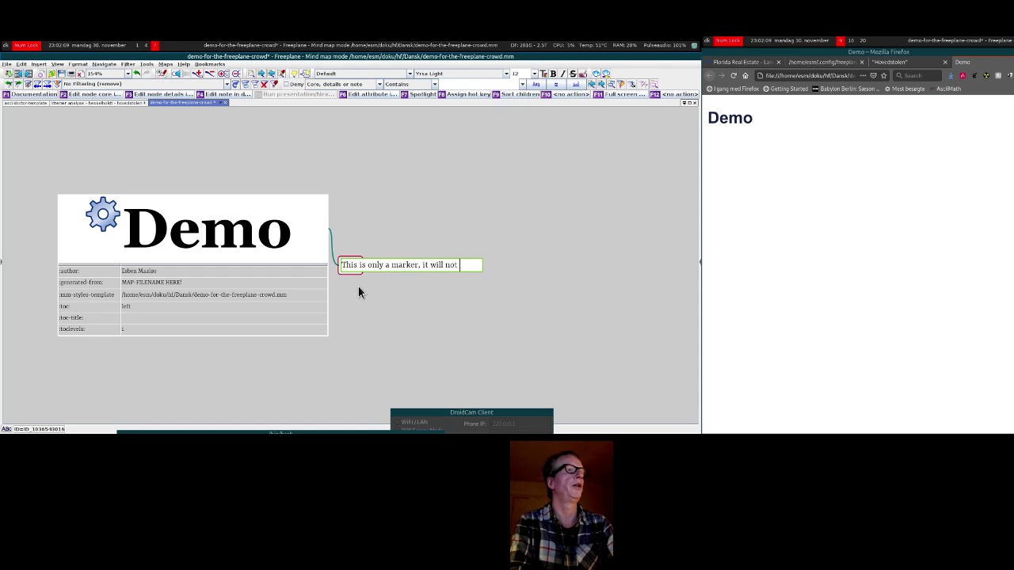
pyautogui.write('be exported')
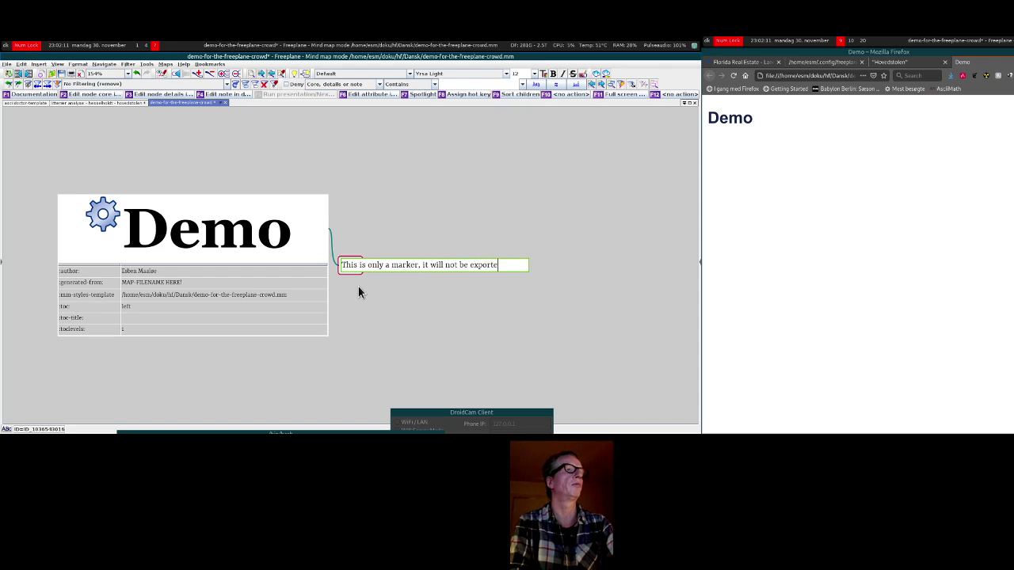
pyautogui.press('Return')
pyautogui.hotkey('ctrl', 'F1')
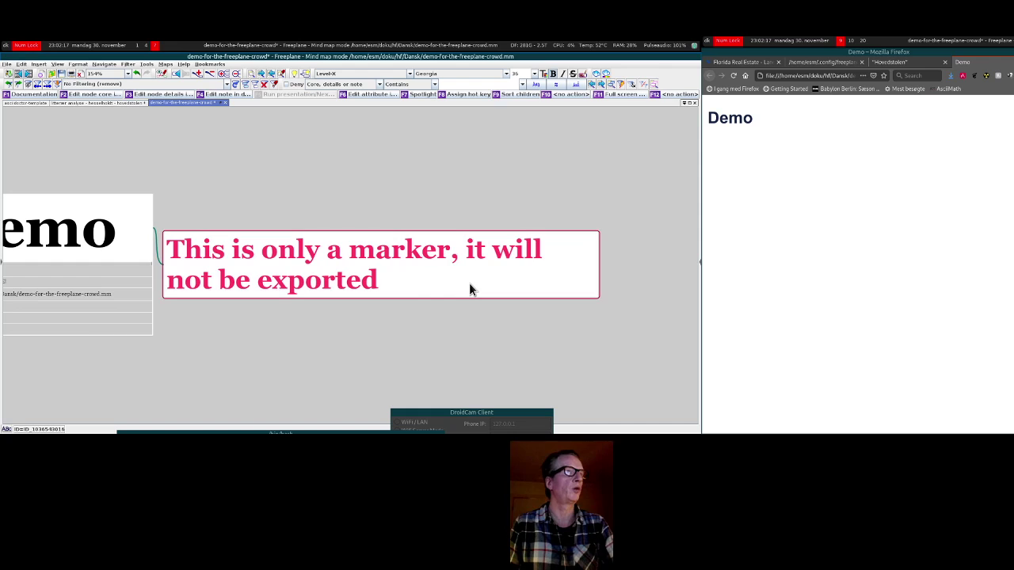
# Step: Narrow the Level-X marker node so its text wraps over four lines, and save the map
pyautogui.scroll(-7, 469, 283)
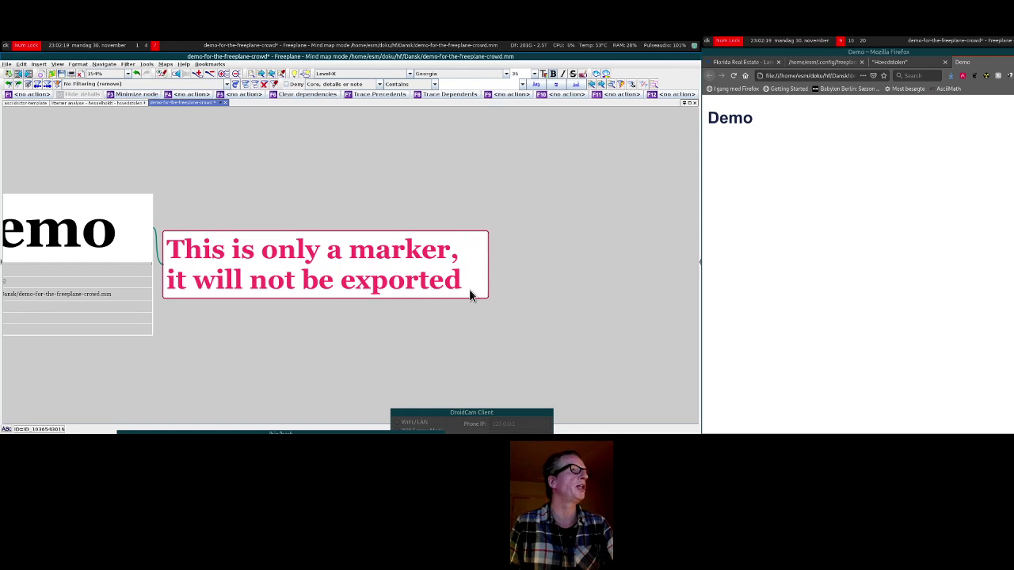
pyautogui.hotkey('alt', 'Left')
pyautogui.hotkey('alt', 'Left')
pyautogui.hotkey('alt', 'Left')
pyautogui.hotkey('alt', 'Left')
pyautogui.hotkey('alt', 'Left')
pyautogui.hotkey('alt', 'Left')
pyautogui.hotkey('alt', 'Left')
pyautogui.hotkey('alt', 'Left')
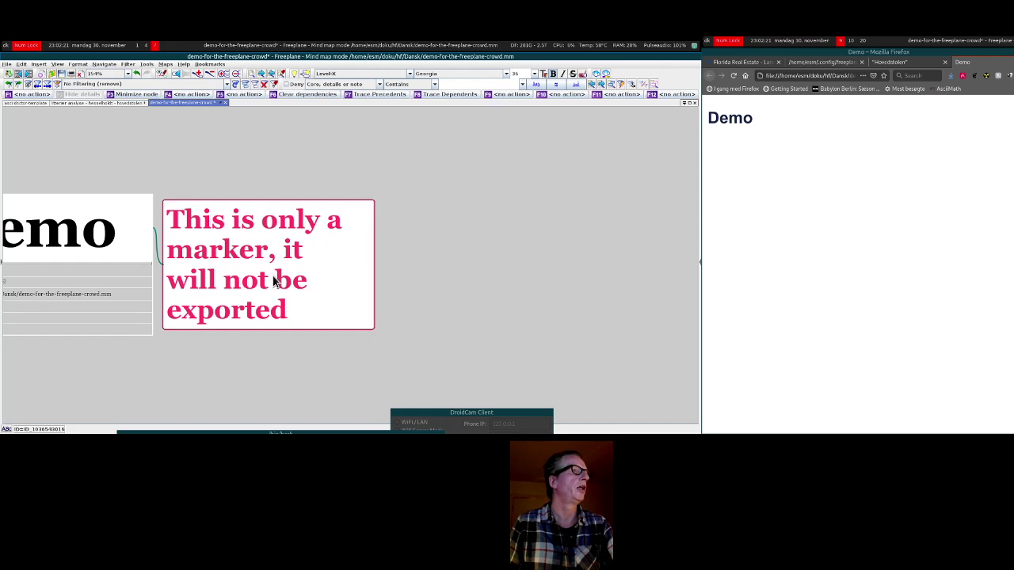
pyautogui.hotkey('alt', 'Left')
pyautogui.moveTo(224, 371)
pyautogui.mouseDown()
pyautogui.moveTo(401, 351)
pyautogui.moveTo(330, 356)
pyautogui.mouseUp()
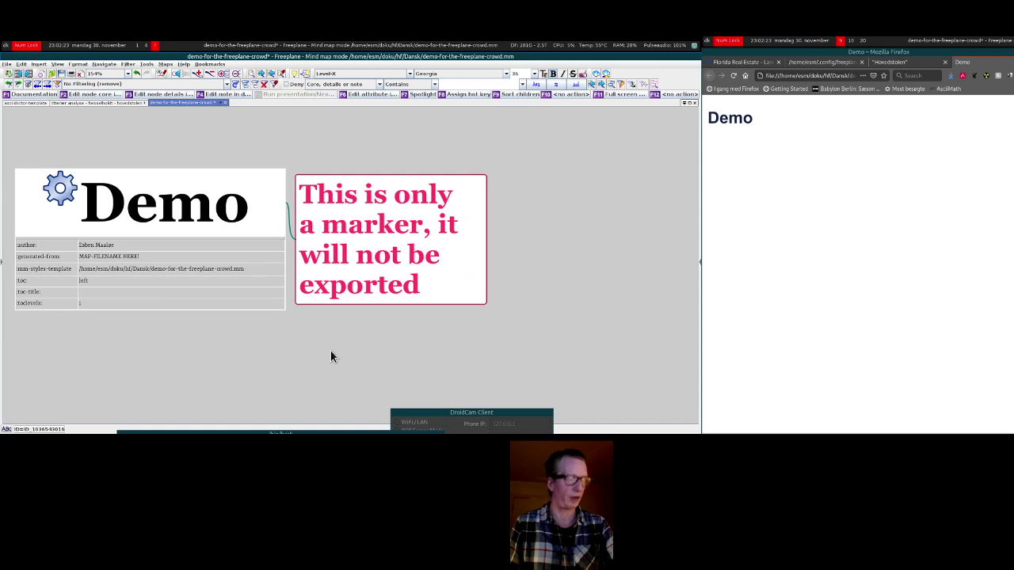
pyautogui.hotkey('ctrl', 's')
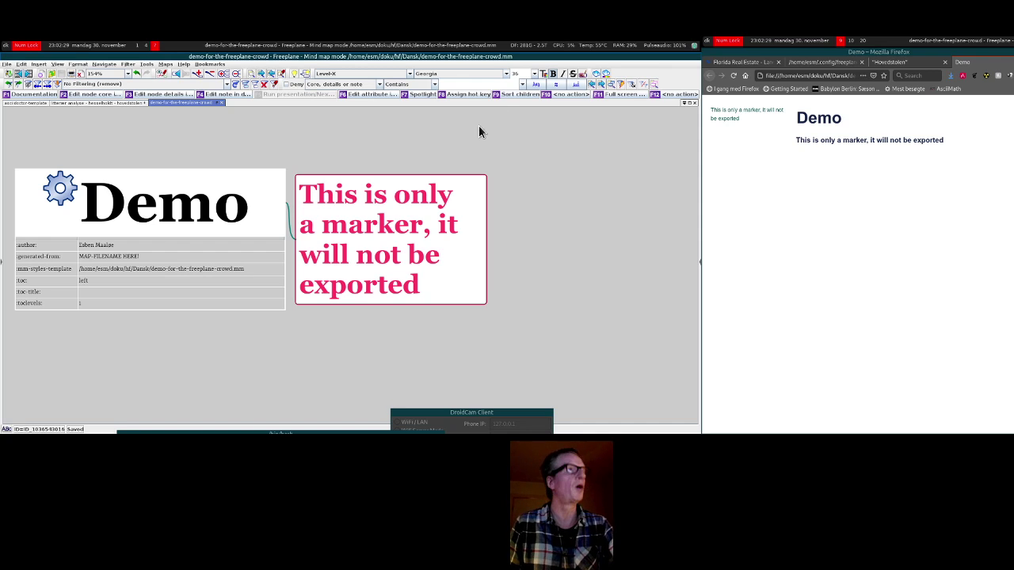
# Step: Change the marker node's style to Level 1 and save the map
pyautogui.click(359, 72)
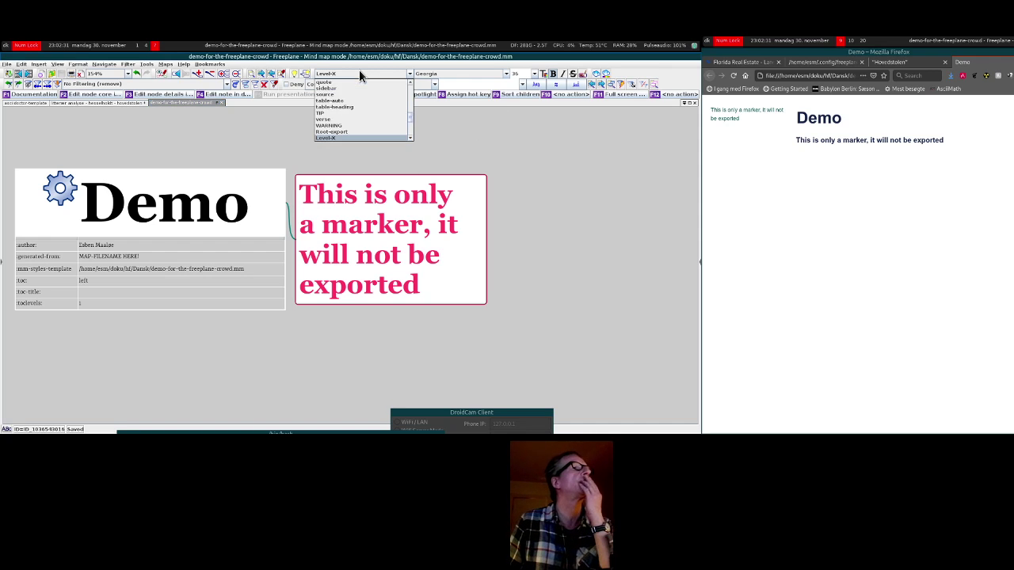
pyautogui.scroll(-2, 351, 131)
pyautogui.click(353, 113)
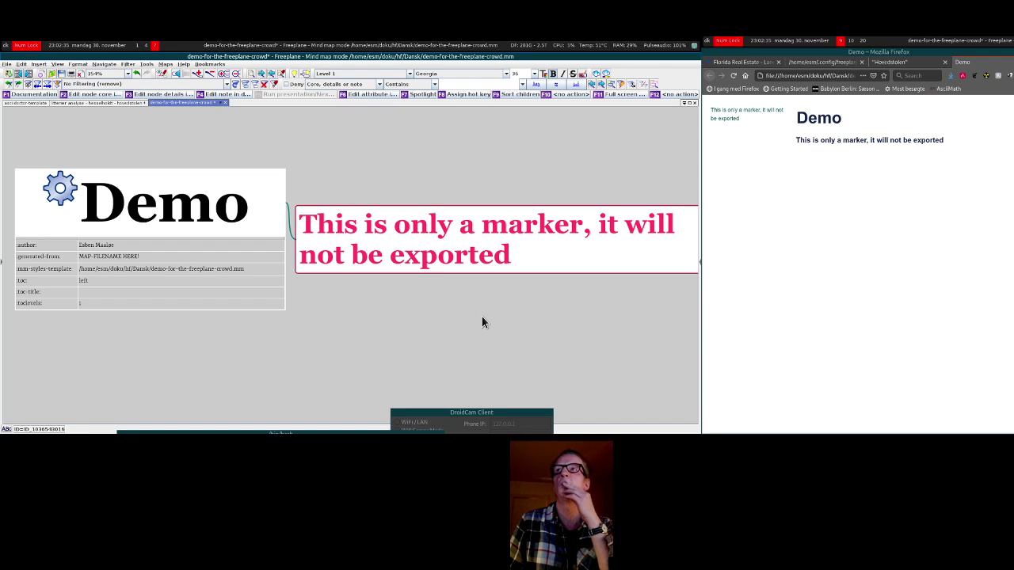
pyautogui.hotkey('ctrl', 's')
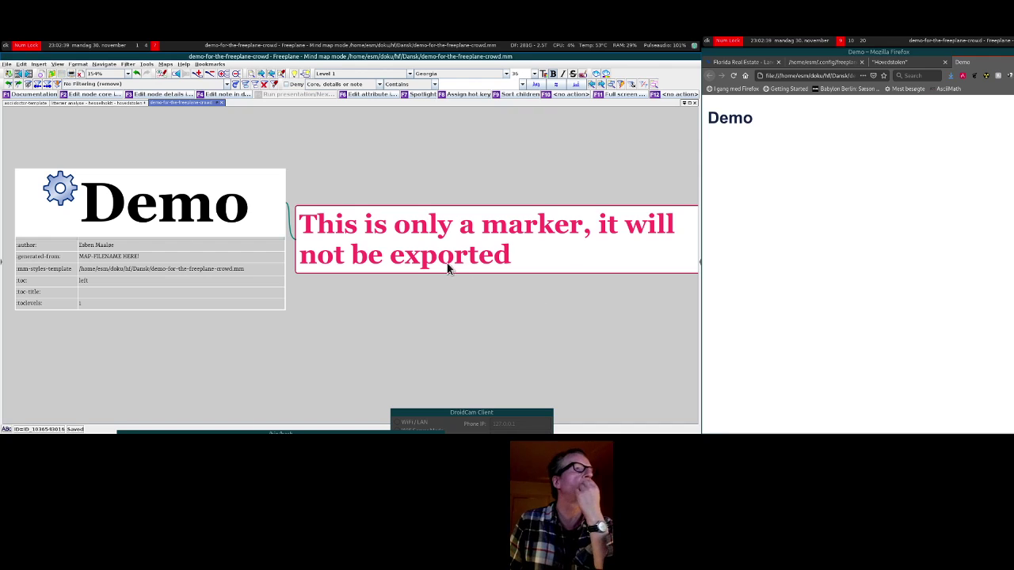
# Step: Reduce the Level 1 marker node's width until its text fills four lines
pyautogui.moveTo(498, 316); pyautogui.dragTo(352, 314)
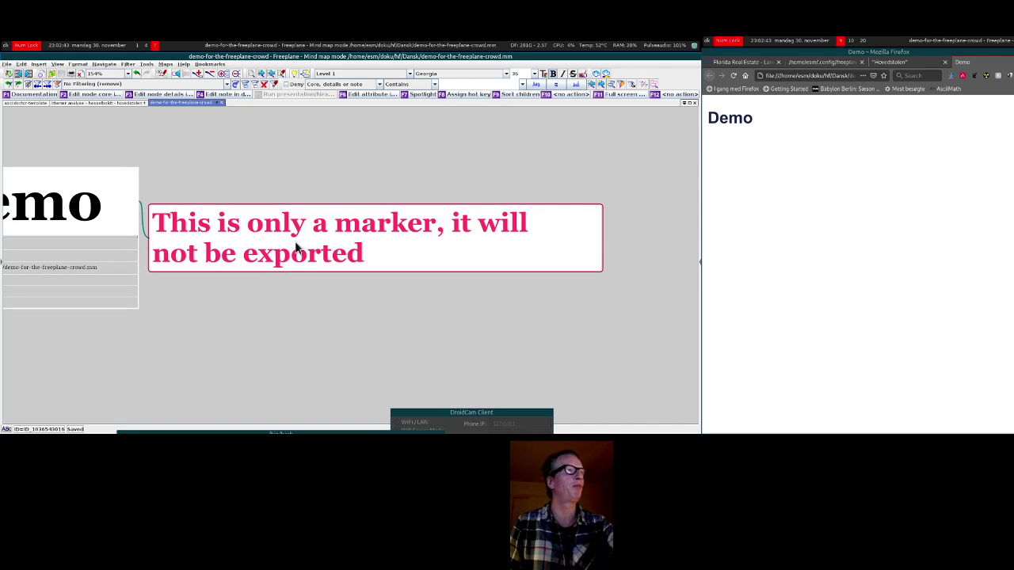
pyautogui.moveTo(597, 241)
pyautogui.mouseDown()
pyautogui.moveTo(574, 239)
pyautogui.moveTo(523, 260)
pyautogui.moveTo(262, 250)
pyautogui.mouseUp()
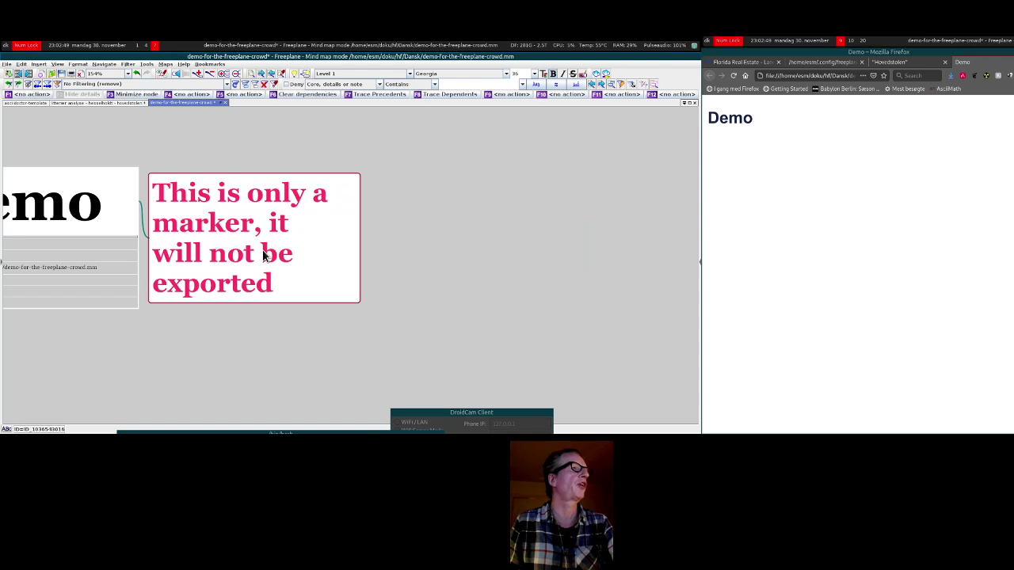
pyautogui.moveTo(230, 354); pyautogui.dragTo(340, 335)
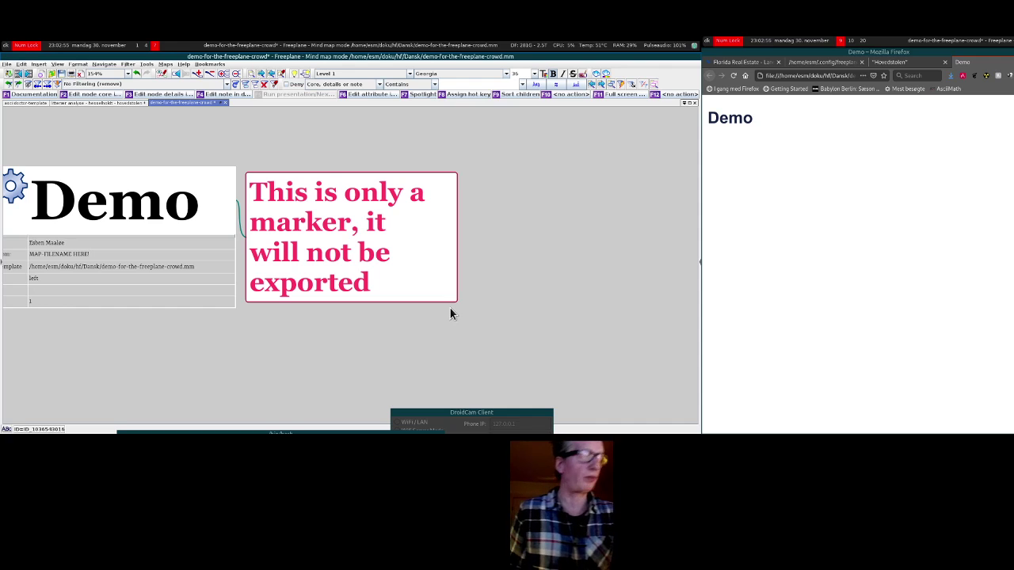
# Step: Add a child node to the marker reading "This is a demonstration of my new system!" and apply the Level 2 style
pyautogui.press('Insert')
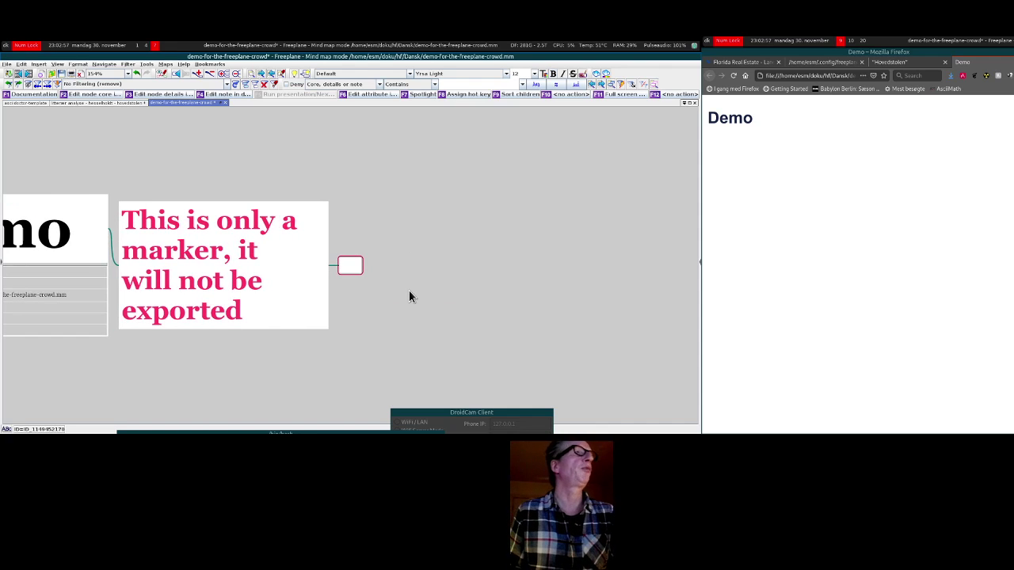
pyautogui.press('ctrl')
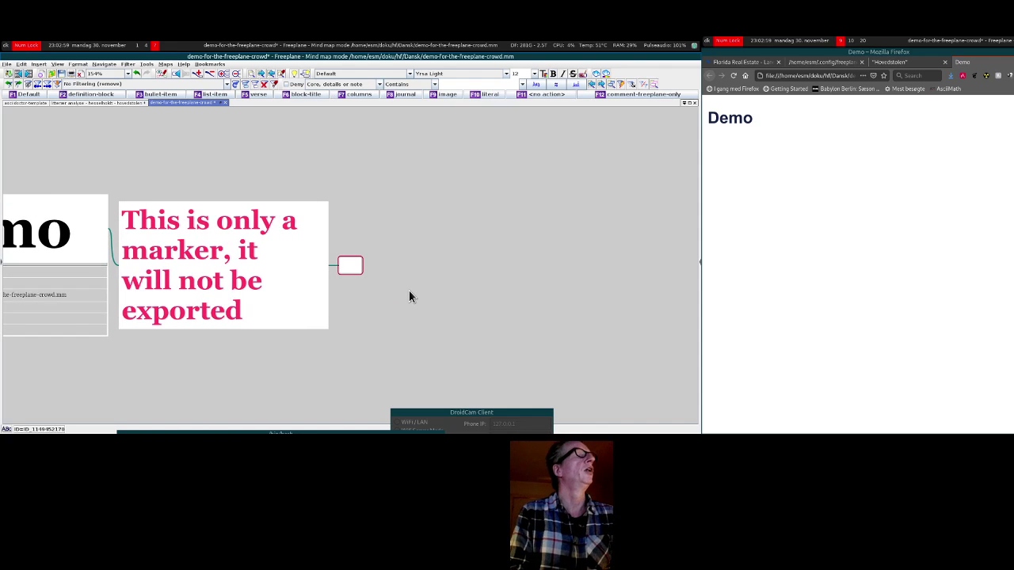
pyautogui.write('This is a')
pyautogui.write(' demona')
pyautogui.write('tration of my new')
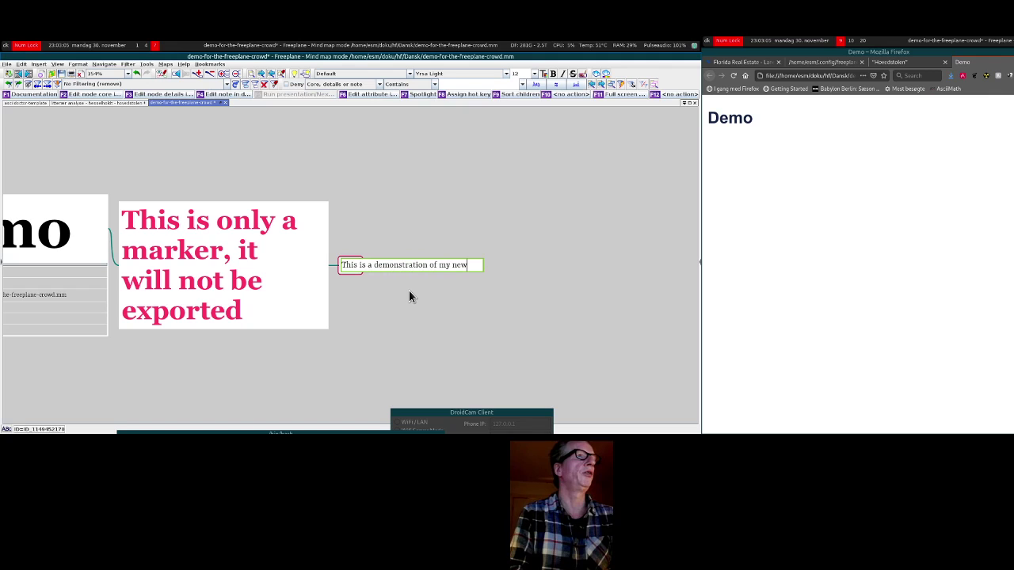
pyautogui.write(' system!')
pyautogui.press('Return')
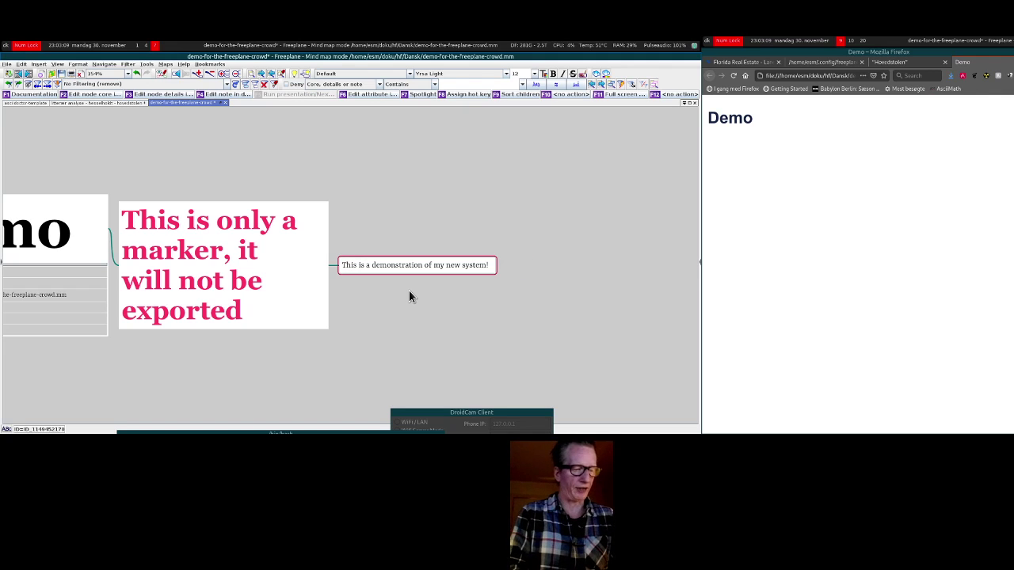
pyautogui.hotkey('ctrl', 'F2')
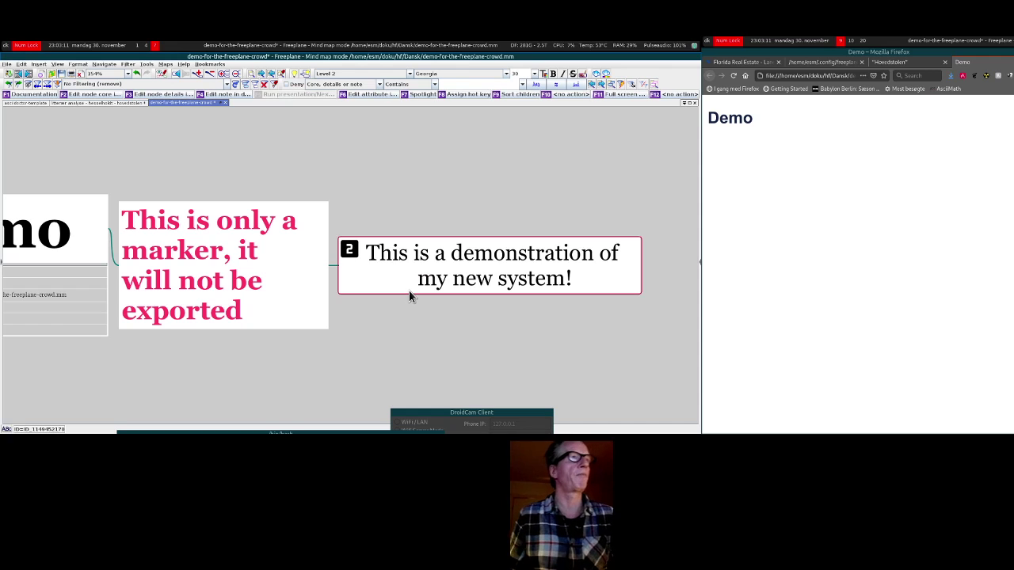
# Step: Save the map and reload the exported page in Firefox
pyautogui.hotkey('ctrl', 's')
pyautogui.press('F5')
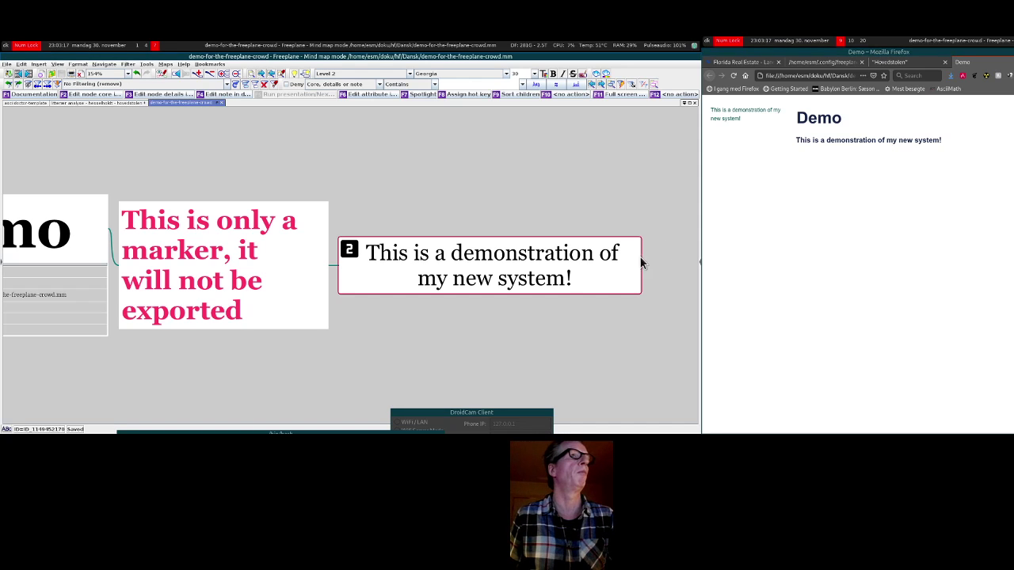
pyautogui.moveTo(588, 359); pyautogui.dragTo(459, 337)
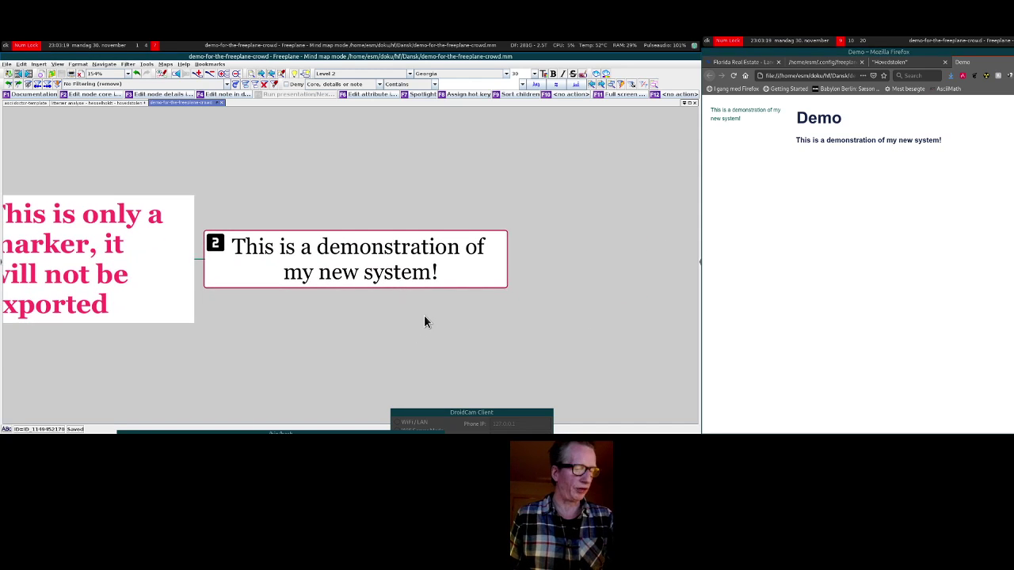
# Step: Copy the paragraph beginning "Titlen Hovedstolen" from the hovedstolen map and paste it under the "This is a demonstration of my new system!" node
pyautogui.click(106, 102)
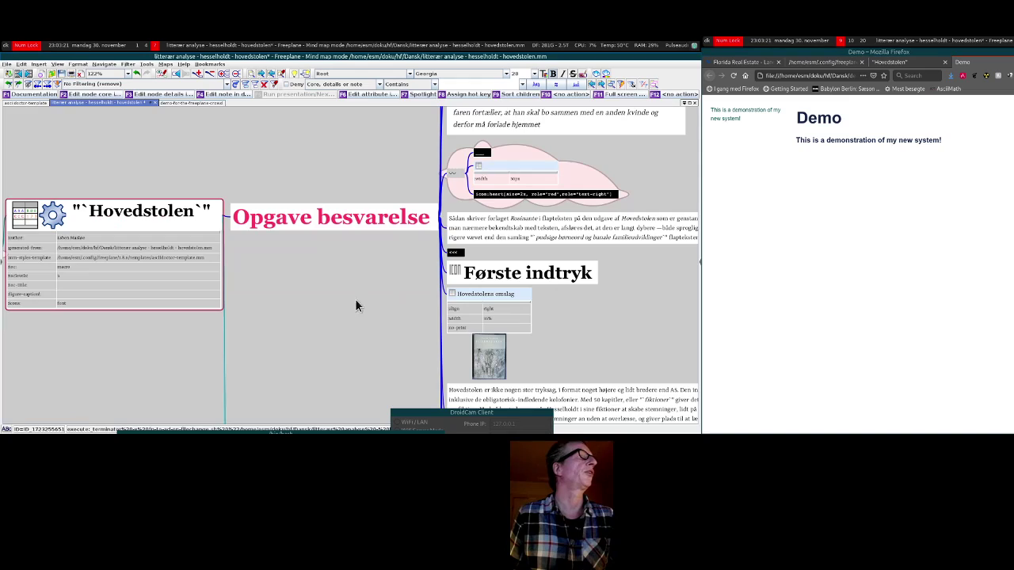
pyautogui.moveTo(380, 291); pyautogui.dragTo(149, 140)
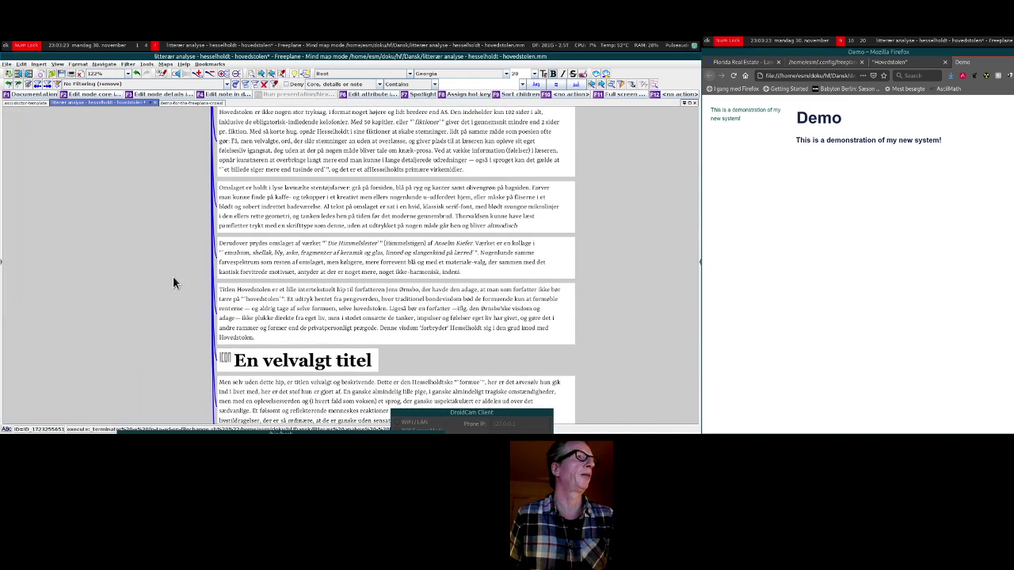
pyautogui.click(292, 318)
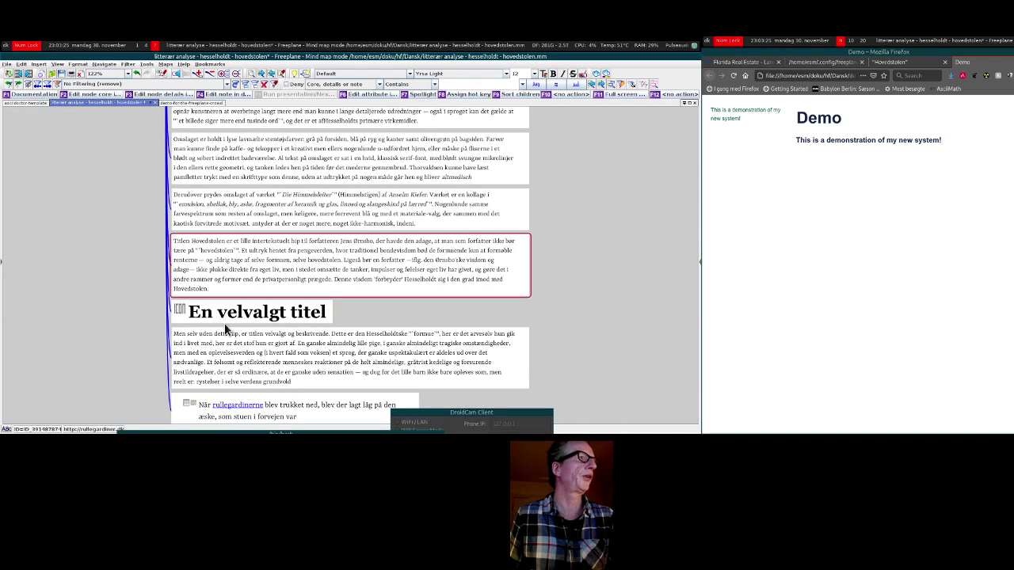
pyautogui.click(23, 103)
pyautogui.click(181, 104)
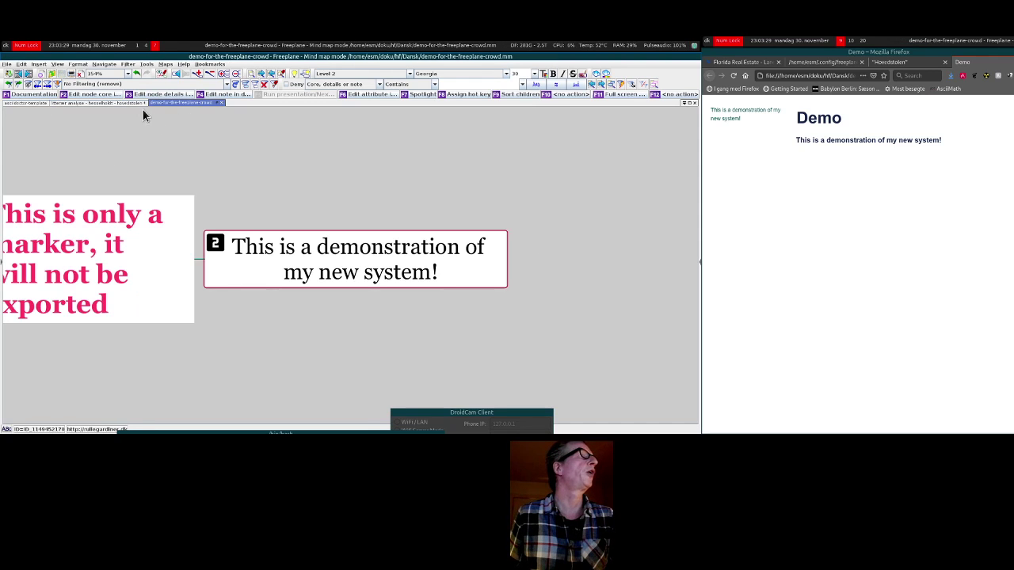
pyautogui.hotkey('ctrl', 'v')
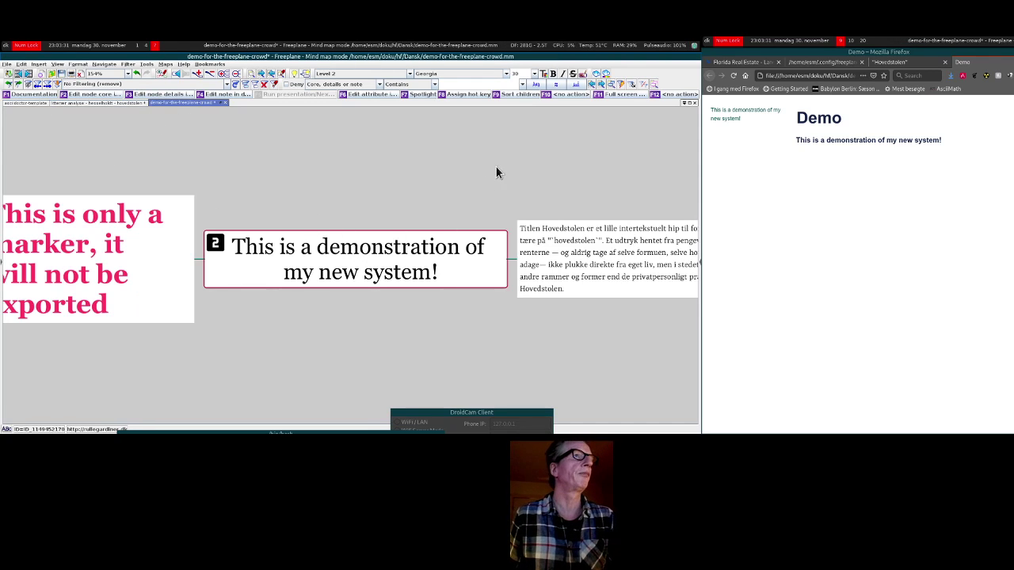
# Step: Save the map with the pasted paragraph and refresh its preview in Firefox
pyautogui.moveTo(498, 165); pyautogui.dragTo(323, 140)
pyautogui.hotkey('ctrl', 's')
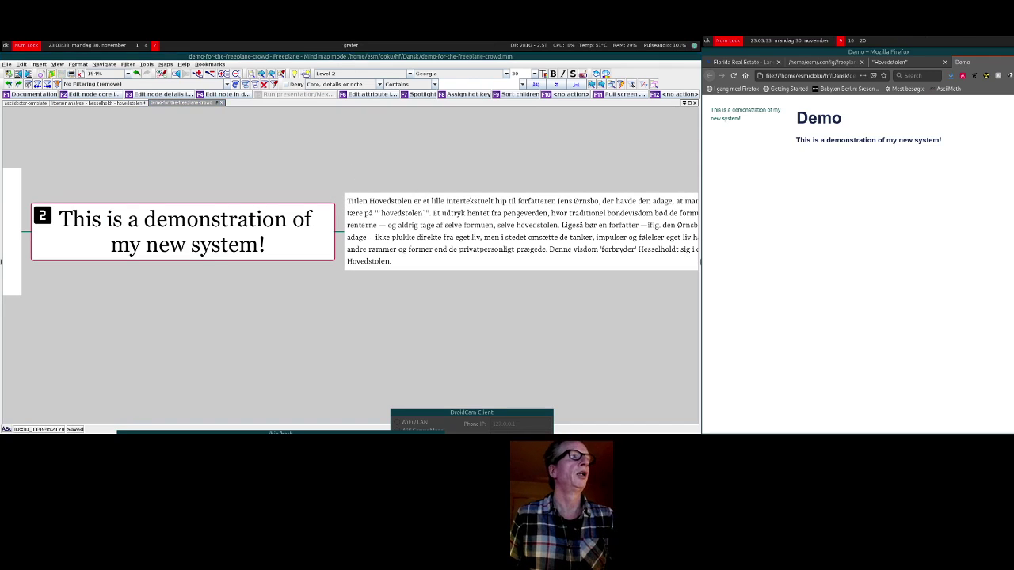
pyautogui.click(884, 161)
pyautogui.press('F5')
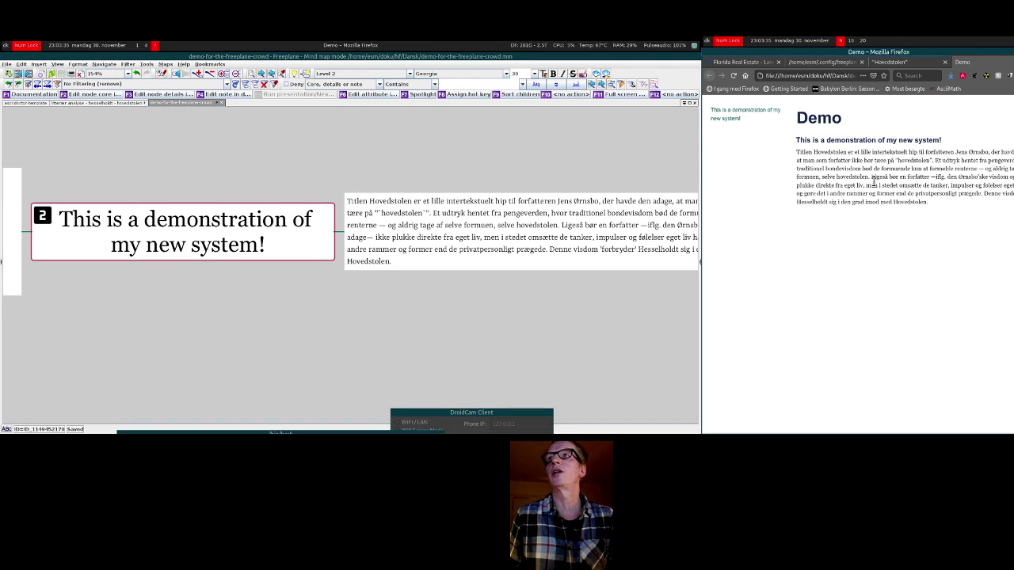
pyautogui.click(489, 309)
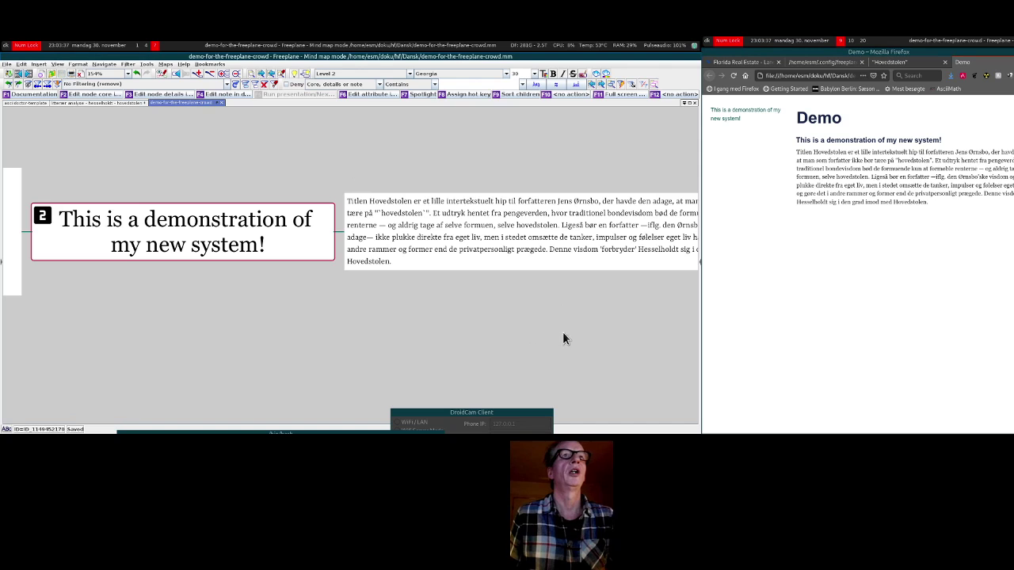
# Step: Insert "berlingske - vælgernes avislæsning.jpg" from the file manager's grafer folder under the Level 2 node, and close the file manager
pyautogui.moveTo(510, 325); pyautogui.dragTo(438, 283)
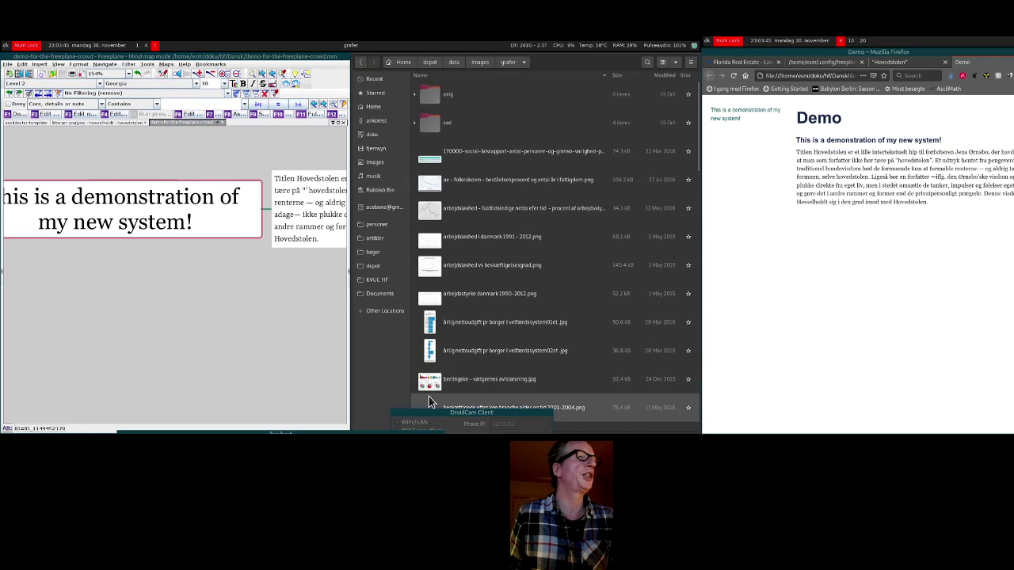
pyautogui.moveTo(434, 385); pyautogui.dragTo(293, 220)
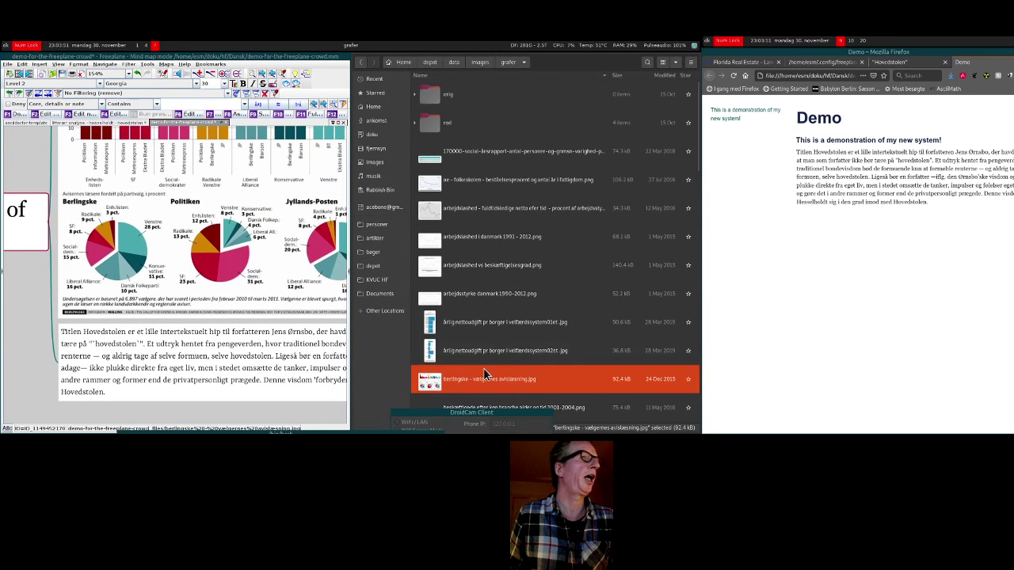
pyautogui.press('super+shift+q')
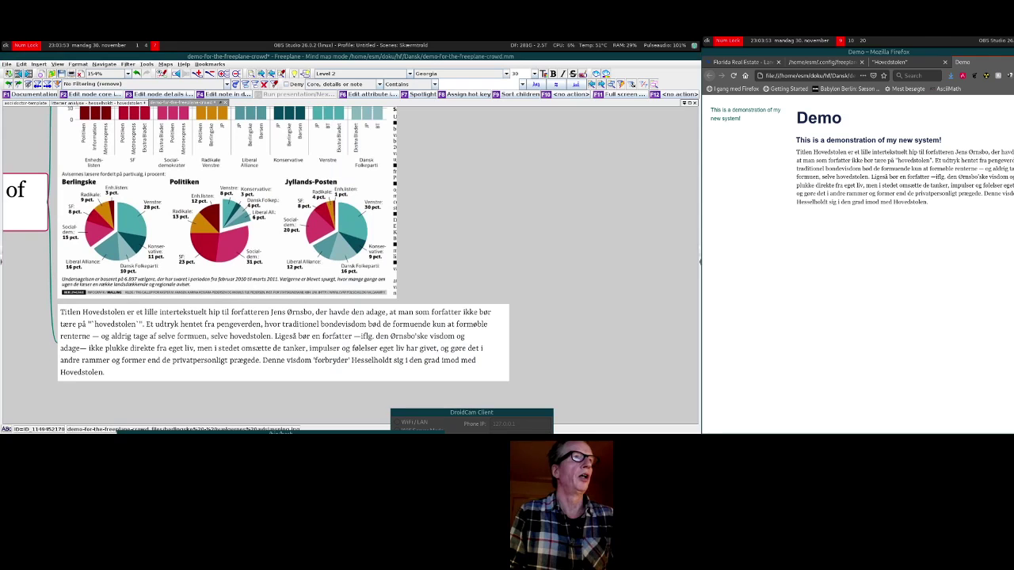
pyautogui.moveTo(452, 224); pyautogui.dragTo(529, 315)
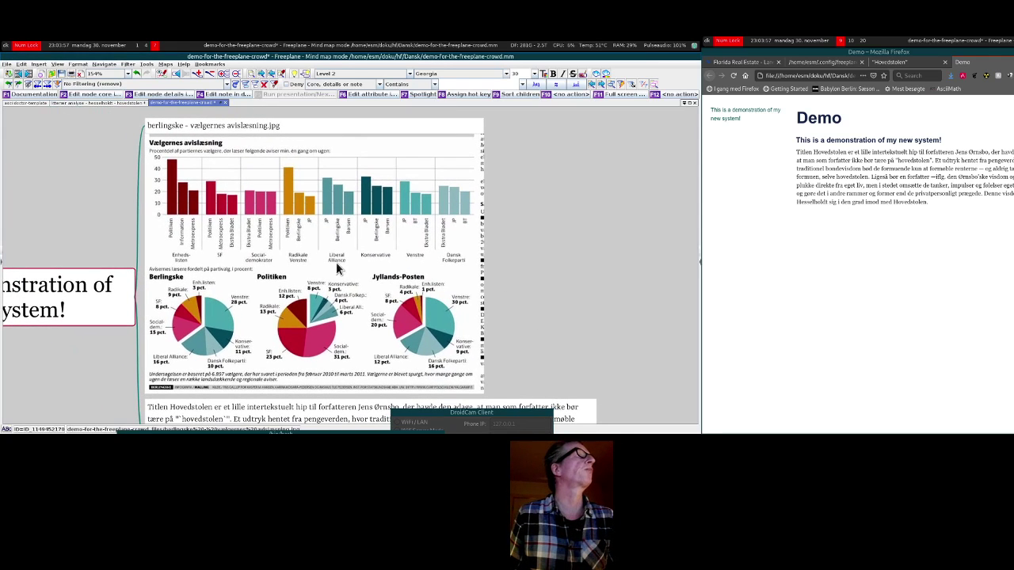
# Step: Apply the image style to the new picture node, save the map and check the picture's size in the Firefox preview
pyautogui.click(328, 126)
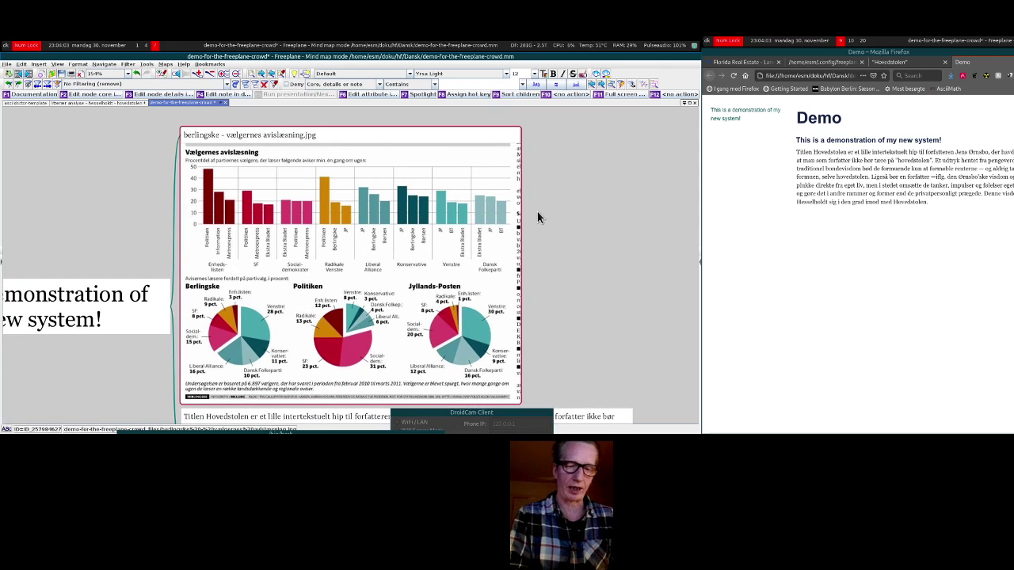
pyautogui.press('ctrl')
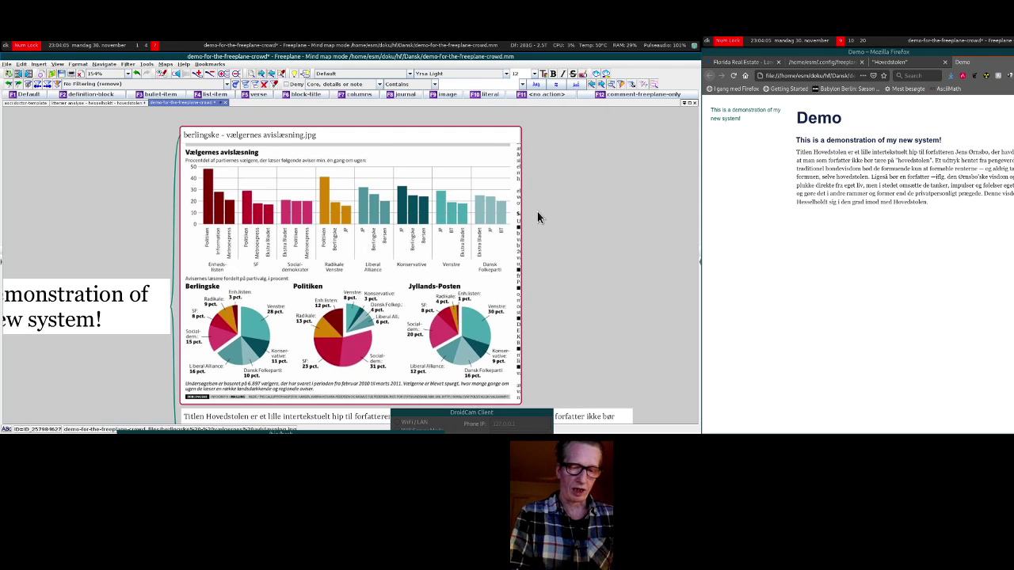
pyautogui.hotkey('ctrl', 'F9')
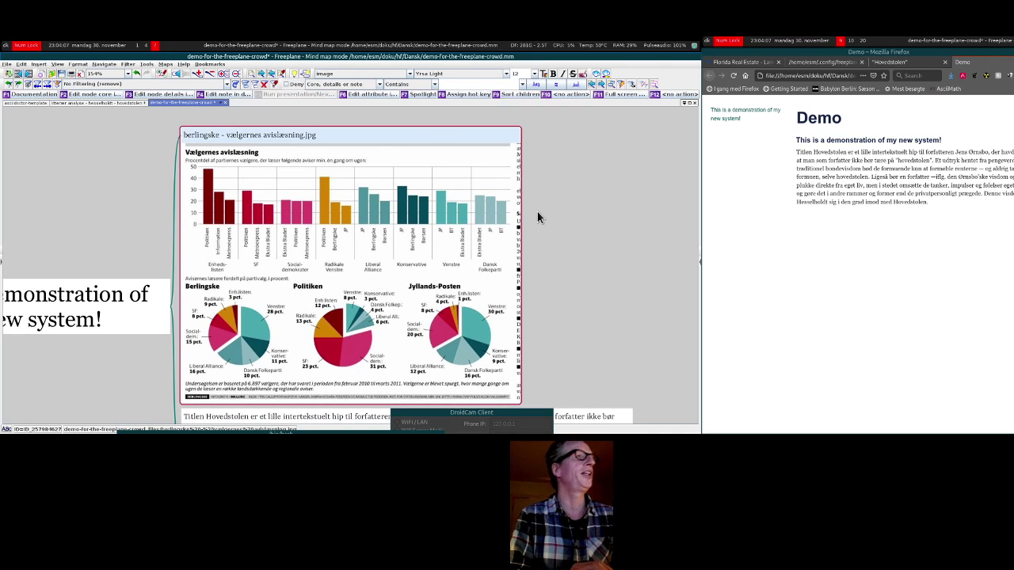
pyautogui.hotkey('ctrl', 's')
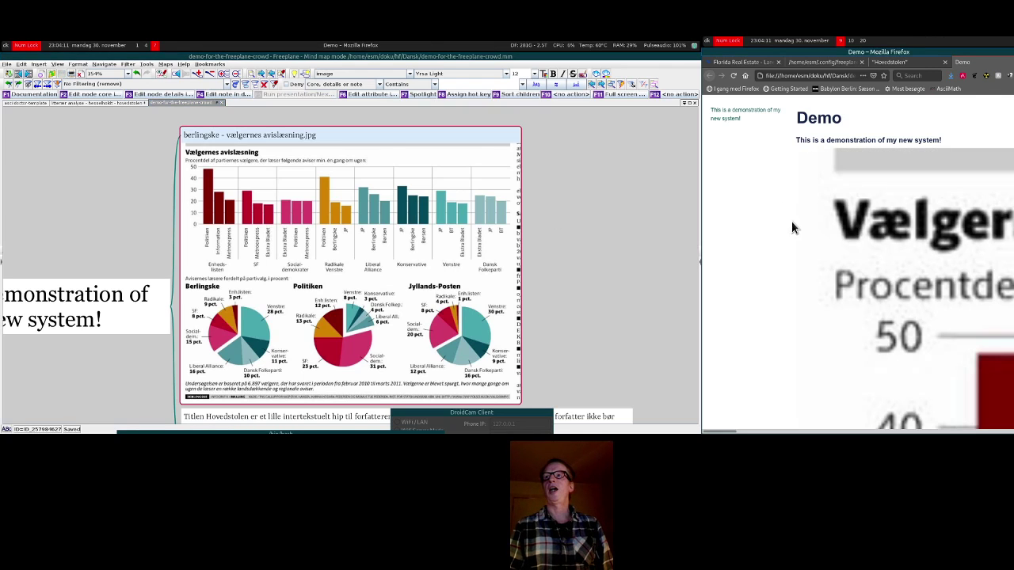
pyautogui.scroll(-3, 879, 289)
pyautogui.scroll(-1, 868, 293)
pyautogui.scroll(2, 868, 293)
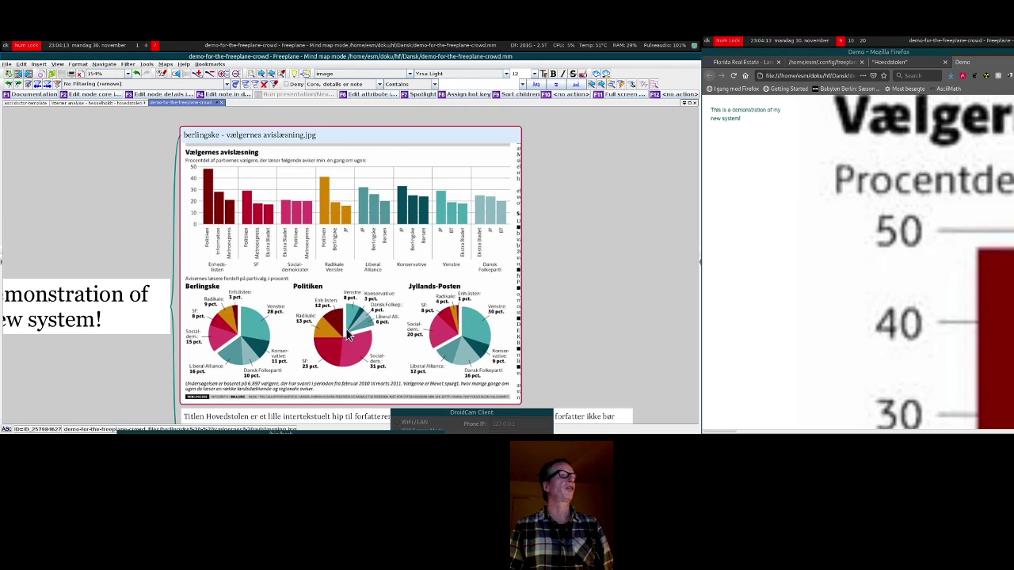
pyautogui.scroll(-2, 443, 335)
# Step: Shrink the picture in the image node in several stages to a tiny thumbnail, saving the map after each resize
pyautogui.moveTo(511, 309); pyautogui.dragTo(308, 226)
pyautogui.hotkey('ctrl', 's')
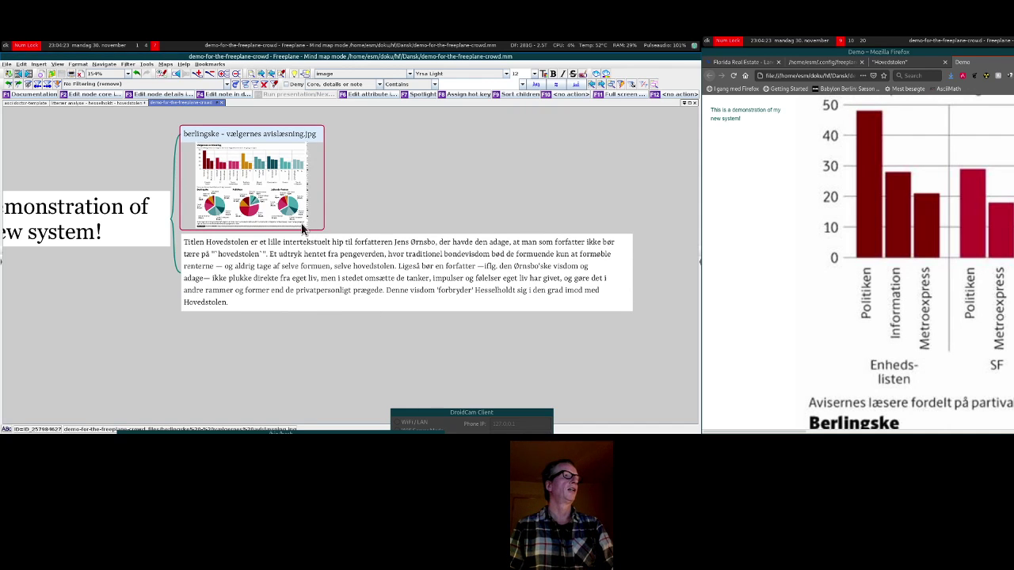
pyautogui.moveTo(301, 227); pyautogui.dragTo(251, 184)
pyautogui.moveTo(261, 188); pyautogui.dragTo(270, 198)
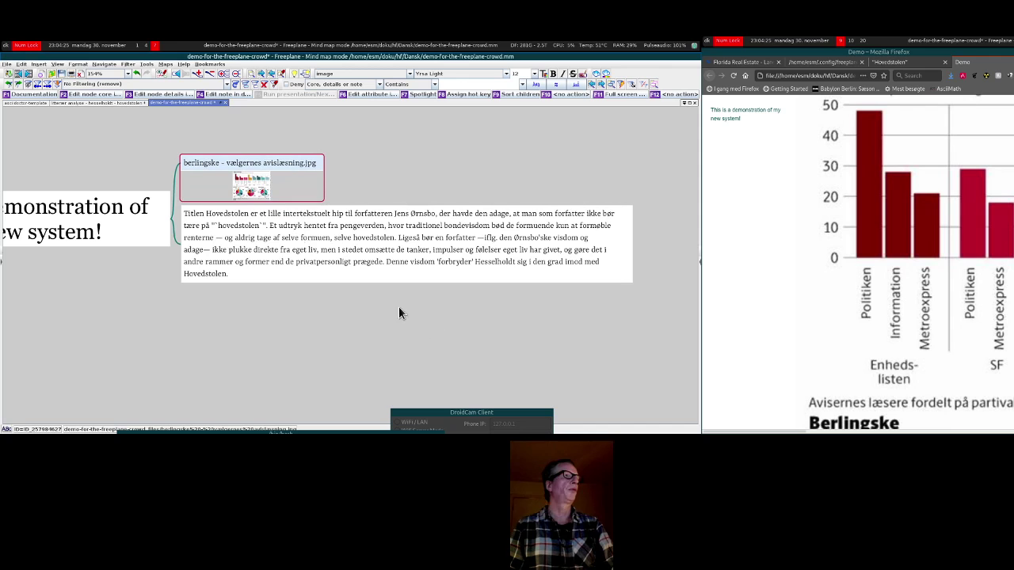
pyautogui.hotkey('ctrl', 's')
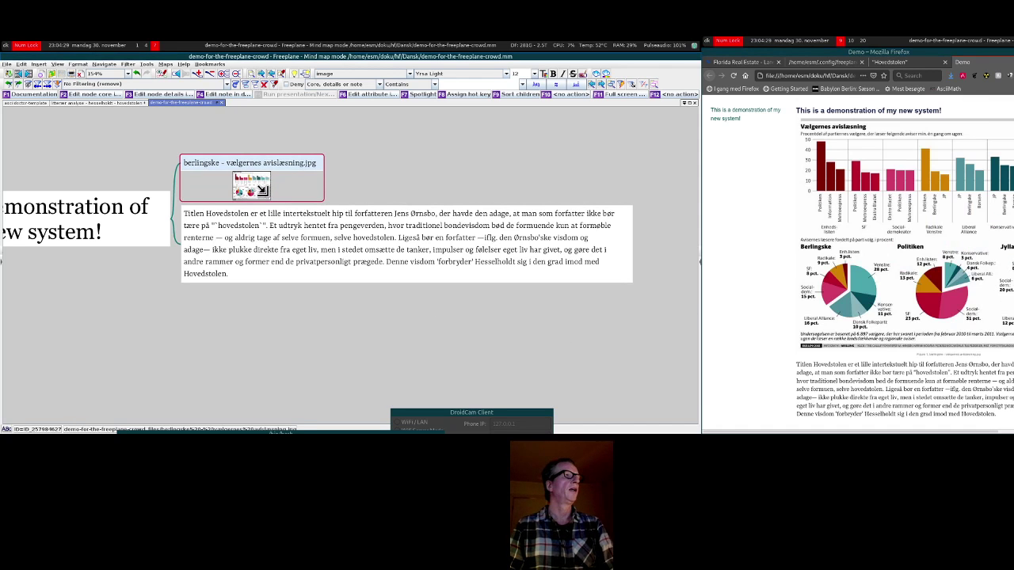
pyautogui.moveTo(259, 190); pyautogui.dragTo(251, 182)
pyautogui.hotkey('ctrl', 's')
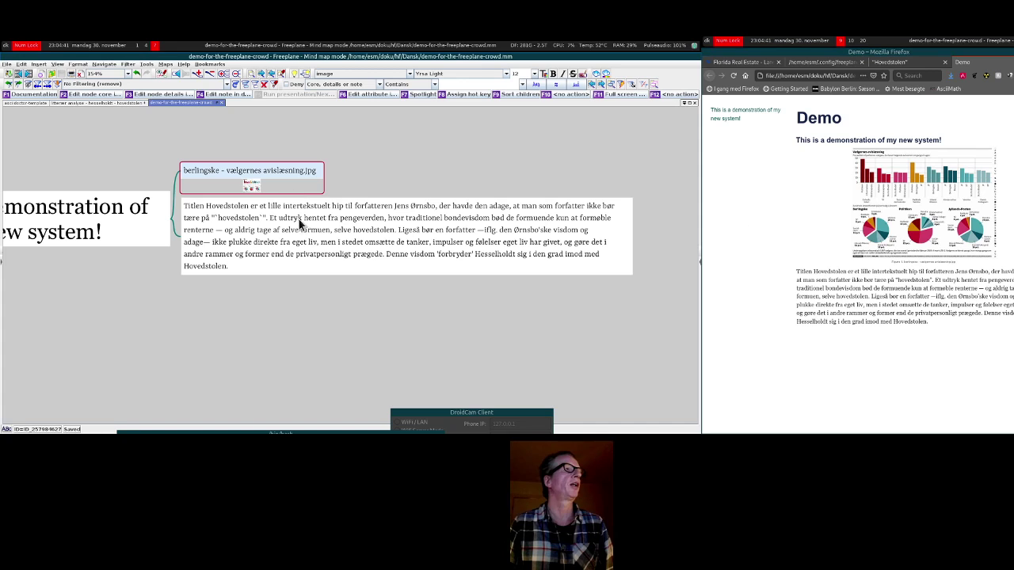
# Step: Add an align attribute with the value right to the image node, and save the map to update the Firefox preview
pyautogui.press('Insert')
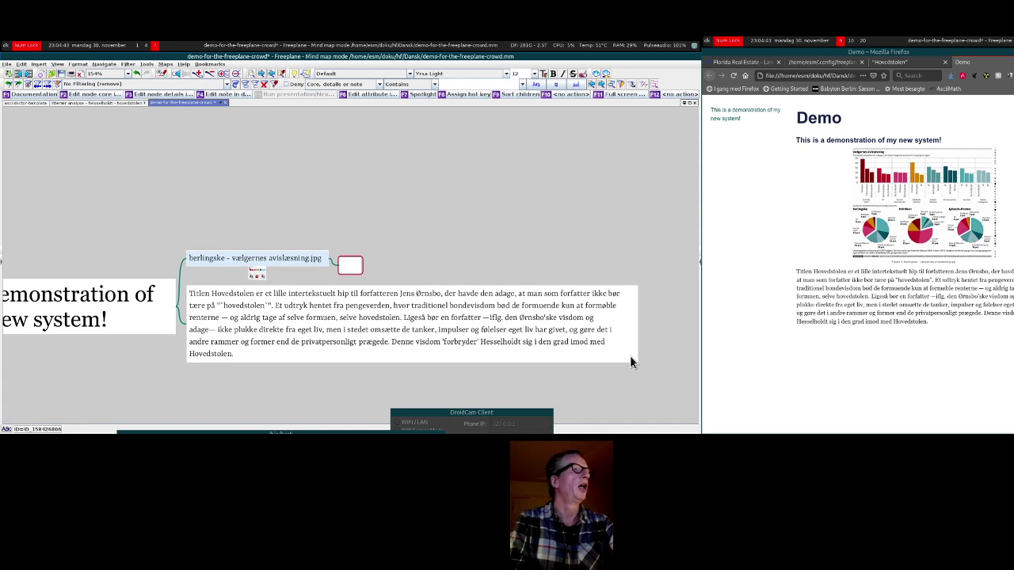
pyautogui.press('Escape')
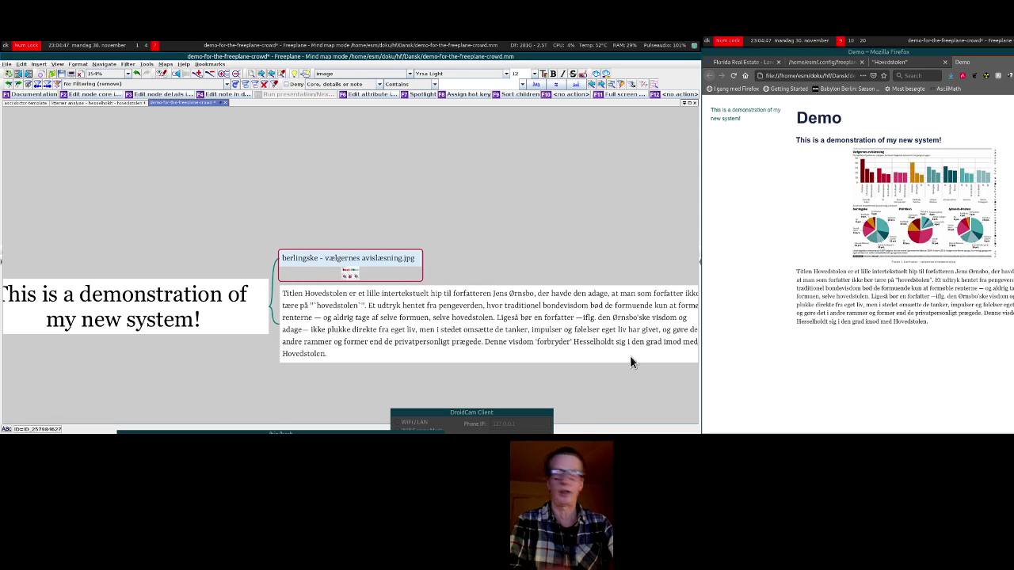
pyautogui.press('F6')
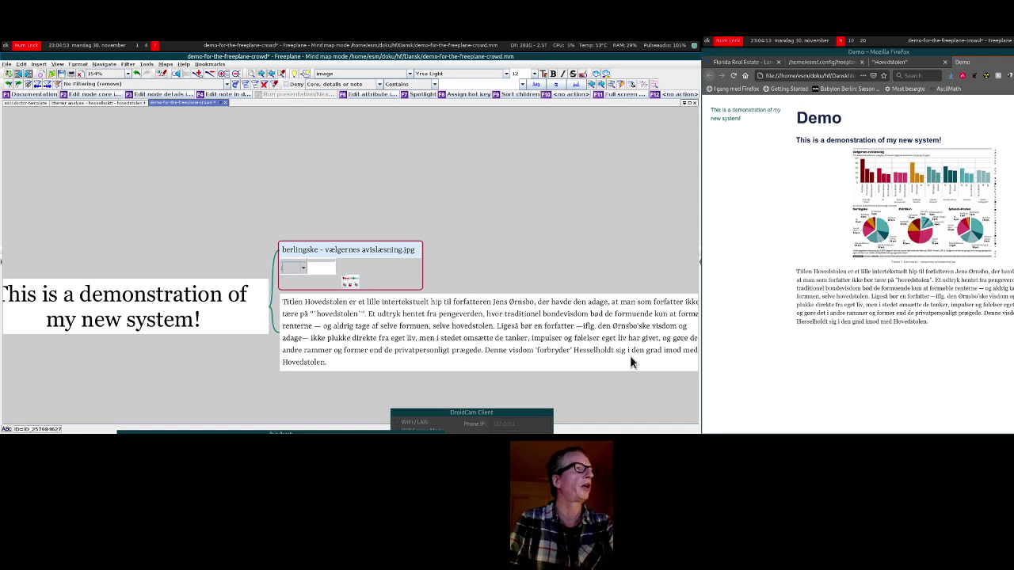
pyautogui.write('align')
pyautogui.press('Return')
pyautogui.press('Tab')
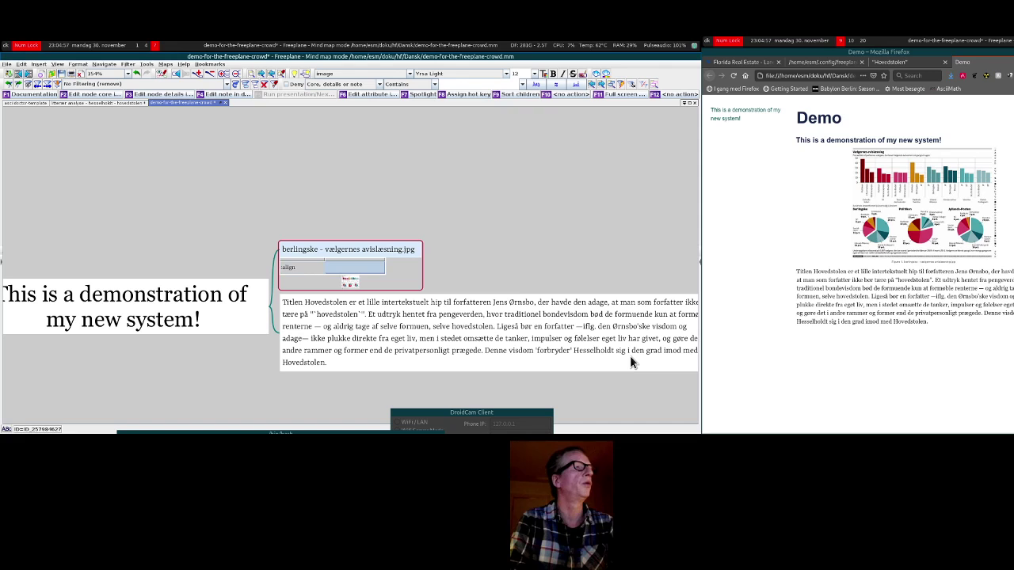
pyautogui.write('right')
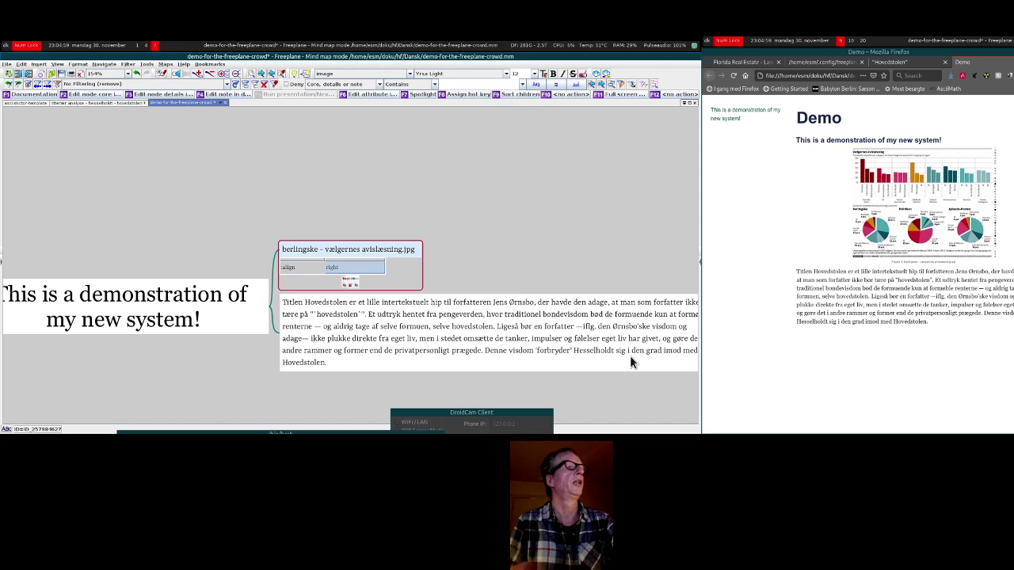
pyautogui.click(381, 268)
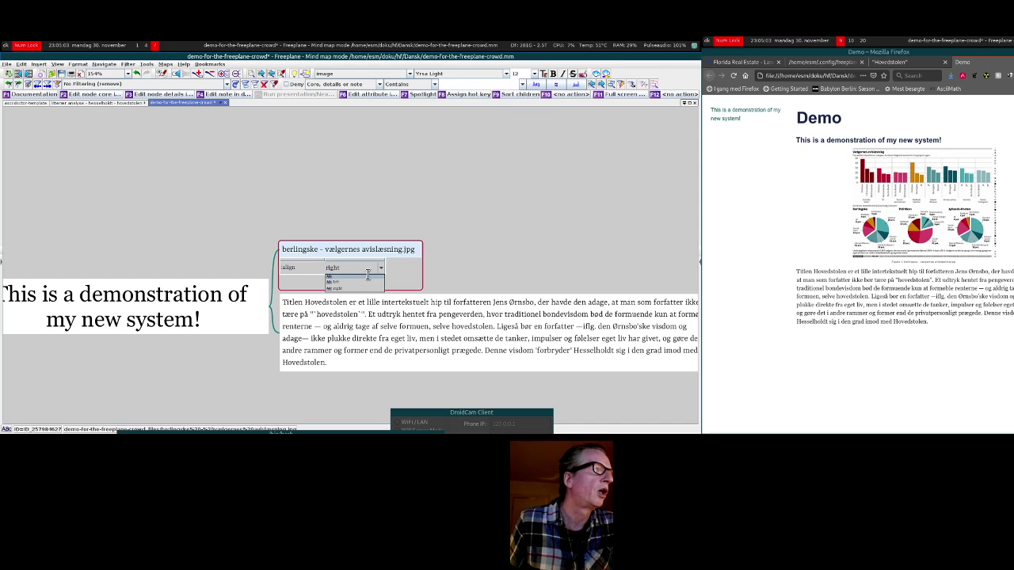
pyautogui.click(355, 287)
pyautogui.click(484, 228)
pyautogui.hotkey('ctrl', 's')
pyautogui.press('F5')
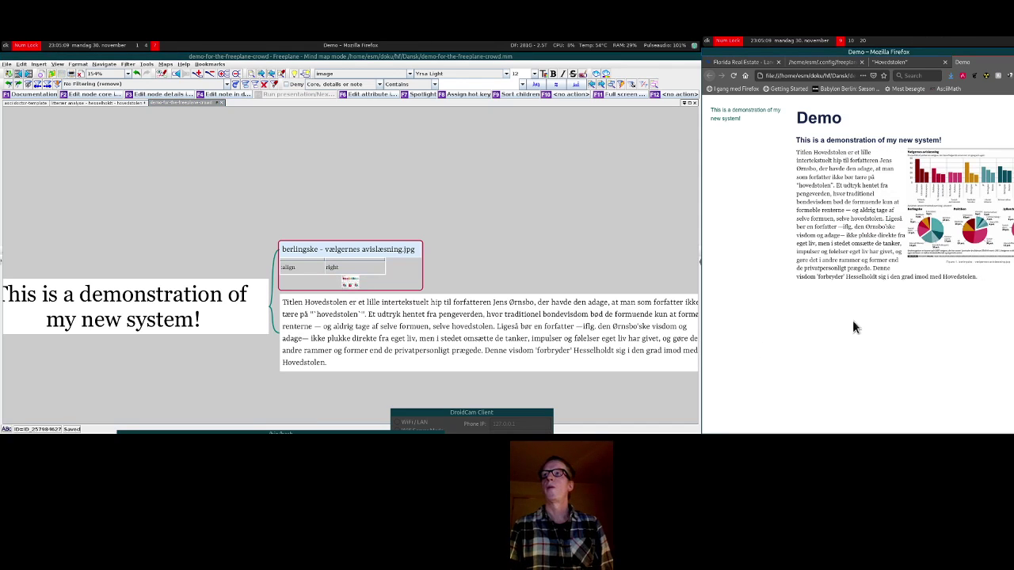
# Step: Replace the image node's text with "This is an image, isn't it?" and save the map
pyautogui.doubleClick(361, 253)
pyautogui.hotkey('ctrl', 'a')
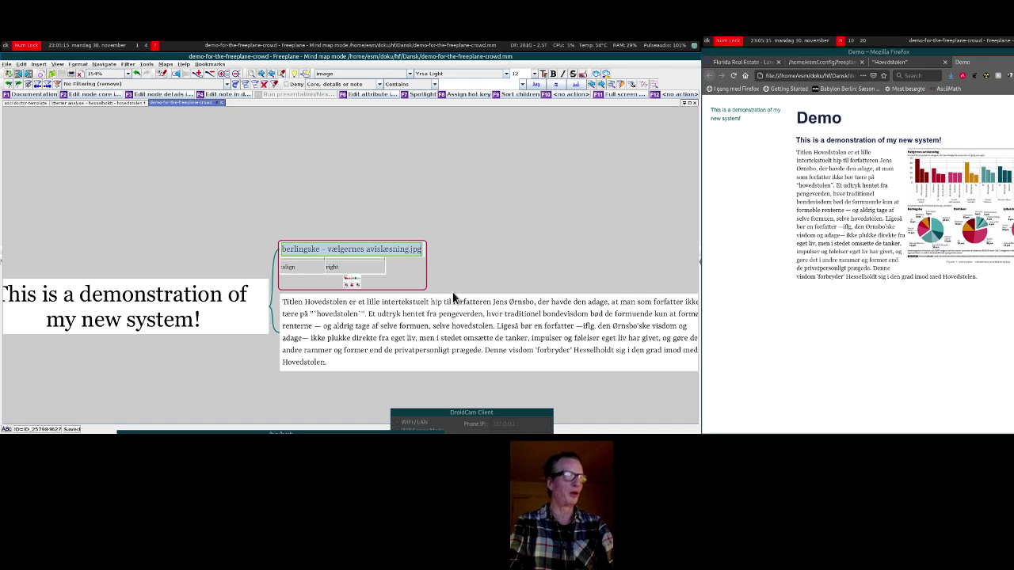
pyautogui.press('BackSpace')
pyautogui.write('Thgis i')
pyautogui.press('BackSpace')
pyautogui.press('BackSpace')
pyautogui.press('BackSpace')
pyautogui.press('BackSpace')
pyautogui.press('BackSpace')
pyautogui.write('is is an ')
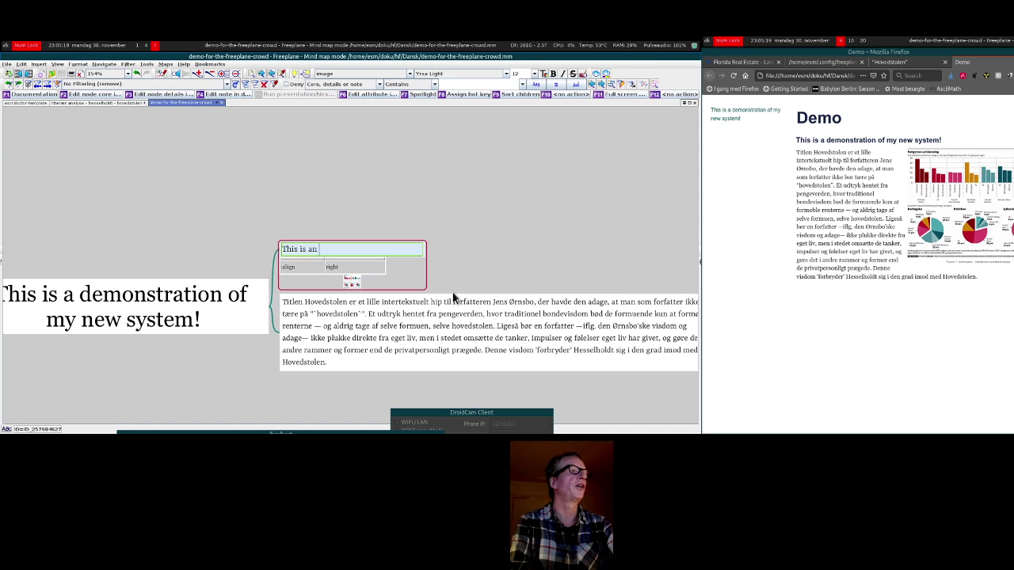
pyautogui.write('imae')
pyautogui.press('Return')
pyautogui.press('F2')
pyautogui.press('BackSpace')
pyautogui.write('ge')
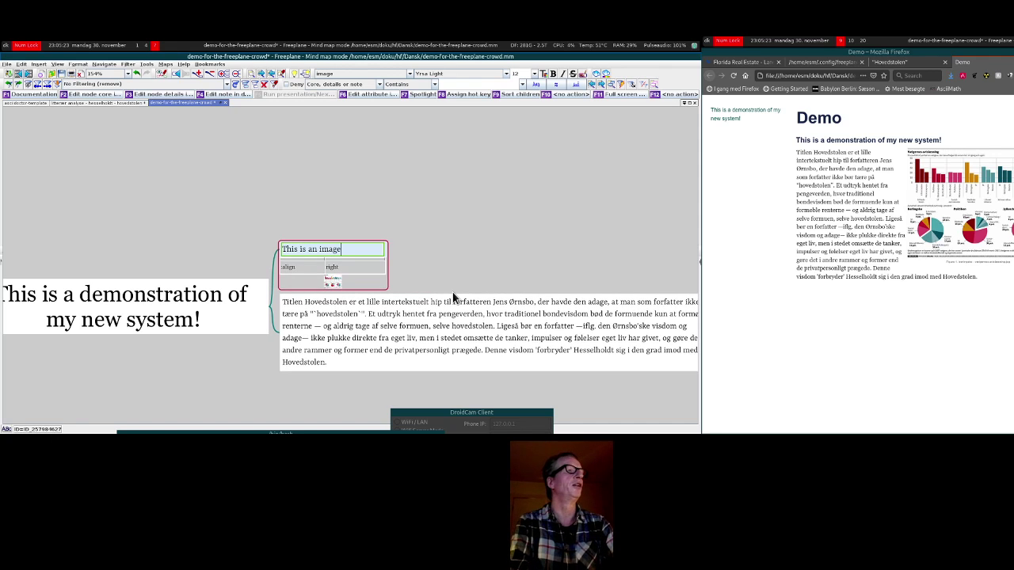
pyautogui.write(', isn')
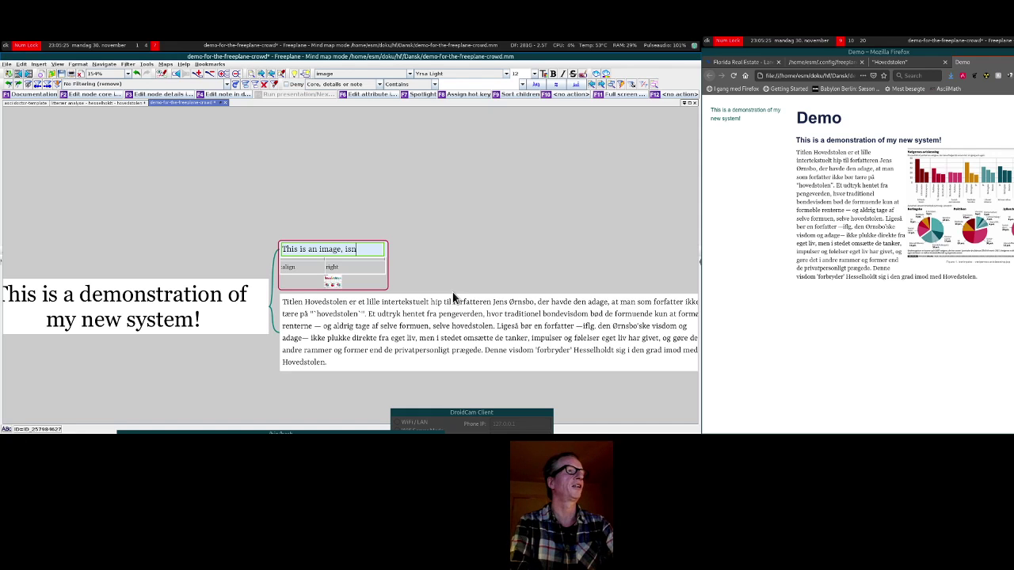
pyautogui.write("'t it?")
pyautogui.press('Return')
pyautogui.hotkey('ctrl', 's')
pyautogui.hotkey('ctrl', '+')
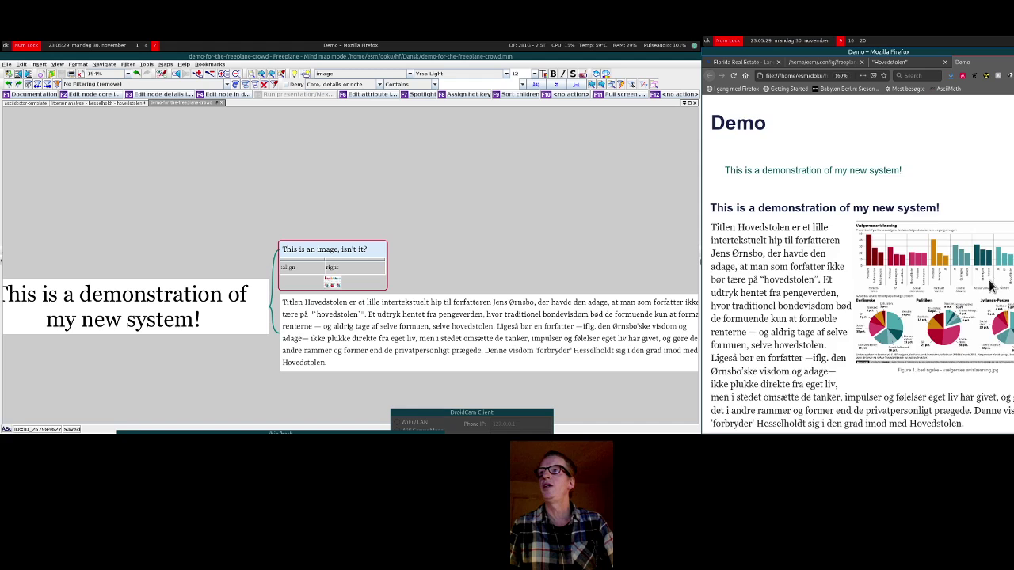
# Step: Examine the picture's caption and placement in the Firefox preview at several zoom levels
pyautogui.scroll(6, 992, 280)
pyautogui.scroll(-4, 906, 366)
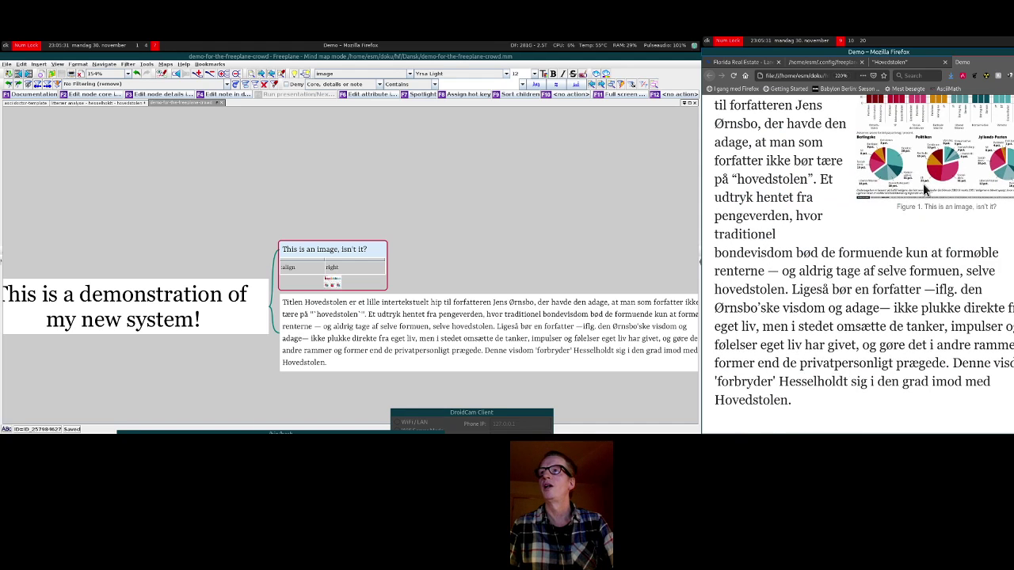
pyautogui.hotkey('ctrl', '-')
pyautogui.hotkey('ctrl', '-')
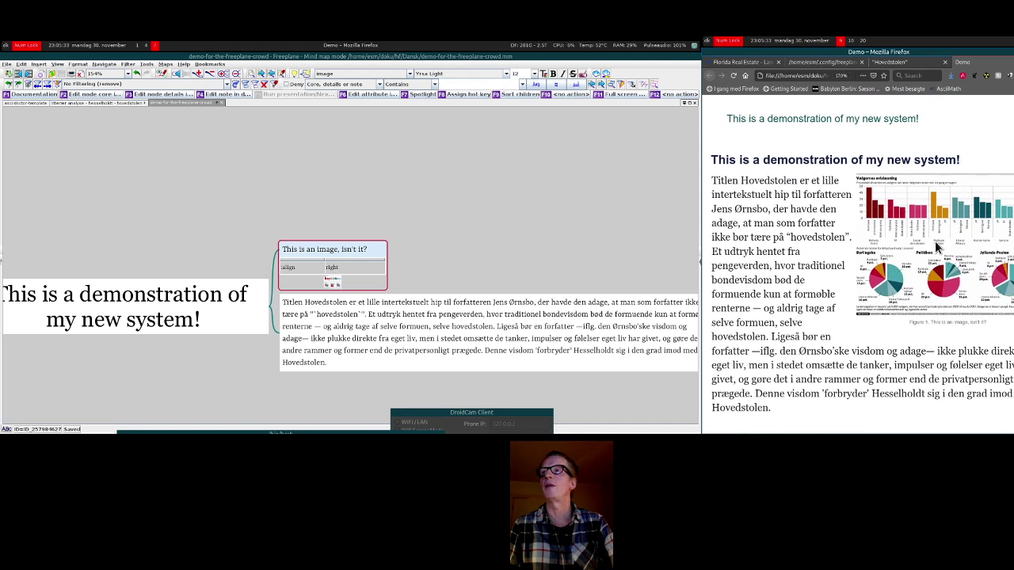
pyautogui.hotkey('ctrl', '+')
pyautogui.hotkey('ctrl', '+')
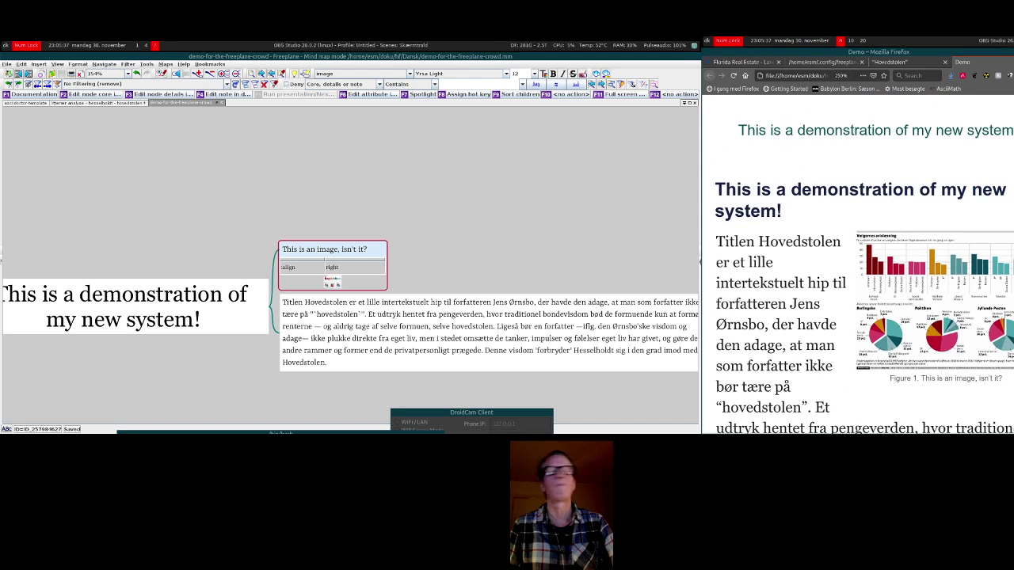
# Step: Add a ":figure-caption!:" attribute without a value to the Demo root node in Freeplane, and save the map to update the preview
pyautogui.click(87, 305)
pyautogui.moveTo(362, 360); pyautogui.dragTo(528, 335)
pyautogui.moveTo(93, 364); pyautogui.dragTo(383, 380)
pyautogui.click(309, 234)
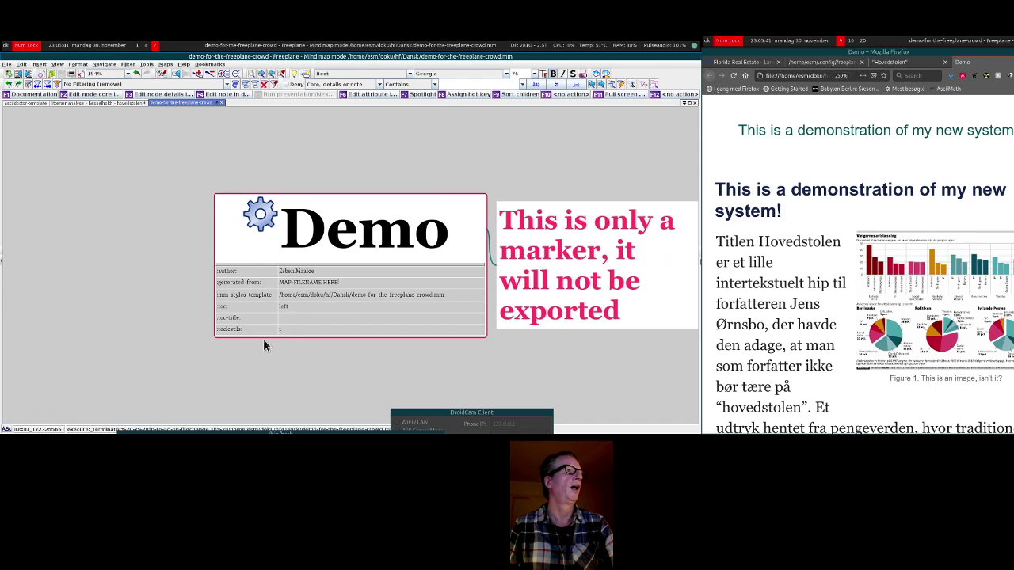
pyautogui.scroll(5, 323, 370)
pyautogui.click(266, 369)
pyautogui.press('Return')
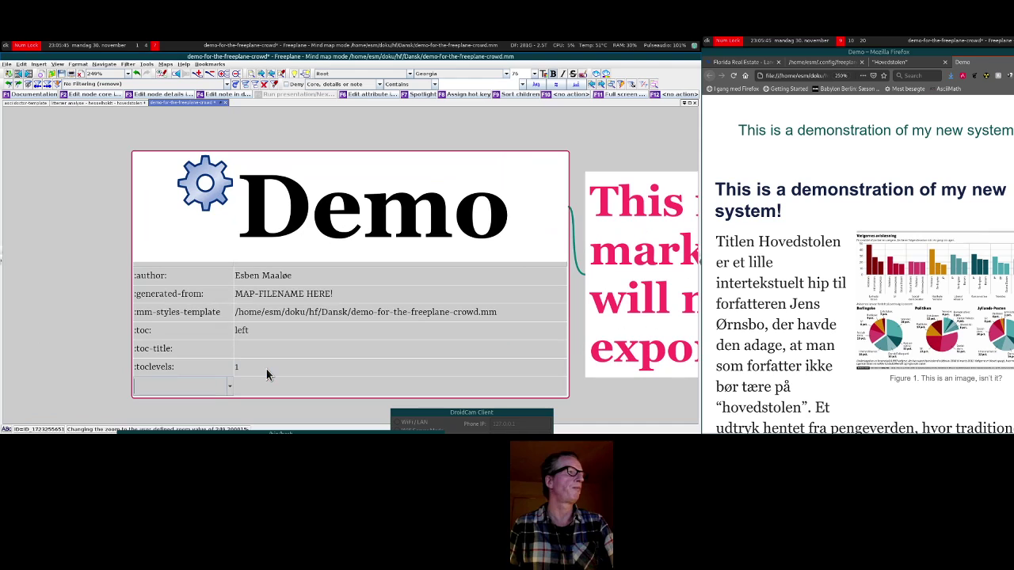
pyautogui.write(':')
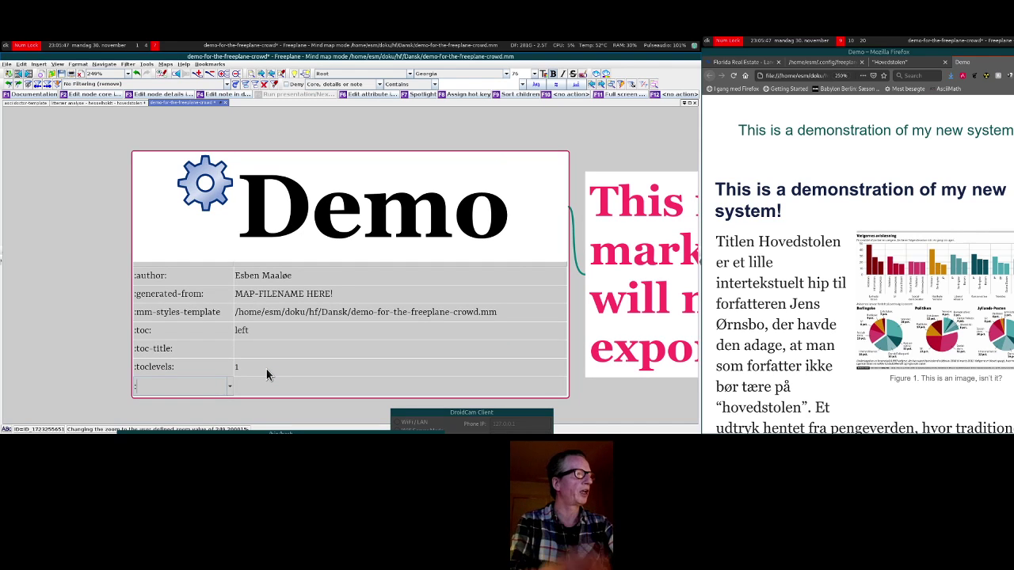
pyautogui.write('figure')
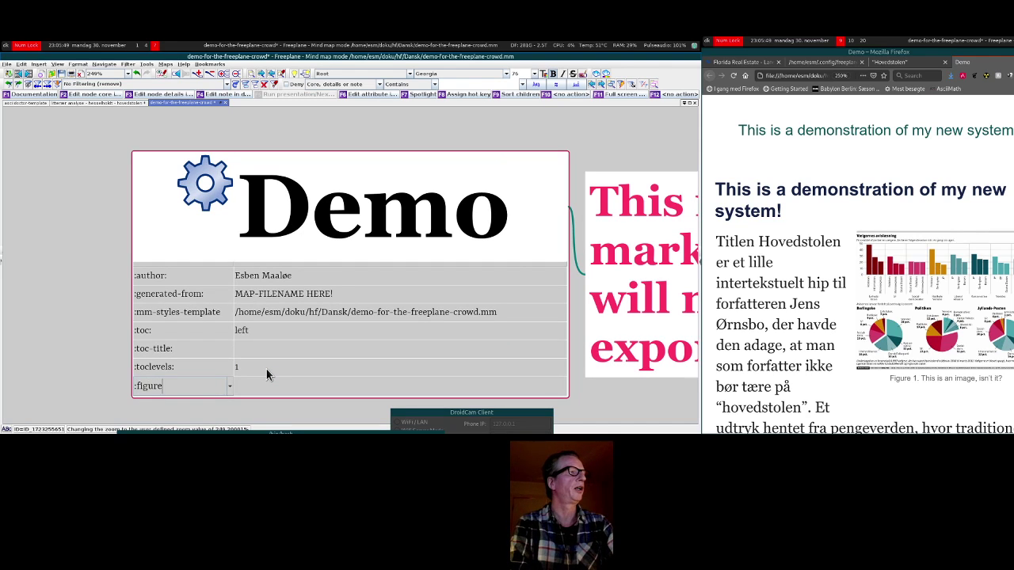
pyautogui.write('-caption')
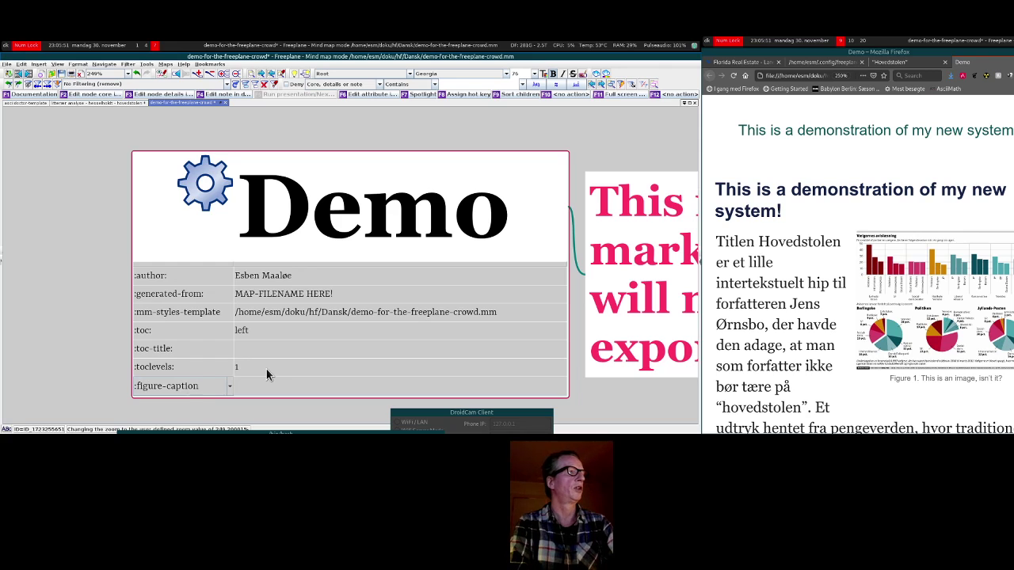
pyautogui.write('!')
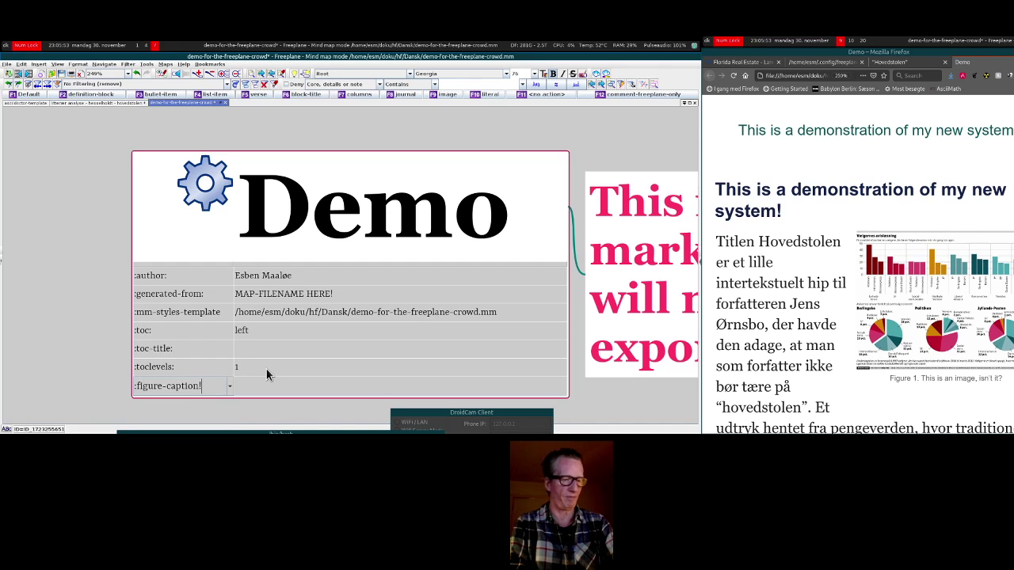
pyautogui.write('"')
pyautogui.press('BackSpace')
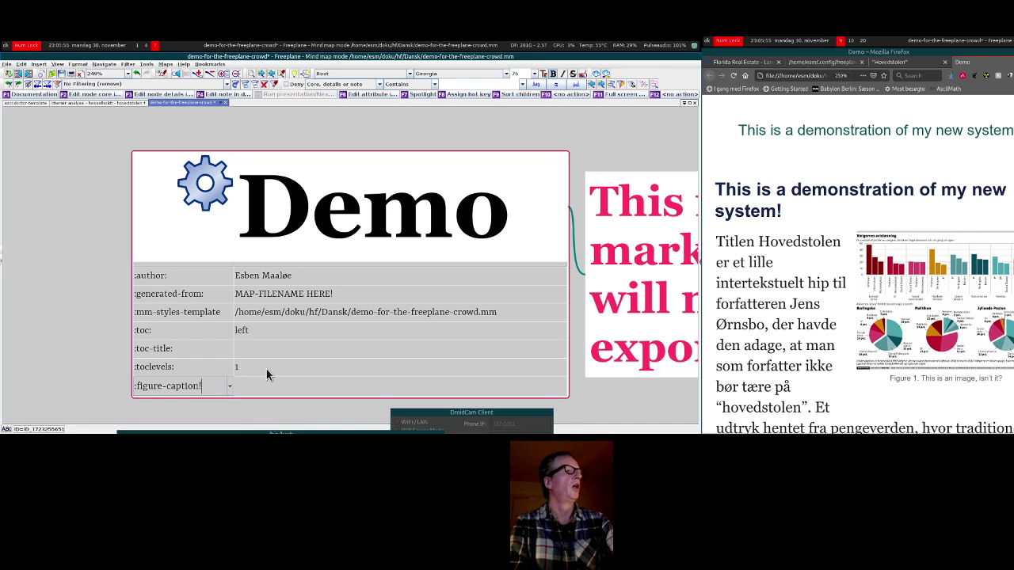
pyautogui.write(':')
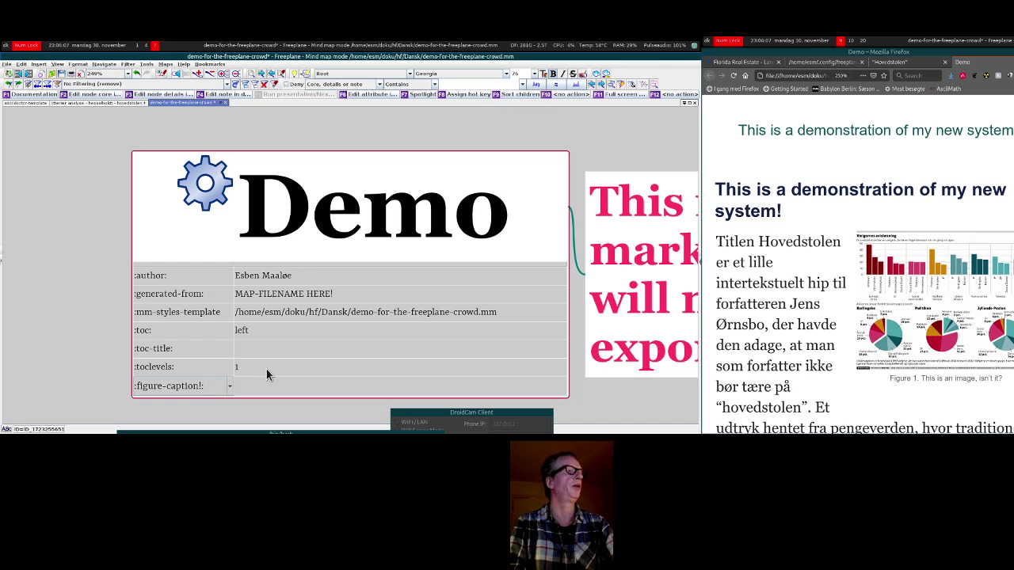
pyautogui.press('Return')
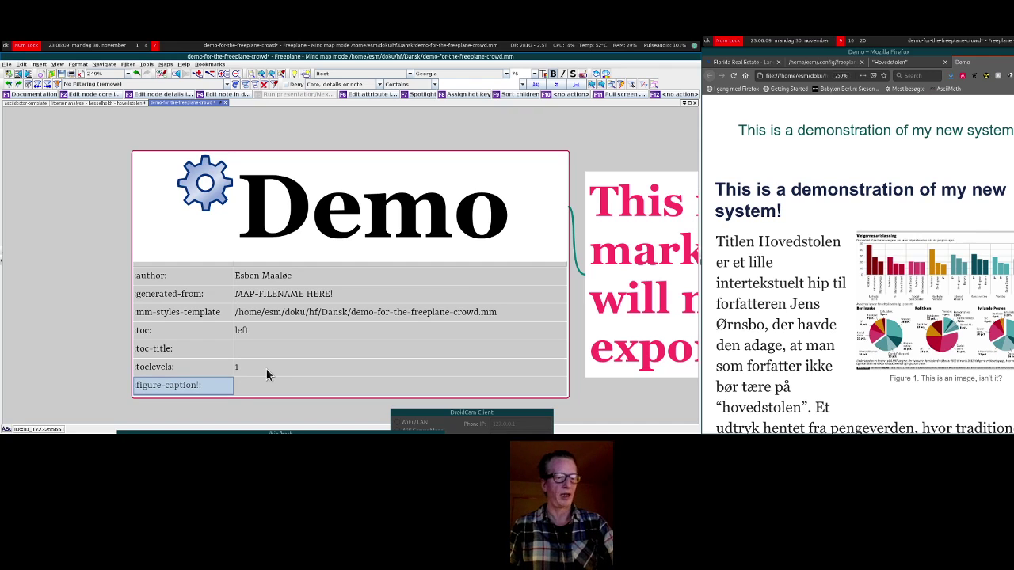
pyautogui.hotkey('ctrl', 's')
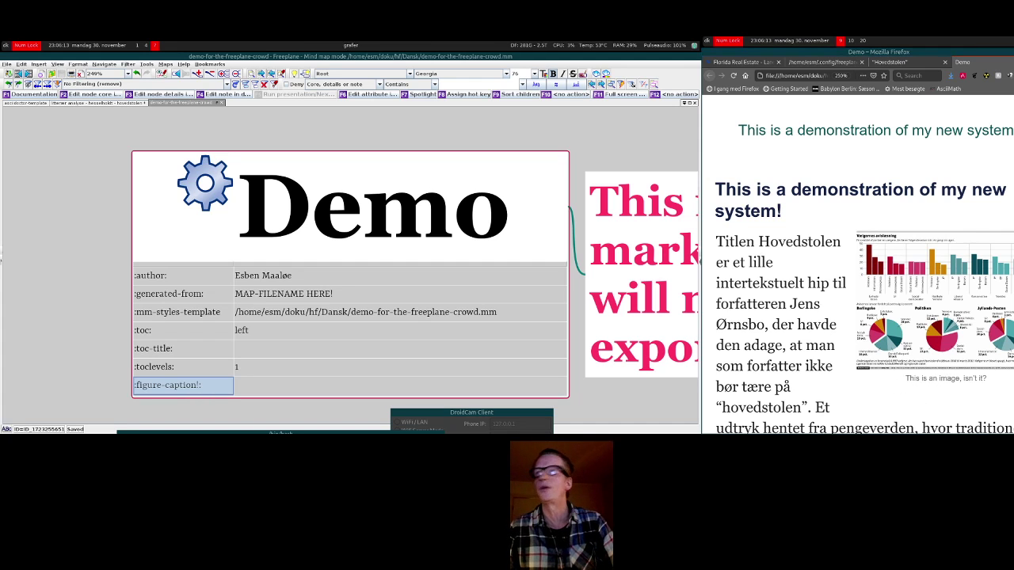
# Step: Add a sibling heading node reading "This system is connecting software" after the "This is a demonstration of my new system!" node
pyautogui.moveTo(87, 271); pyautogui.dragTo(1, 176)
pyautogui.moveTo(553, 347); pyautogui.dragTo(283, 396)
pyautogui.moveTo(616, 347); pyautogui.dragTo(274, 370)
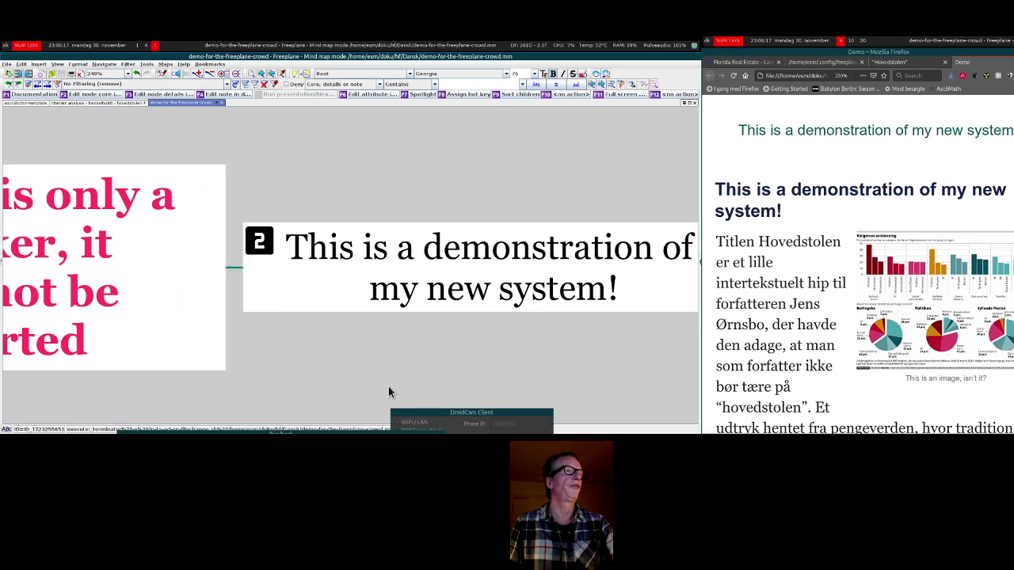
pyautogui.press('Right')
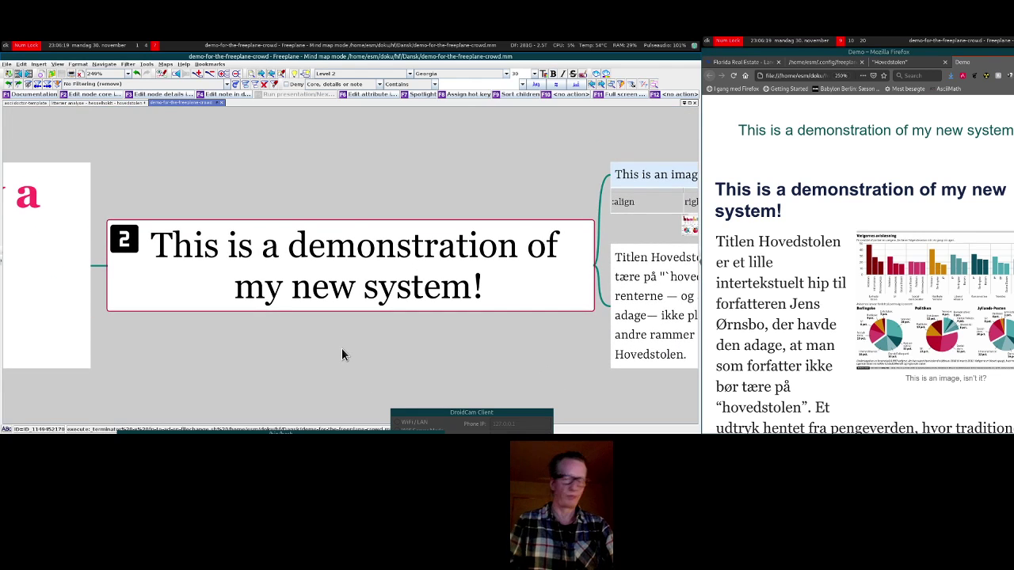
pyautogui.press('Return')
pyautogui.write('This')
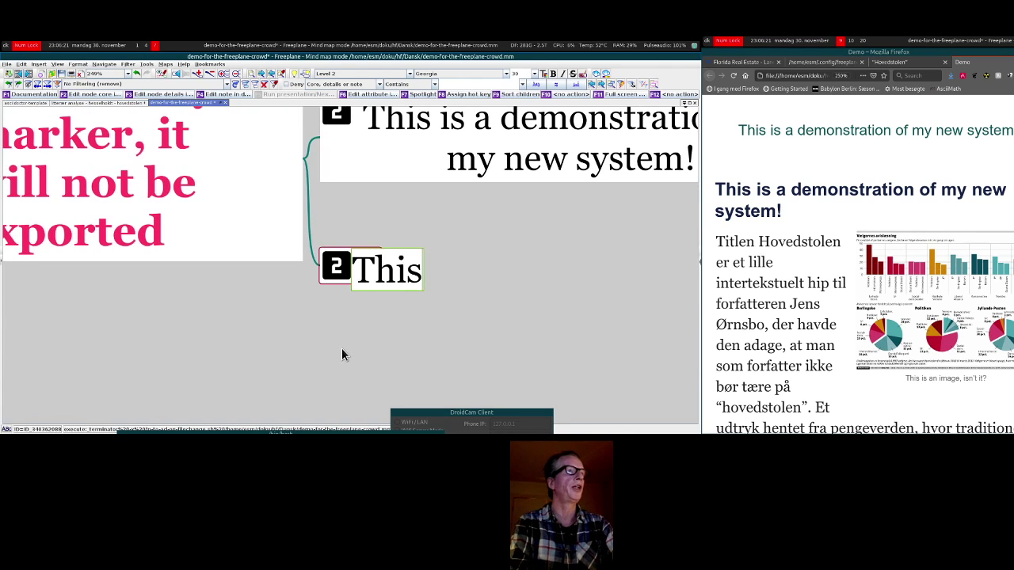
pyautogui.write(' system is ')
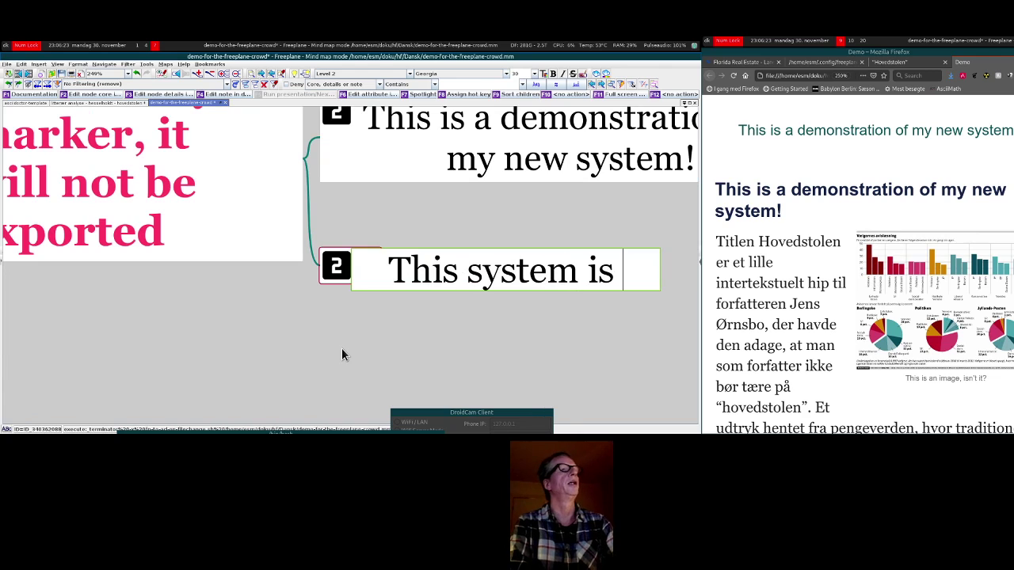
pyautogui.write('connectin')
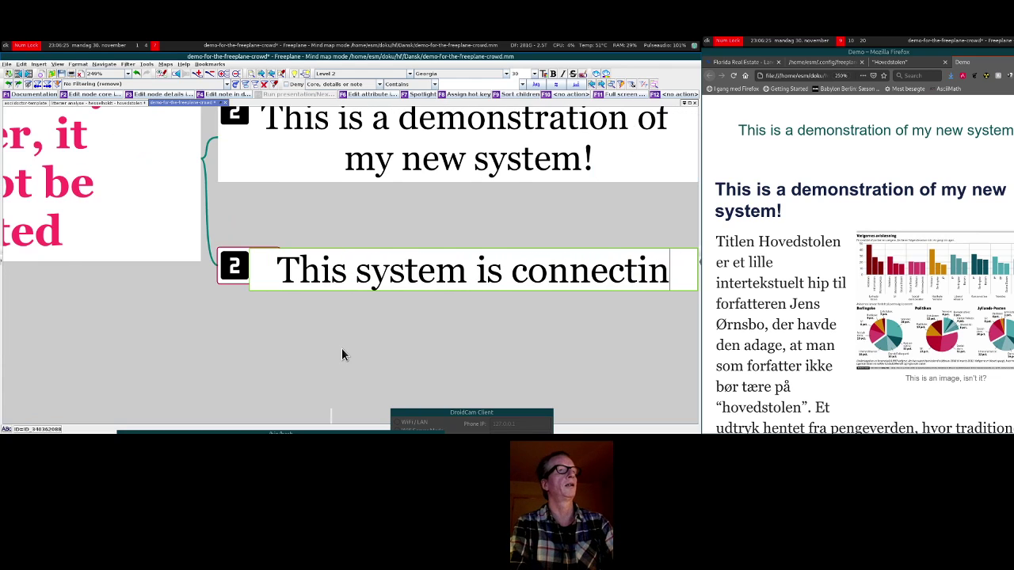
pyautogui.write('g, f')
pyautogui.press('BackSpace')
pyautogui.press('BackSpace')
pyautogui.press('BackSpace')
pyautogui.write('t')
pyautogui.press('BackSpace')
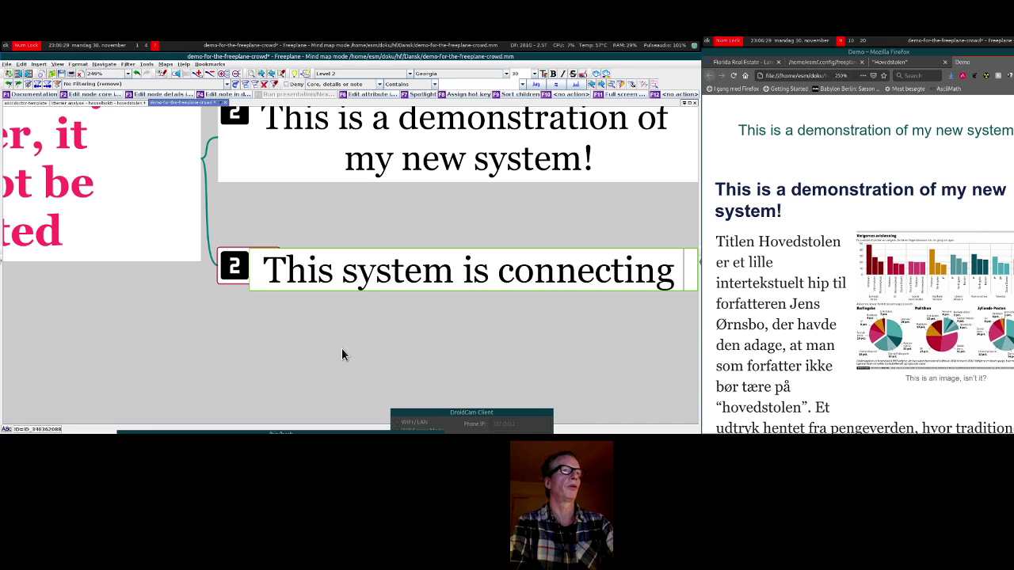
pyautogui.write('softwra')
pyautogui.press('BackSpace')
pyautogui.press('BackSpace')
pyautogui.write('are')
pyautogui.press('BackSpace')
pyautogui.write('re')
pyautogui.press('Return')
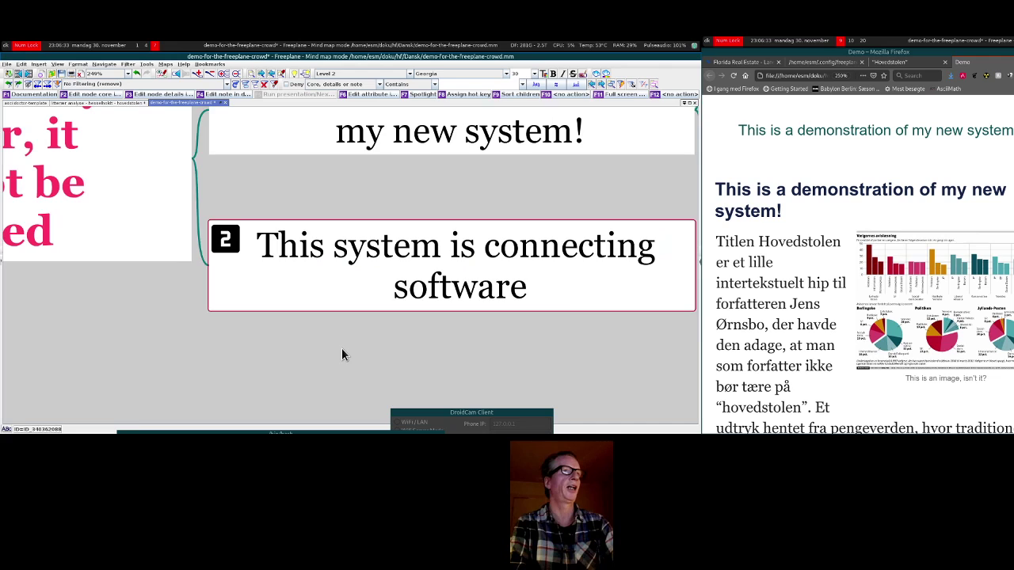
# Step: Add a child node to the new heading with the text "It's connectint the AWESOME Freeplane, with the just as AWESOME AsciiDoctor"
pyautogui.press('Insert')
pyautogui.write("I'ts")
pyautogui.press('BackSpace')
pyautogui.press('BackSpace')
pyautogui.press('BackSpace')
pyautogui.write("t 's connectint the AWE")
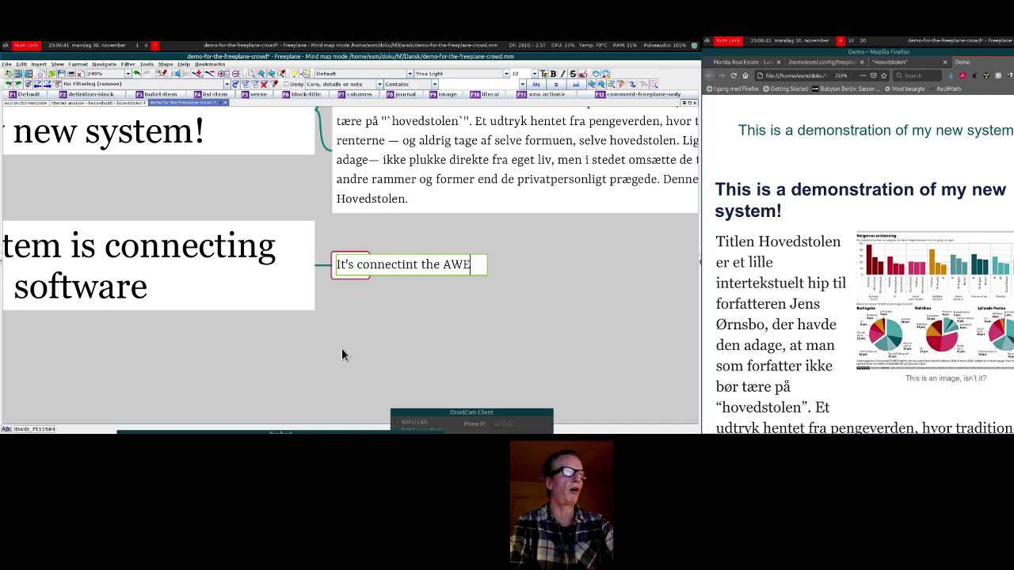
pyautogui.write('SOME fre')
pyautogui.press('BackSpace')
pyautogui.press('BackSpace')
pyautogui.press('BackSpace')
pyautogui.write('Freeplane, with the just as a')
pyautogui.press('BackSpace')
pyautogui.write('AWESom')
pyautogui.press('BackSpace')
pyautogui.press('BackSpace')
pyautogui.write('OME ')
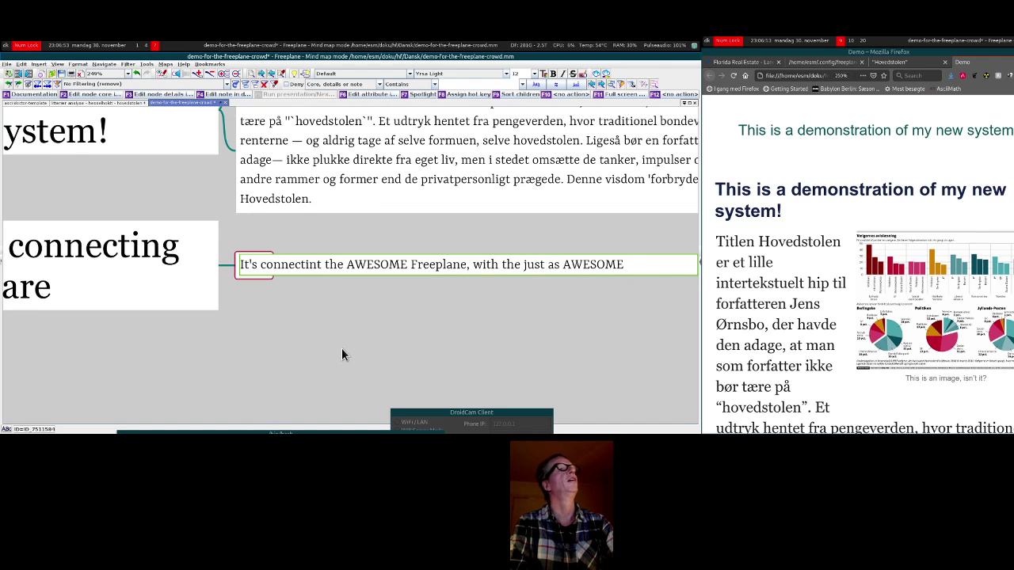
pyautogui.write('AsciiD')
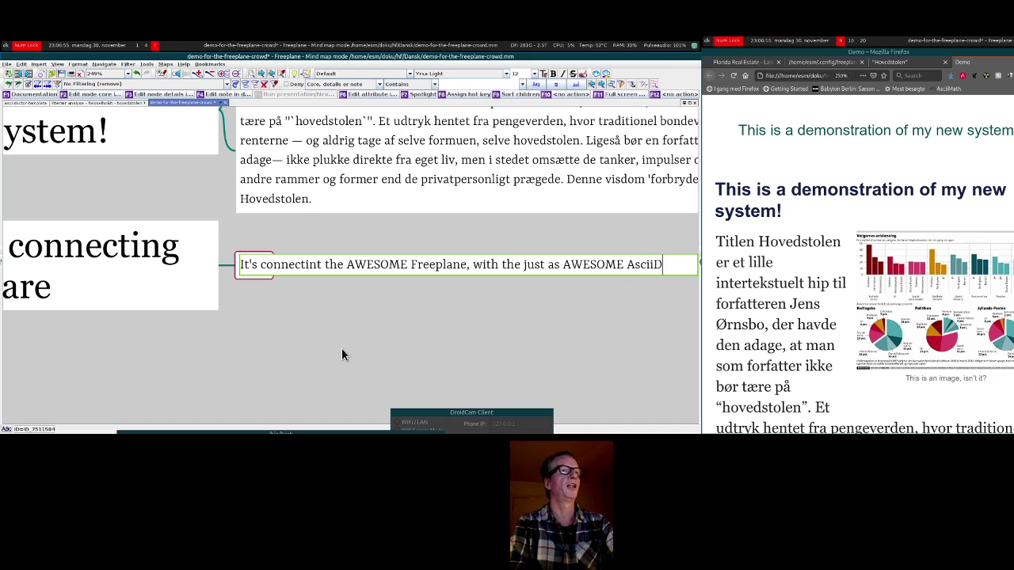
pyautogui.write('octor')
pyautogui.press('Return')
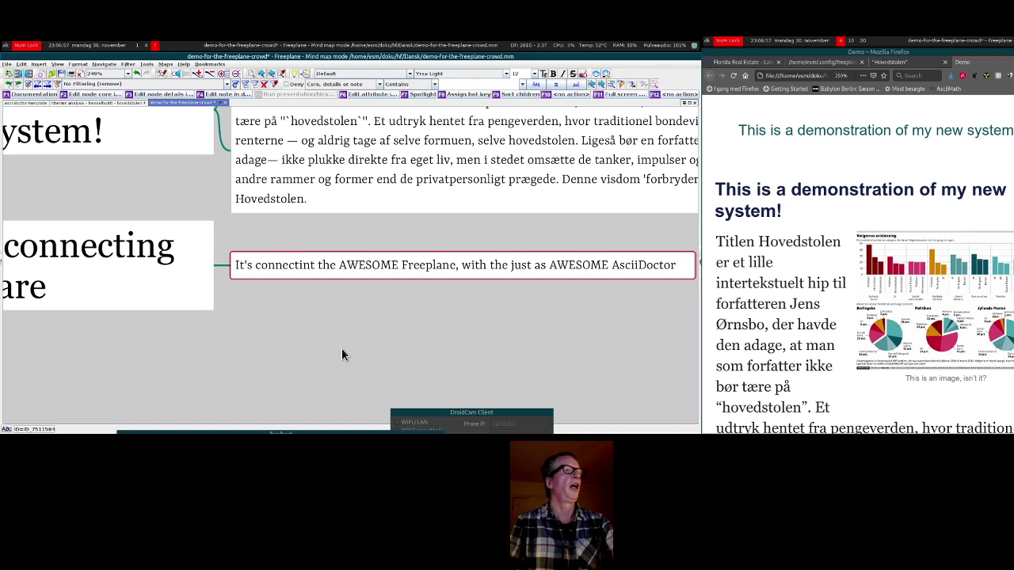
# Step: Narrow the new text node so that its sentence wraps onto two lines
pyautogui.scroll(-14, 459, 255)
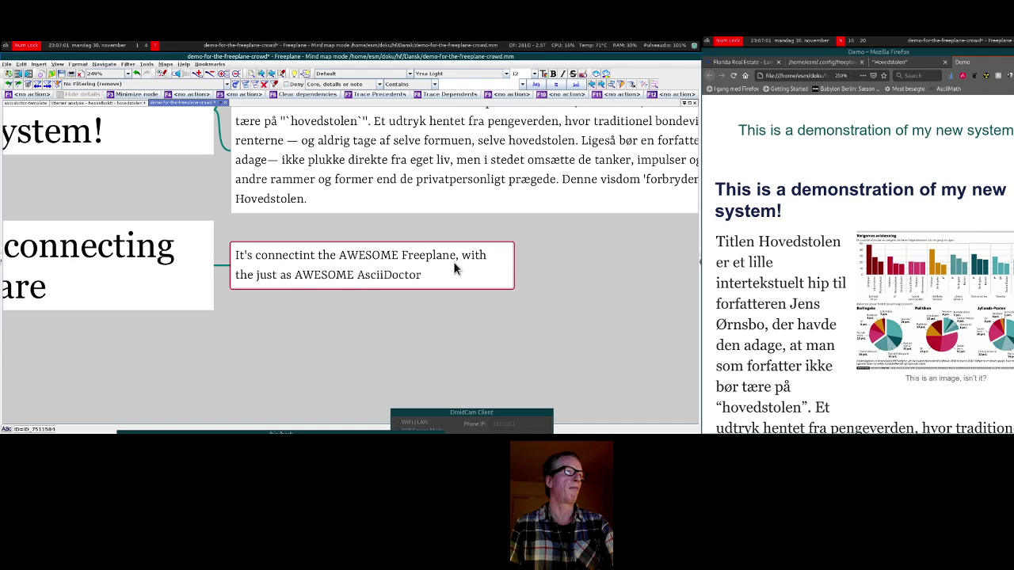
pyautogui.moveTo(262, 328); pyautogui.dragTo(383, 363)
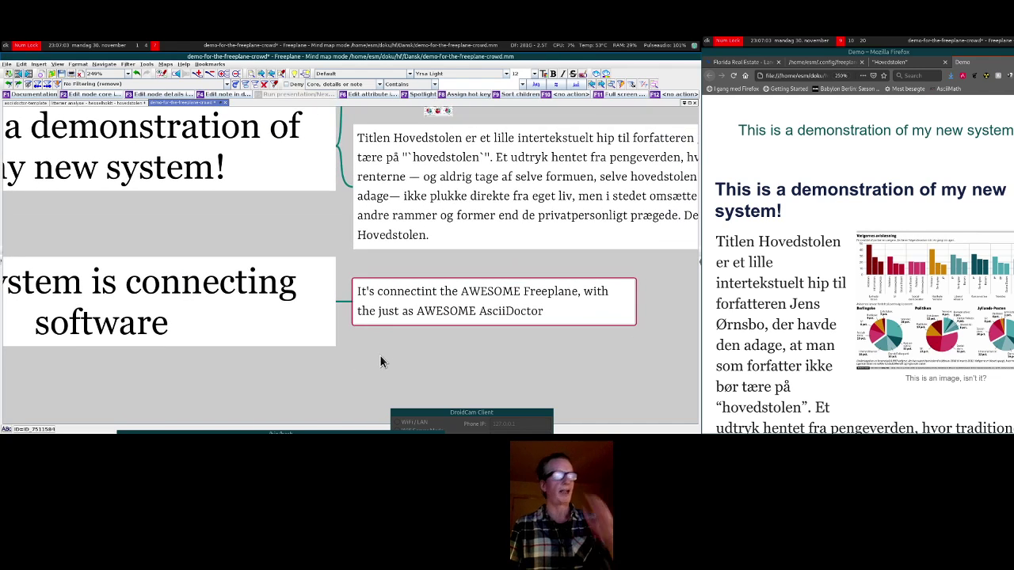
pyautogui.moveTo(139, 386); pyautogui.dragTo(130, 350)
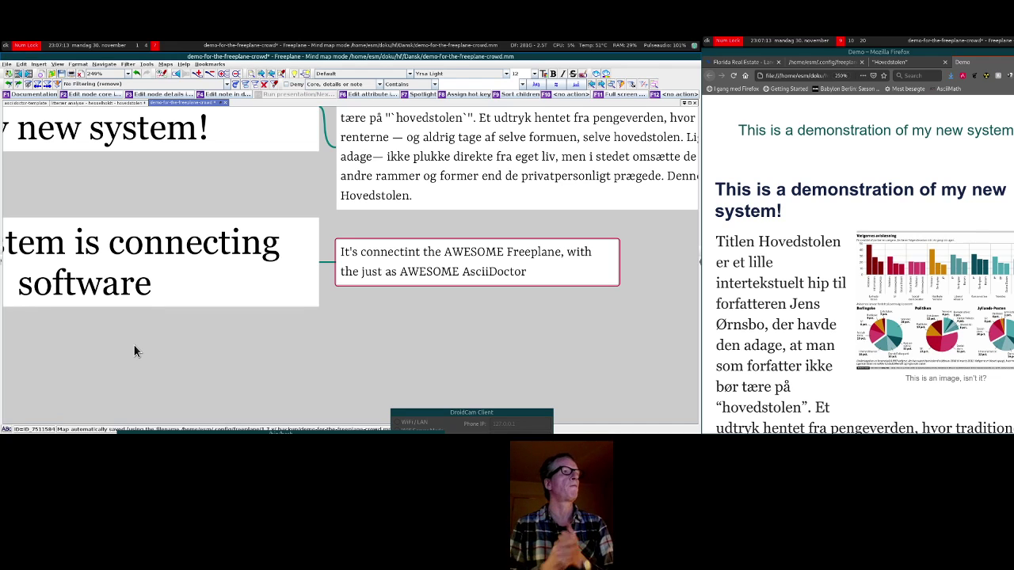
pyautogui.moveTo(227, 327); pyautogui.dragTo(224, 340)
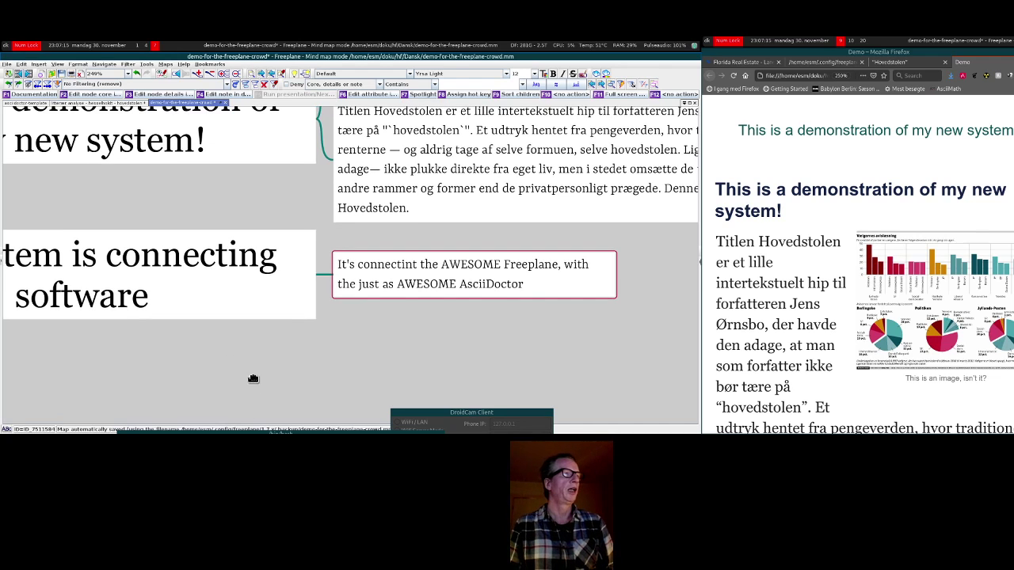
pyautogui.moveTo(268, 376); pyautogui.dragTo(290, 372)
# Step: Switch to Sublime Text and look through the exported AsciiDoc source of the demo map
pyautogui.press('super+1')
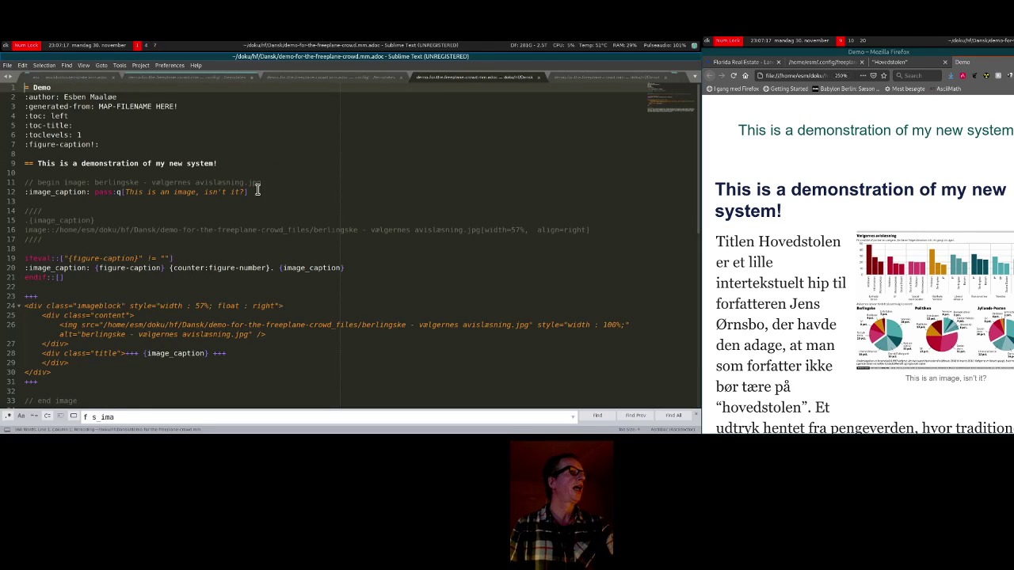
pyautogui.click(191, 363)
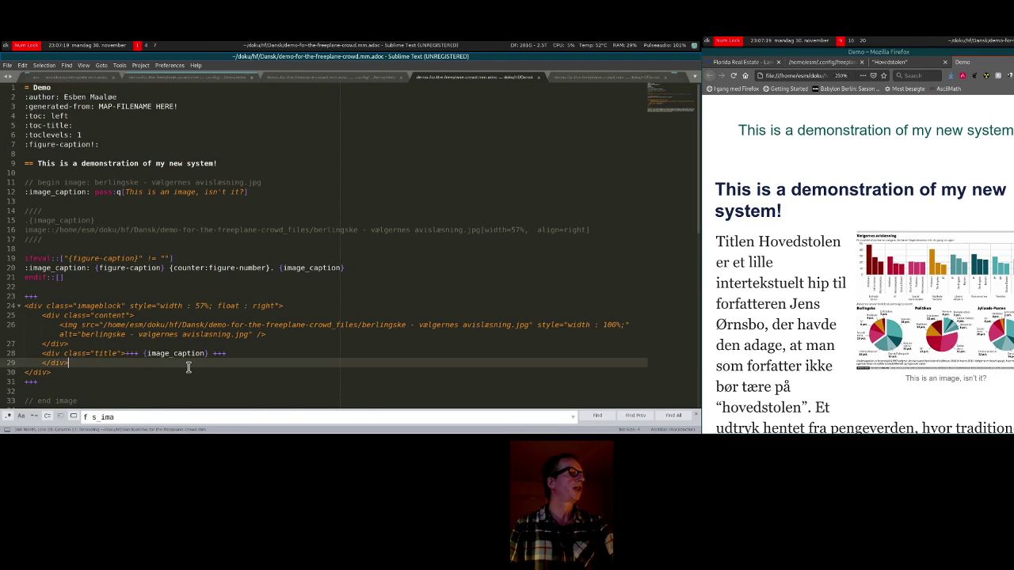
pyautogui.scroll(-8, 191, 365)
pyautogui.scroll(9, 191, 362)
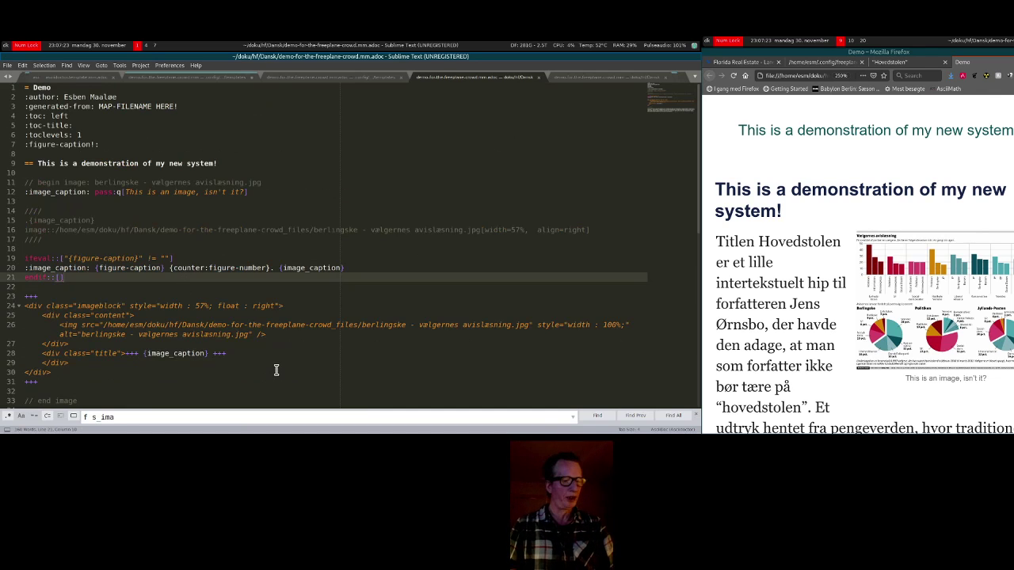
# Step: Replace the entire content of the exported AsciiDoc file with the title line "= this is asciidoctor"
pyautogui.hotkey('ctrl', 'a')
pyautogui.press('BackSpace')
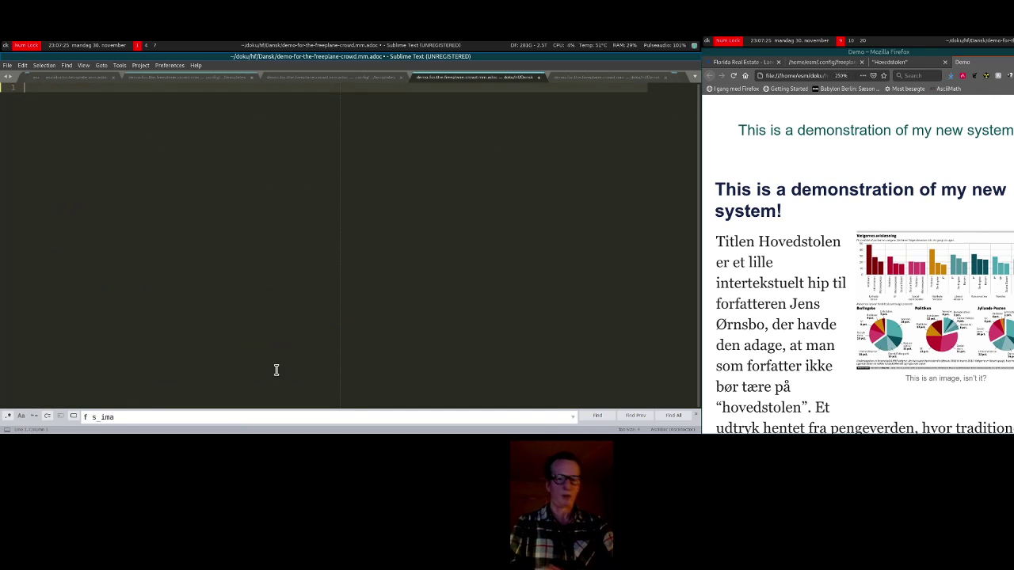
pyautogui.write('= th')
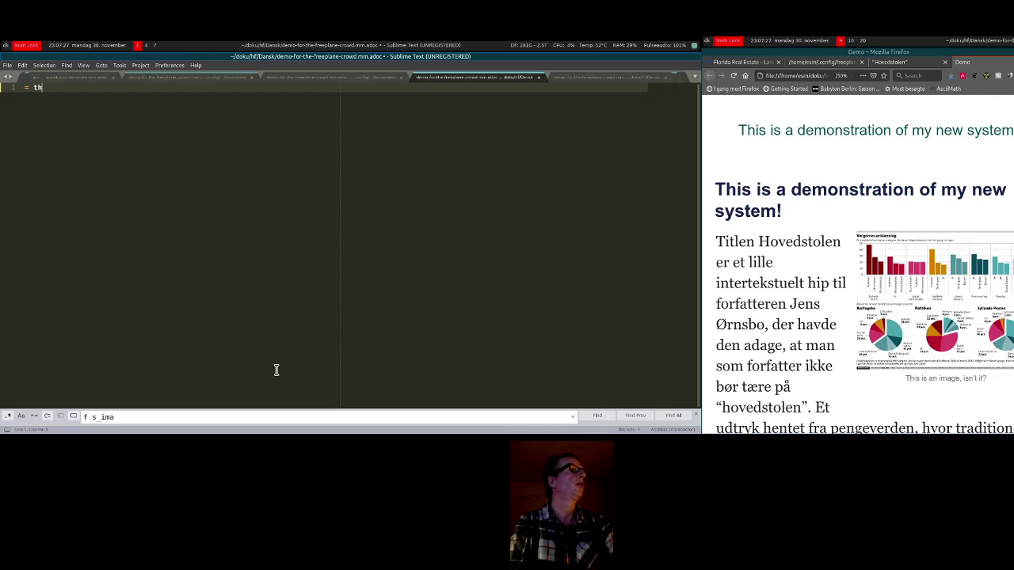
pyautogui.write('is is asci')
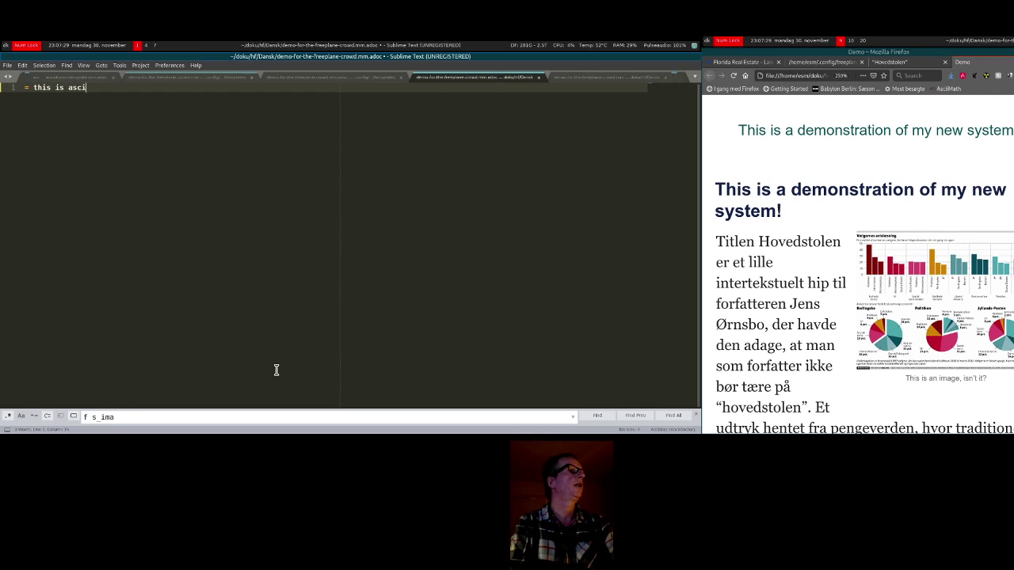
pyautogui.write('idoctor')
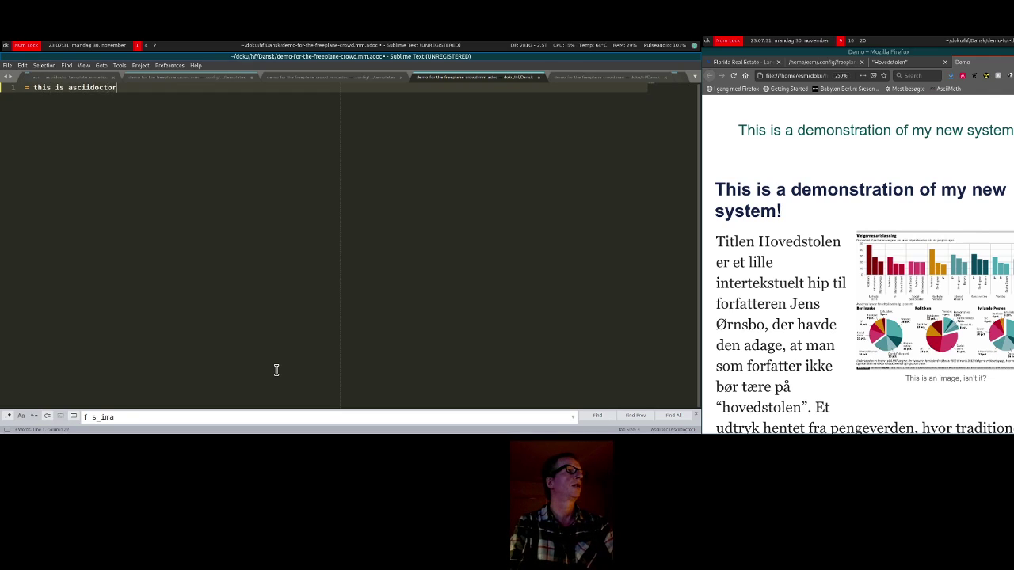
# Step: Save the AsciiDoc file with its title line and turn on AutoSave for the current file only
pyautogui.press('Return')
pyautogui.hotkey('ctrl', 's')
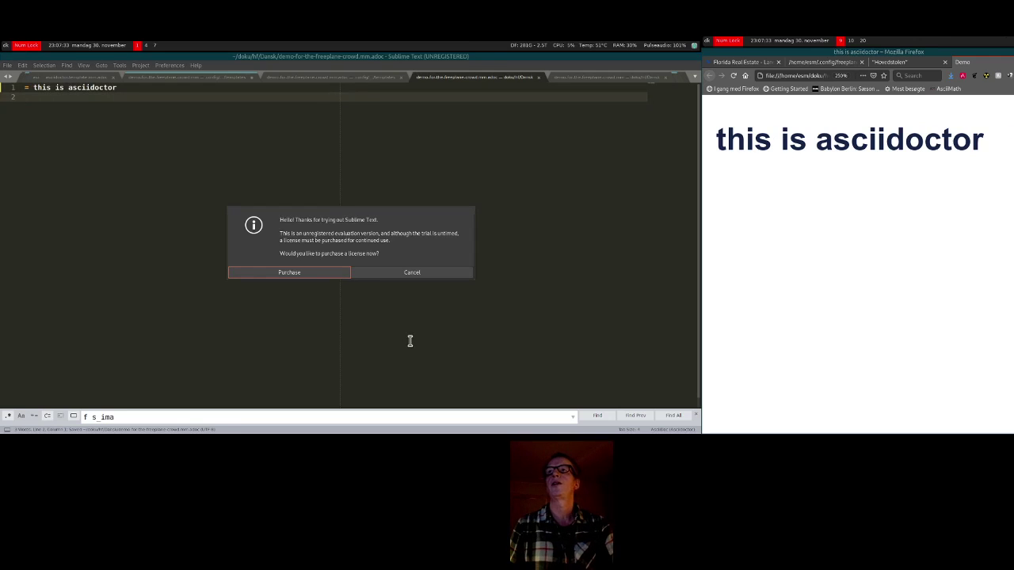
pyautogui.press('Escape')
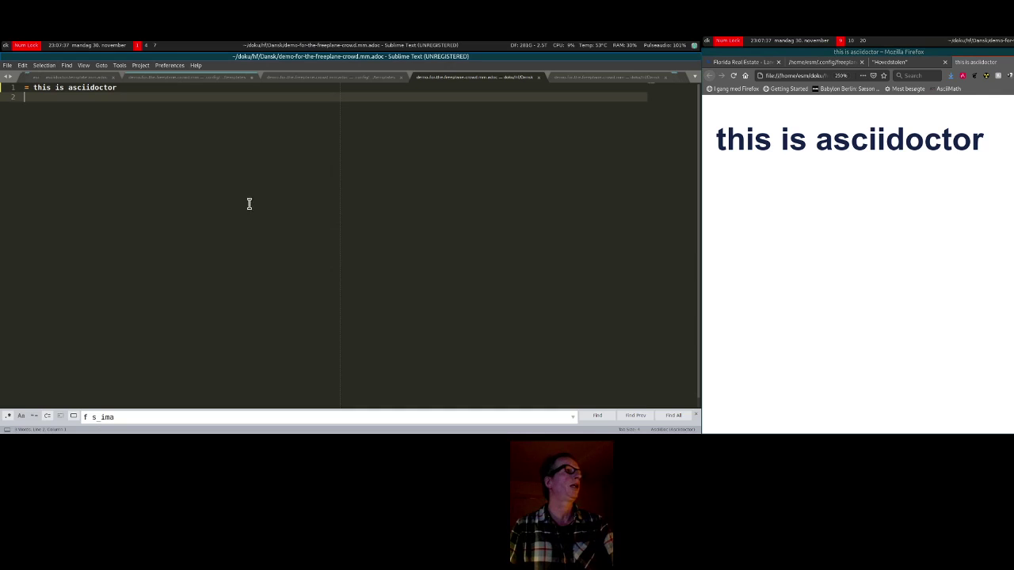
pyautogui.hotkey('ctrl', 'shift', 'p')
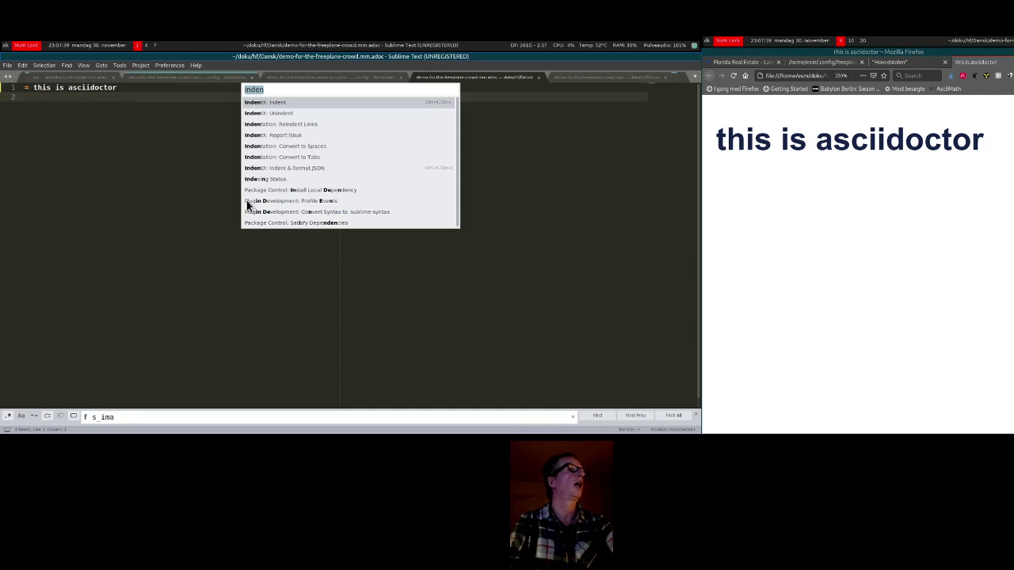
pyautogui.write('auto')
pyautogui.press('Return')
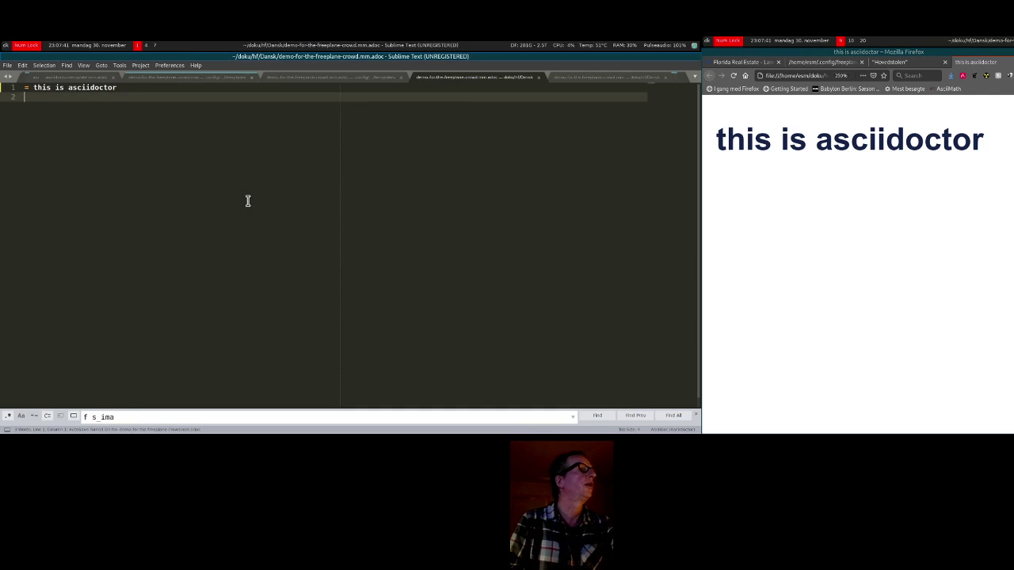
# Step: Start a paragraph under the title line with the text "And it wil actuall"
pyautogui.press('Return')
pyautogui.write('And it wil')
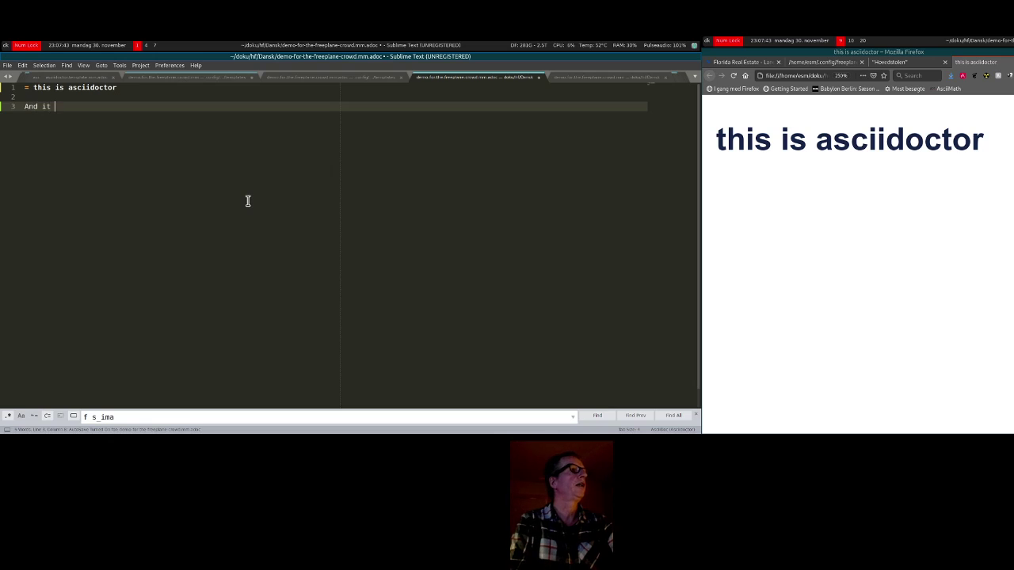
pyautogui.press('BackSpace')
pyautogui.write('tuall')
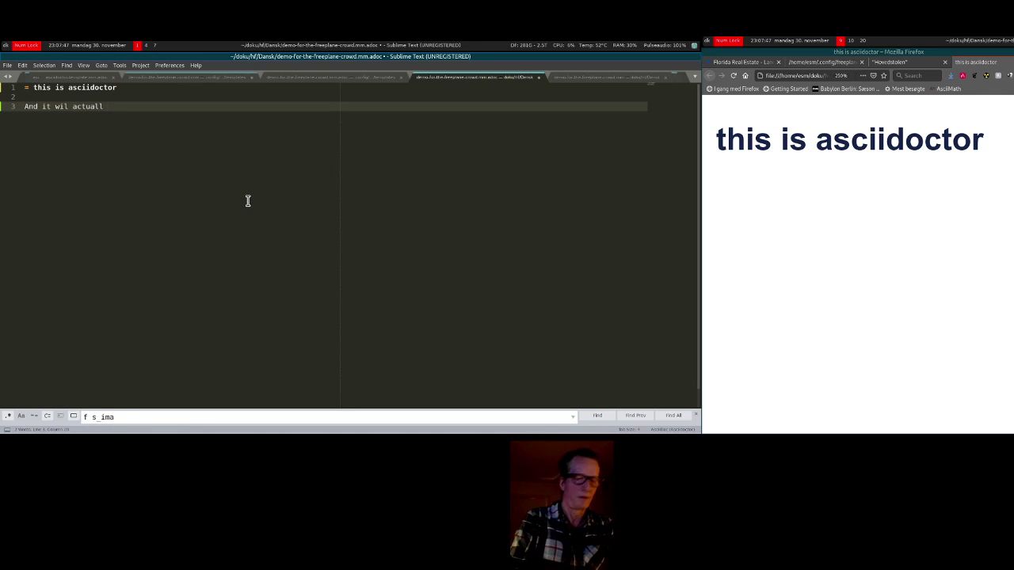
# Step: Save the file, and toggle AutoSave for the current file off and on again
pyautogui.hotkey('ctrl', 's')
pyautogui.hotkey('ctrl', 'shift', 'p')
pyautogui.press('Return')
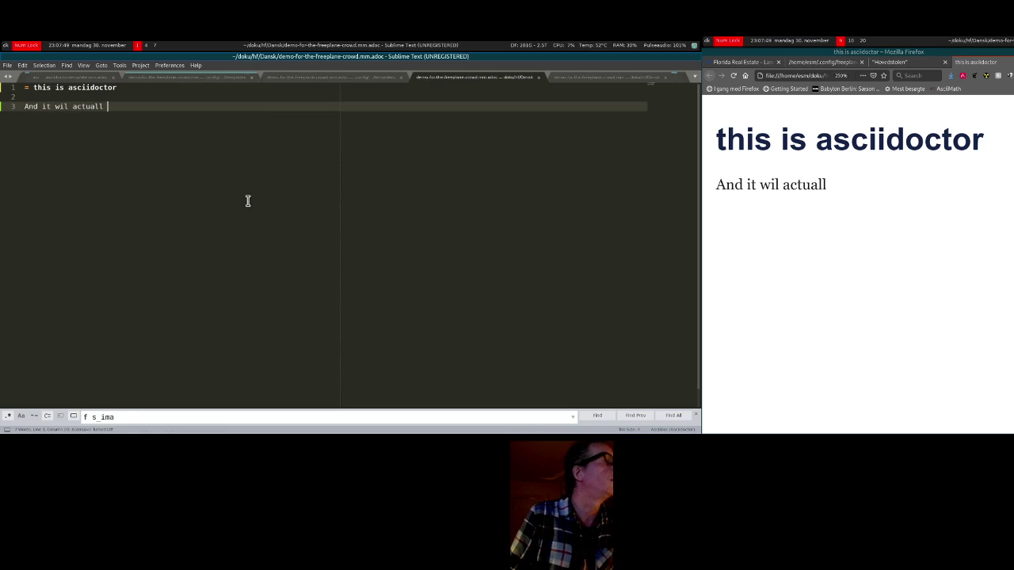
pyautogui.hotkey('ctrl', 'shift', 'p')
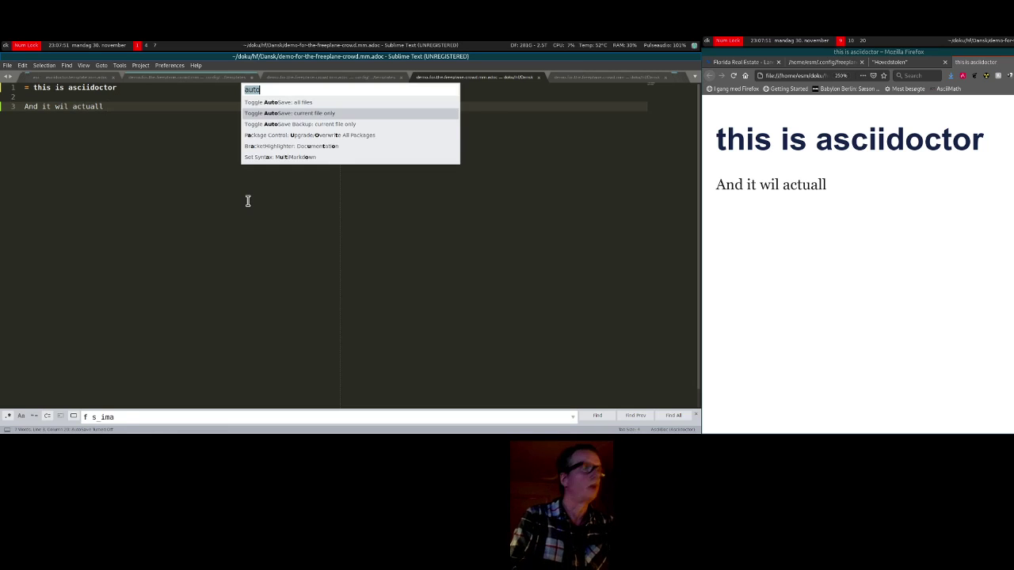
pyautogui.press('Return')
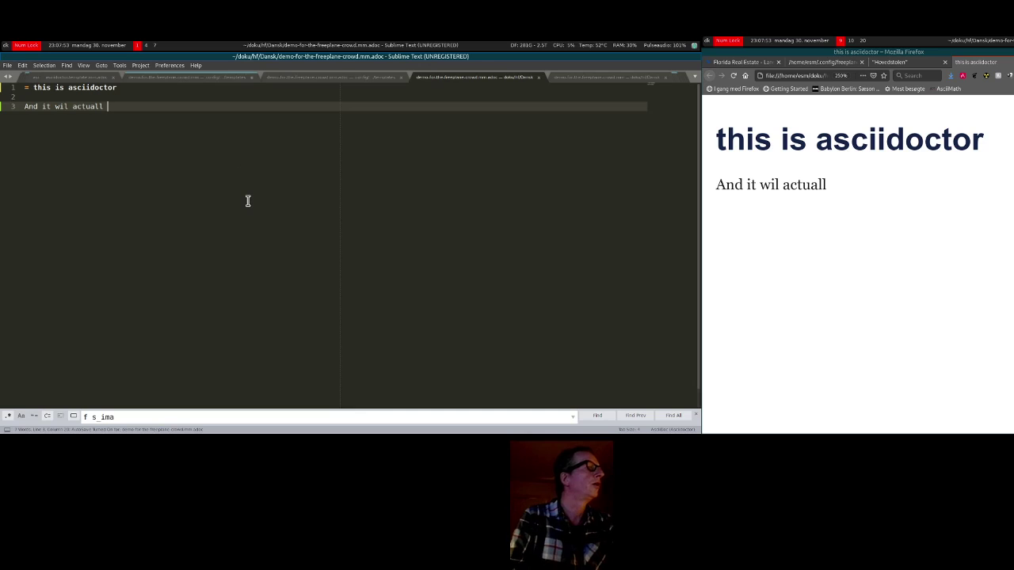
# Step: Complete the paragraph so that it reads "And it wil actually save as I type", followed by a blank line
pyautogui.press('BackSpace')
pyautogui.write('y ')
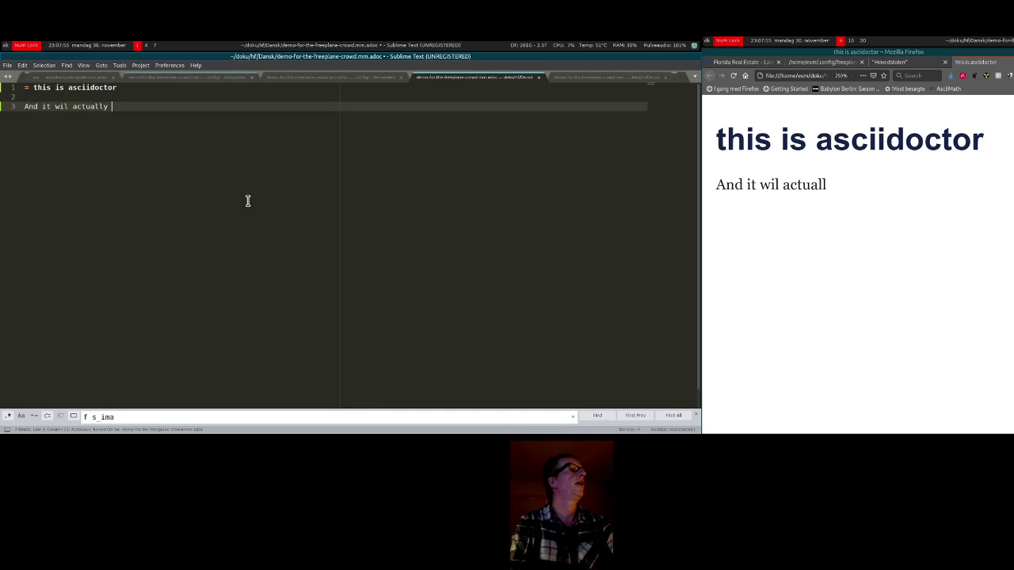
pyautogui.write('save')
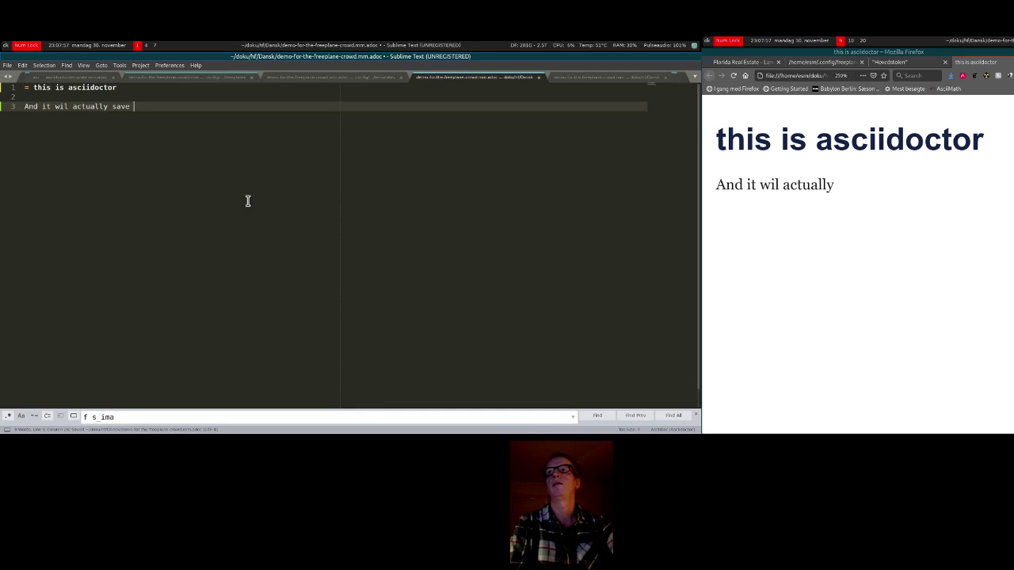
pyautogui.write(' as ')
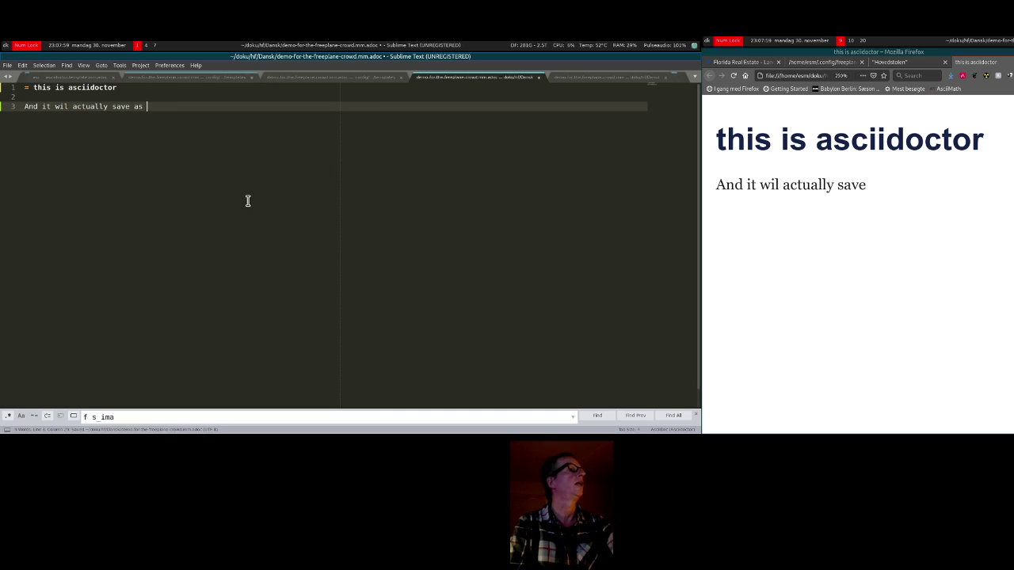
pyautogui.write('i type')
pyautogui.press('Return')
pyautogui.press('Return')
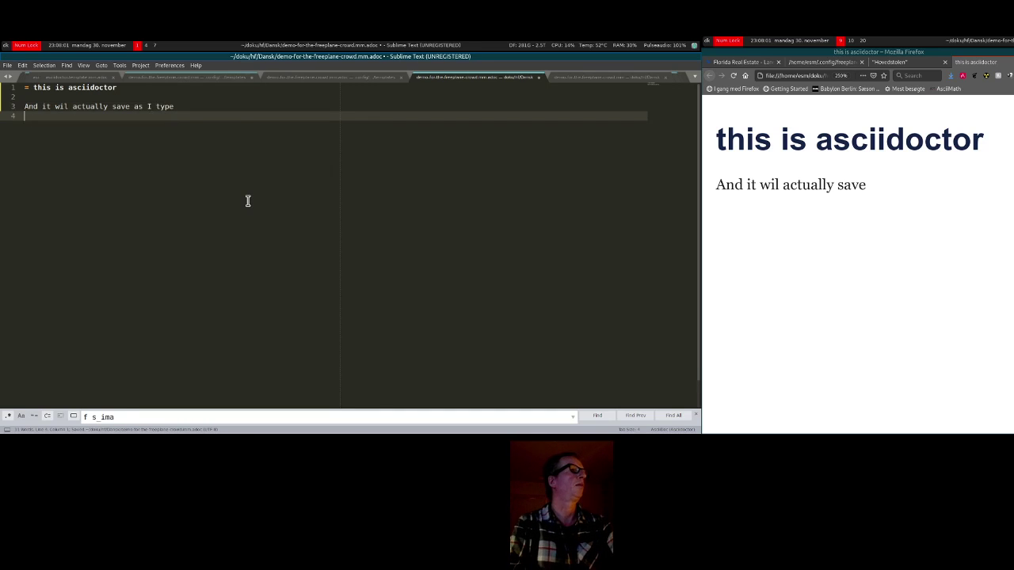
# Step: Add a second paragraph with the text "There's quite long delay"
pyautogui.write('Th')
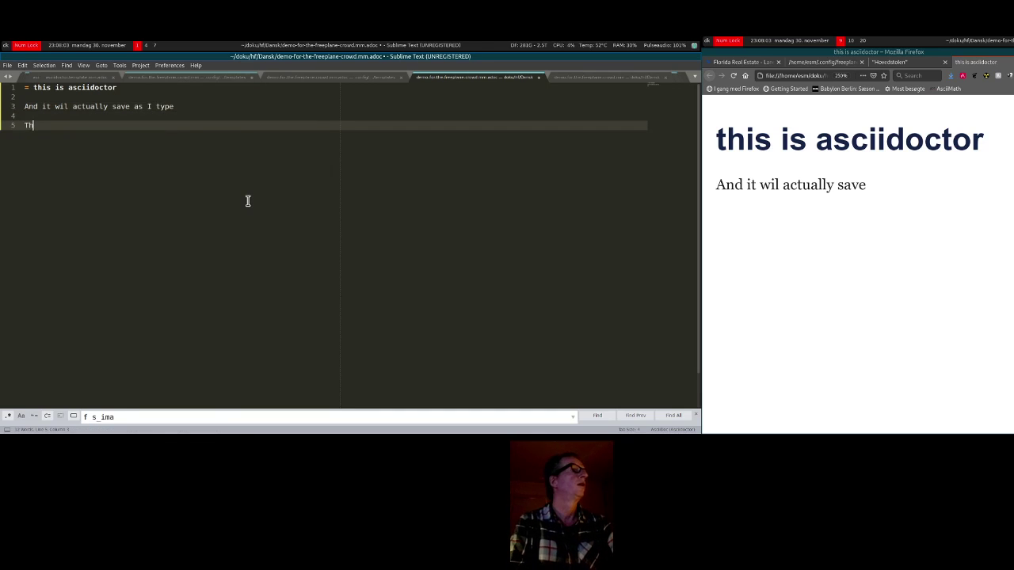
pyautogui.write("ere's quote")
pyautogui.press('BackSpace')
pyautogui.press('BackSpace')
pyautogui.press('BackSpace')
pyautogui.write('ite ')
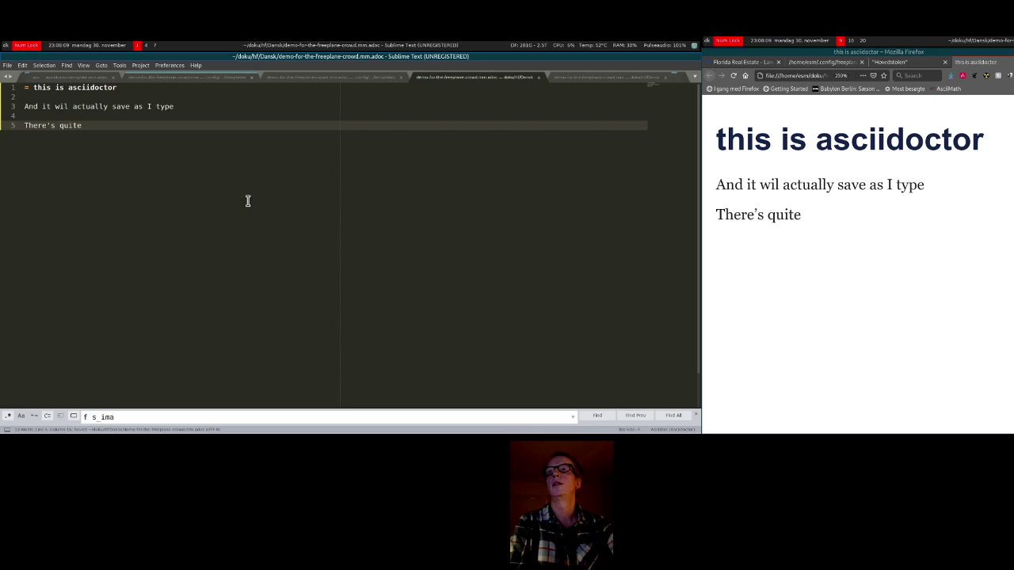
pyautogui.write('long delay')
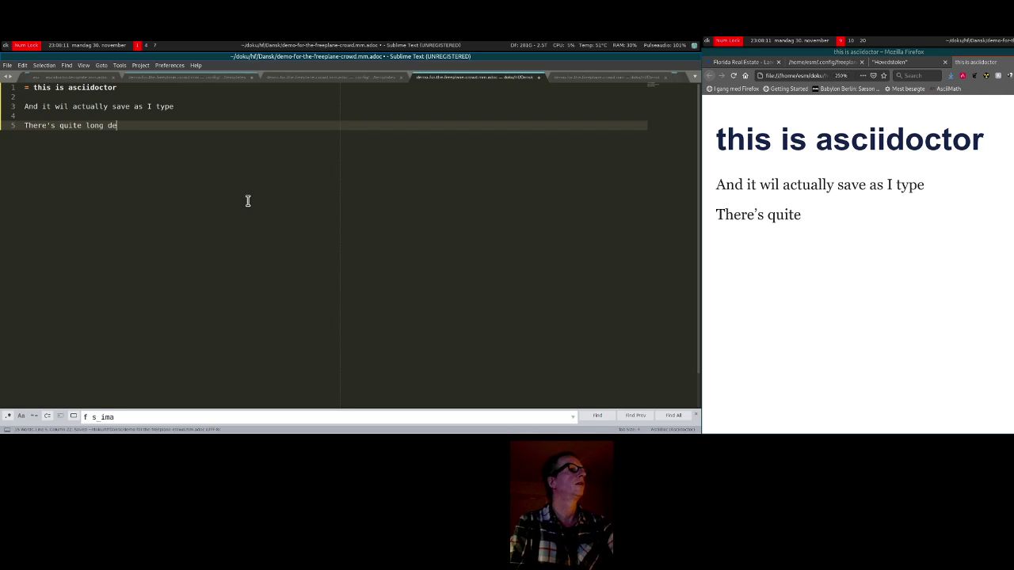
# Step: Add the section headings "== h2", "=== h3" and "==== h4" below the paragraphs, separated by blank lines
pyautogui.press('Return')
pyautogui.press('Return')
pyautogui.write('== ')
pyautogui.write('h2')
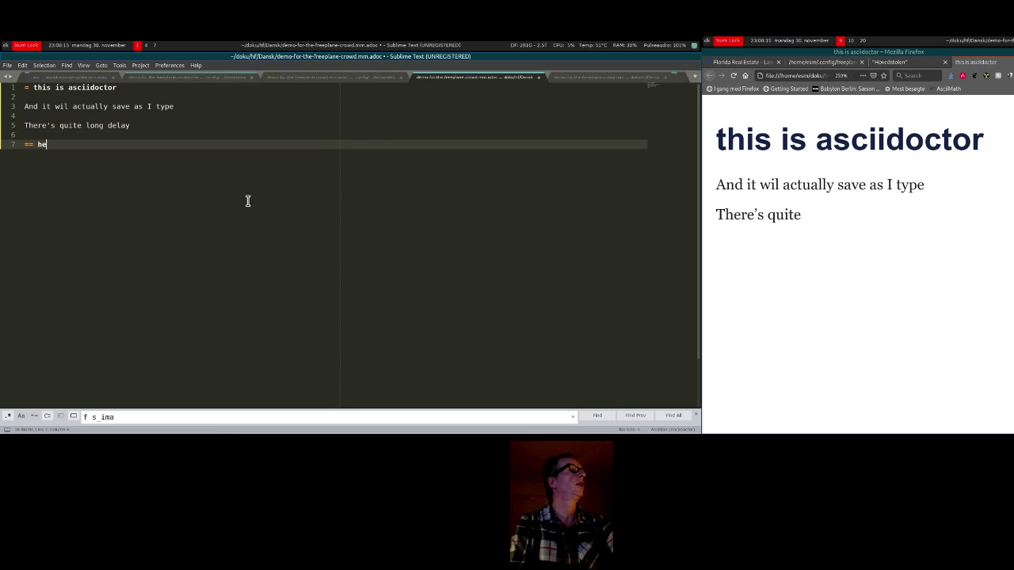
pyautogui.press('Return')
pyautogui.press('Return')
pyautogui.write('=')
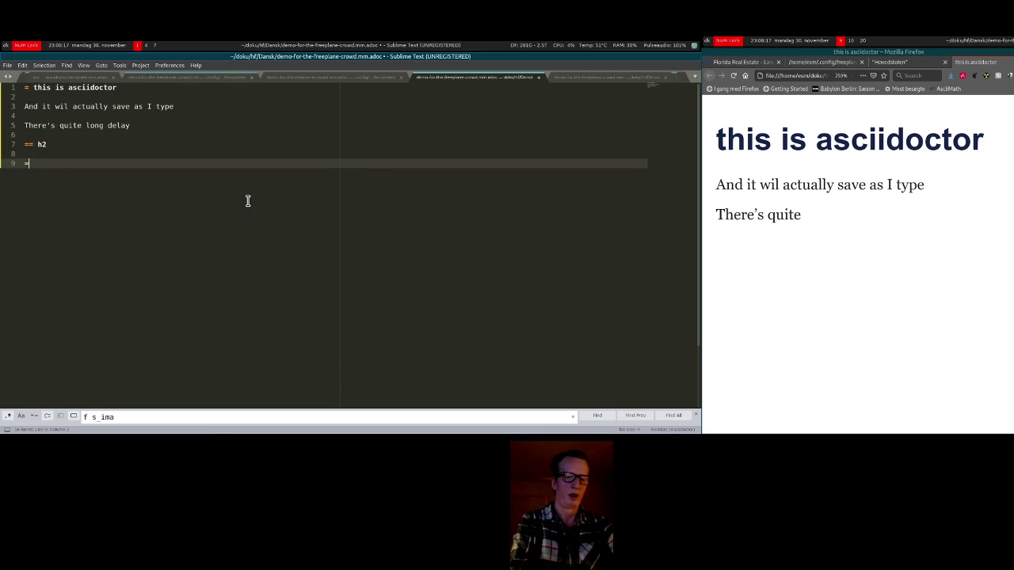
pyautogui.write('== h3')
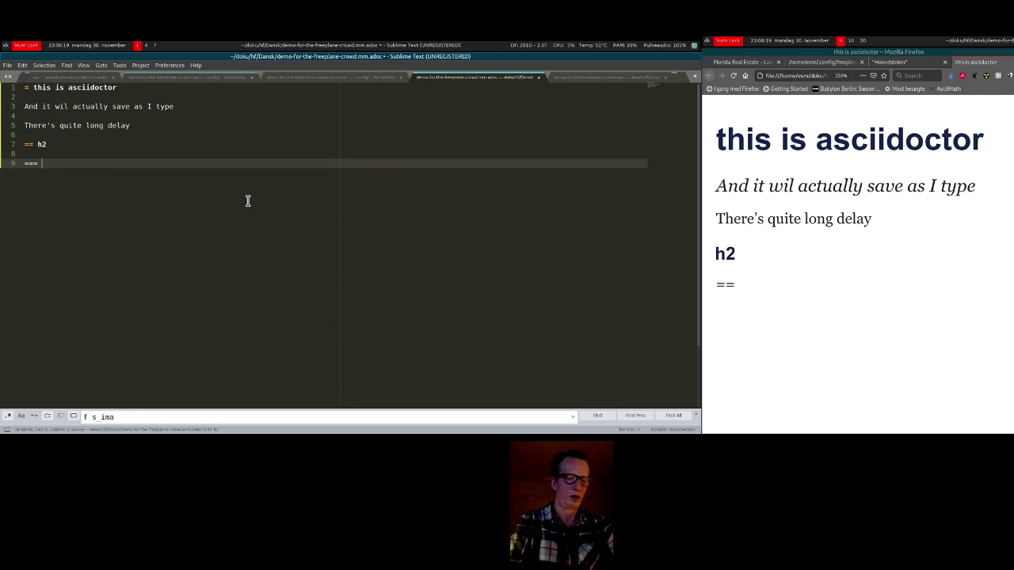
pyautogui.press('Return')
pyautogui.press('Return')
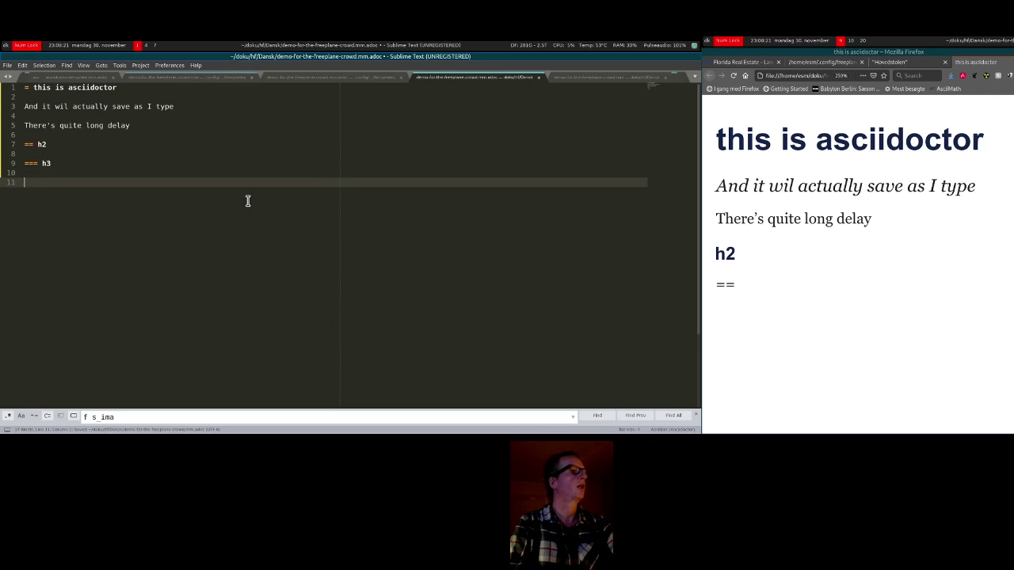
pyautogui.write('====')
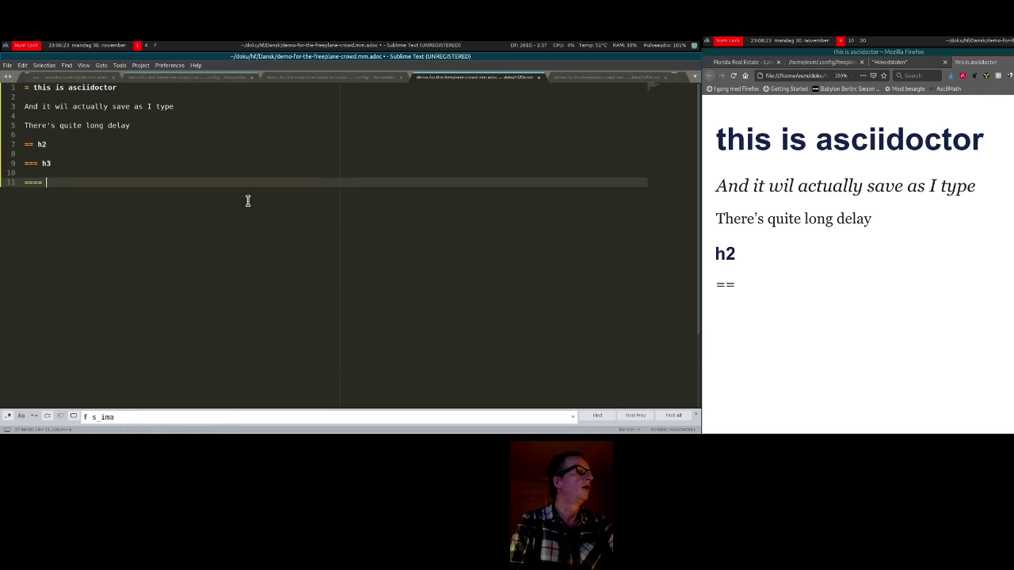
pyautogui.write(' h4')
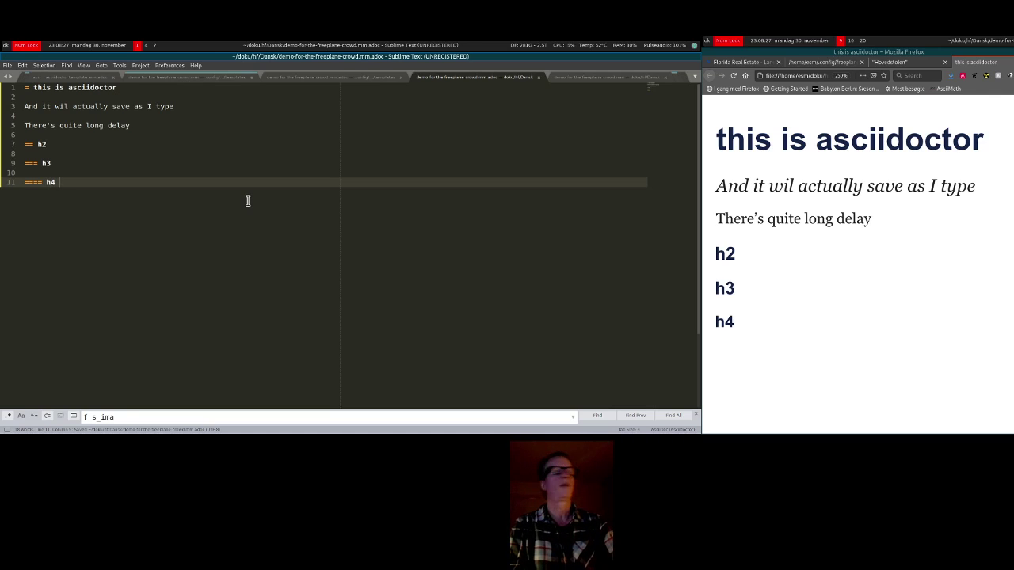
pyautogui.press('Up')
pyautogui.press('Up')
pyautogui.press('Up')
pyautogui.press('Up')
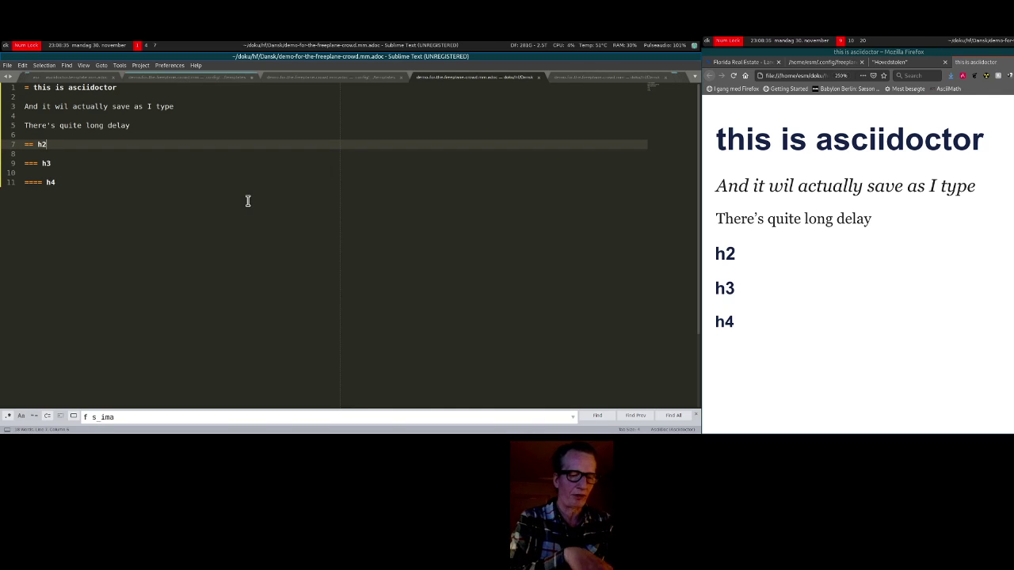
# Step: Switch to Freeplane and save the map to export it again, and look over the regenerated AsciiDoc source in Sublime Text
pyautogui.press('super+7')
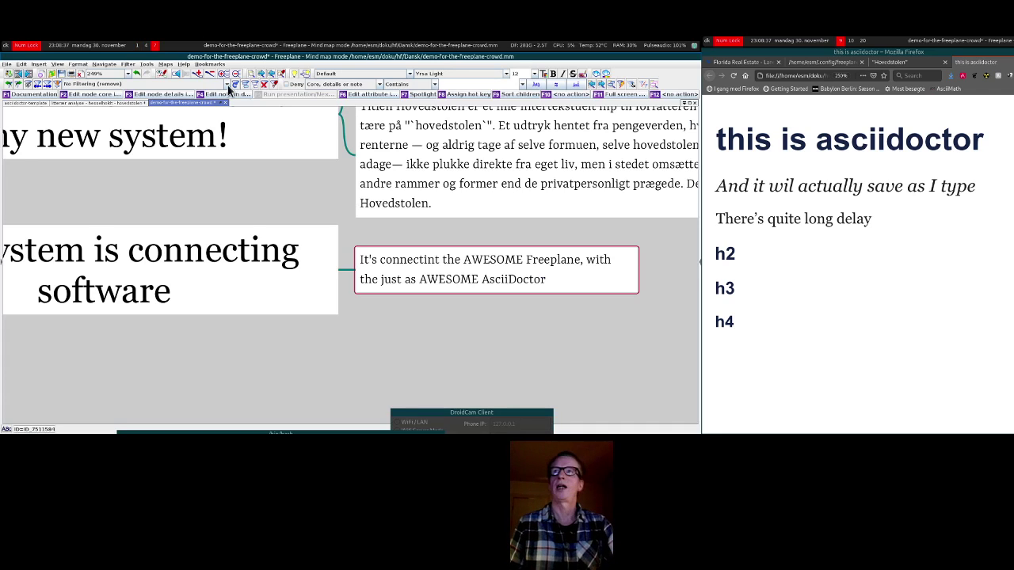
pyautogui.hotkey('ctrl', 's')
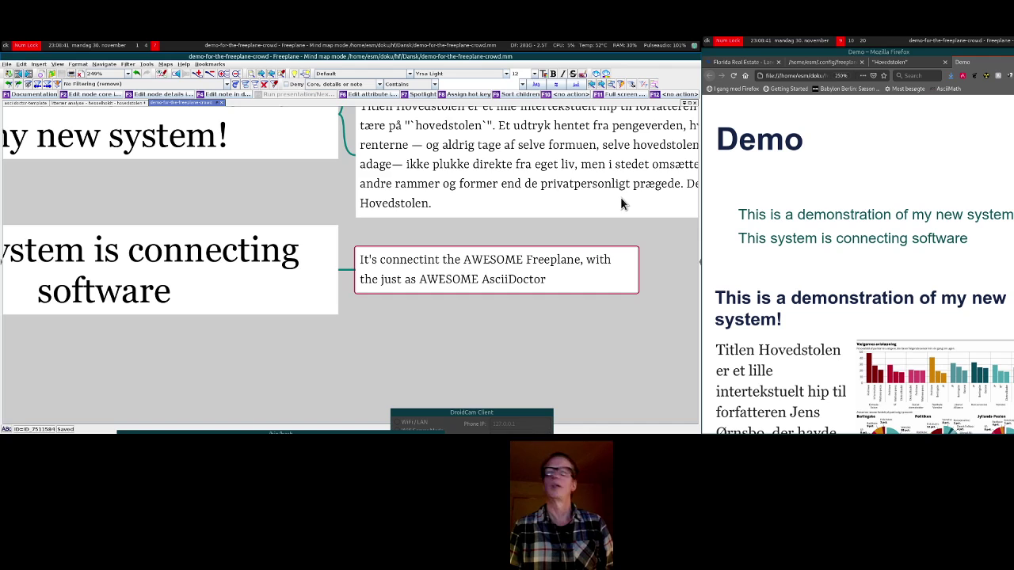
pyautogui.hotkey('alt', 'Tab')
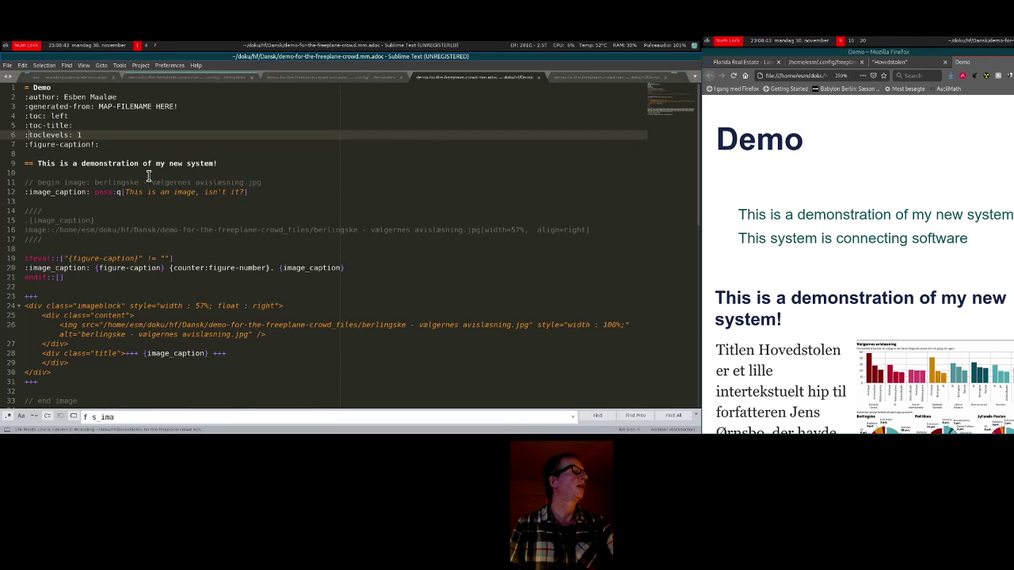
pyautogui.scroll(-8, 211, 350)
pyautogui.scroll(7, 201, 324)
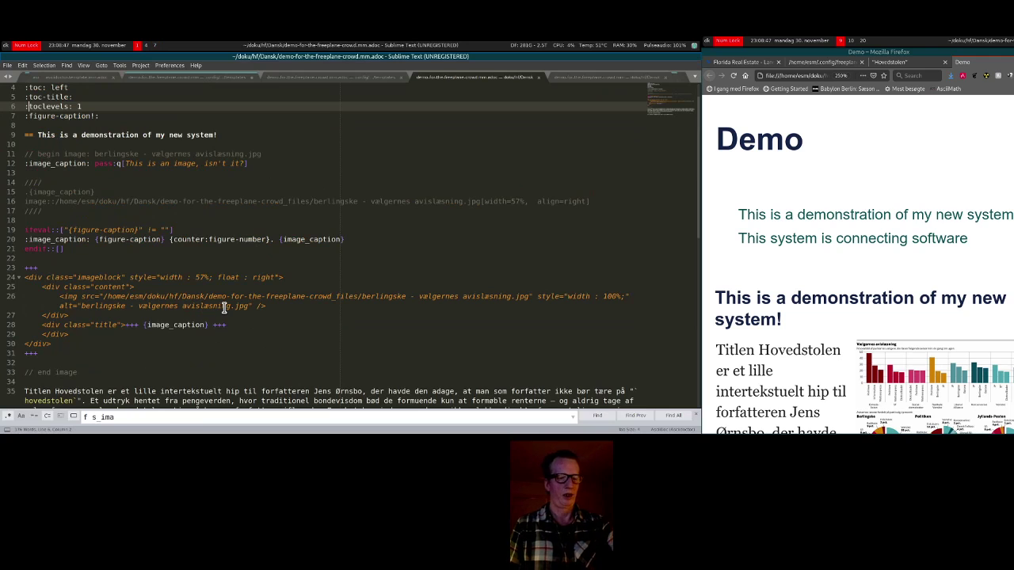
# Step: Return to Freeplane and correct "connectint" to "connecting" in the text node about Freeplane and AsciiDoctor
pyautogui.press('super+7')
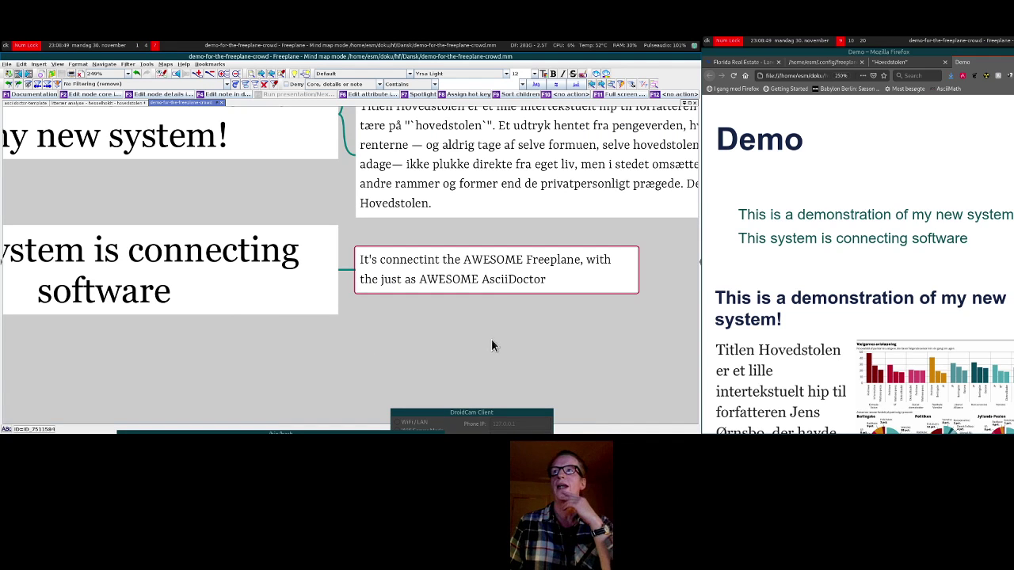
pyautogui.doubleClick(504, 275)
pyautogui.click(429, 254)
pyautogui.press('Right')
pyautogui.hotkey('shift', 'Right')
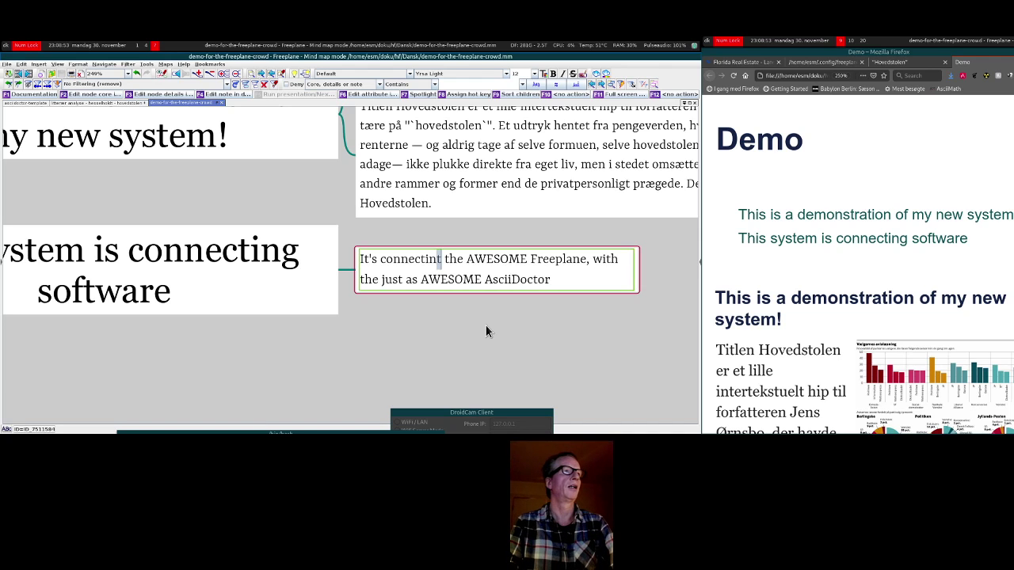
pyautogui.write('g')
pyautogui.press('Return')
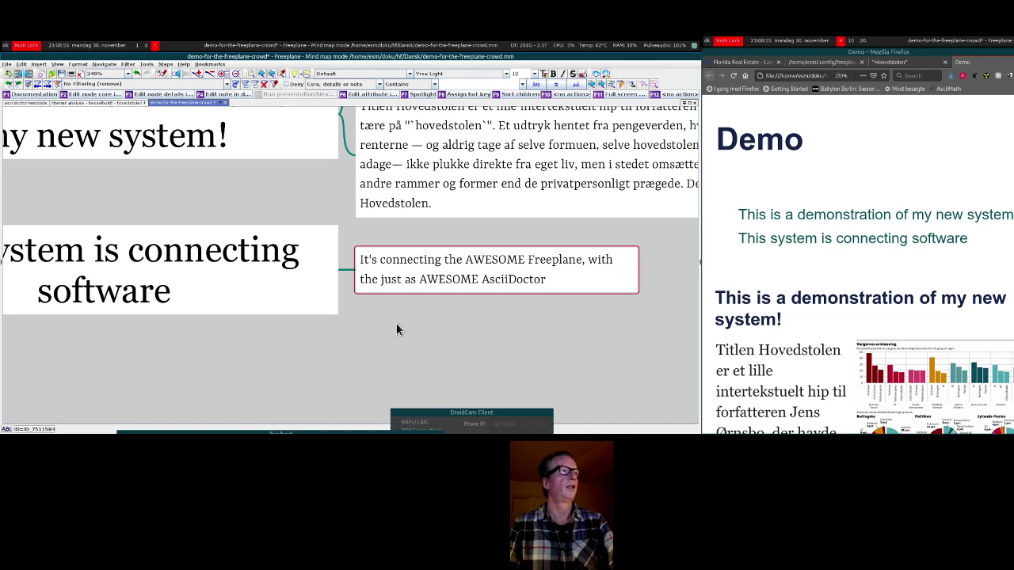
# Step: Zoom out the Firefox preview until the table of contents and both sections of the Demo page fit in view
pyautogui.scroll(-3, 912, 247)
pyautogui.hotkey('ctrl', '-')
pyautogui.hotkey('ctrl', '-')
pyautogui.scroll(8, 914, 244)
pyautogui.hotkey('ctrl', '-')
pyautogui.hotkey('ctrl', '-')
pyautogui.hotkey('ctrl', '-')
pyautogui.hotkey('ctrl', '-')
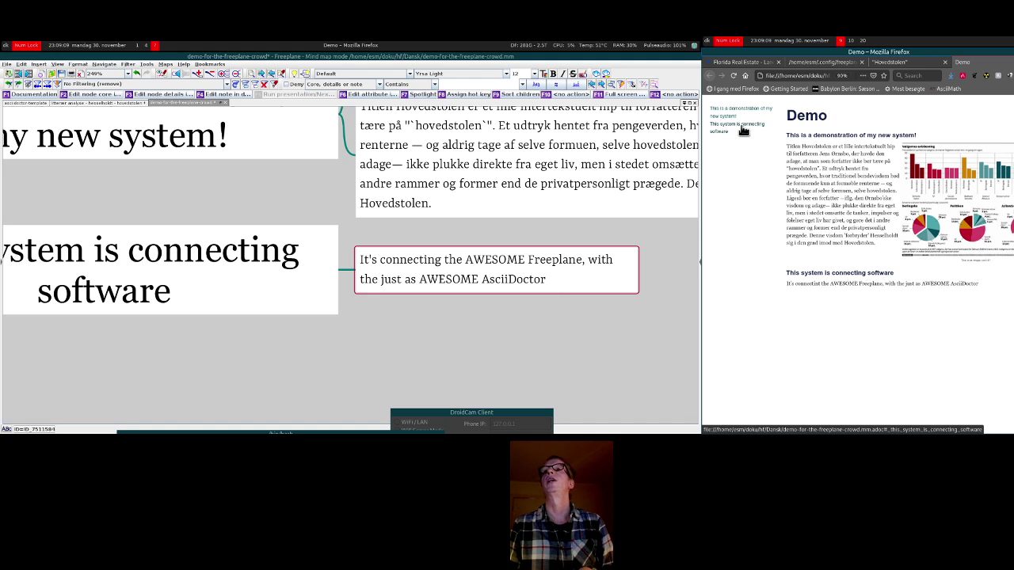
# Step: Back in Freeplane, paste a copy of the "This system is connecting software" branch as a child of that same heading
pyautogui.moveTo(491, 351); pyautogui.dragTo(654, 339)
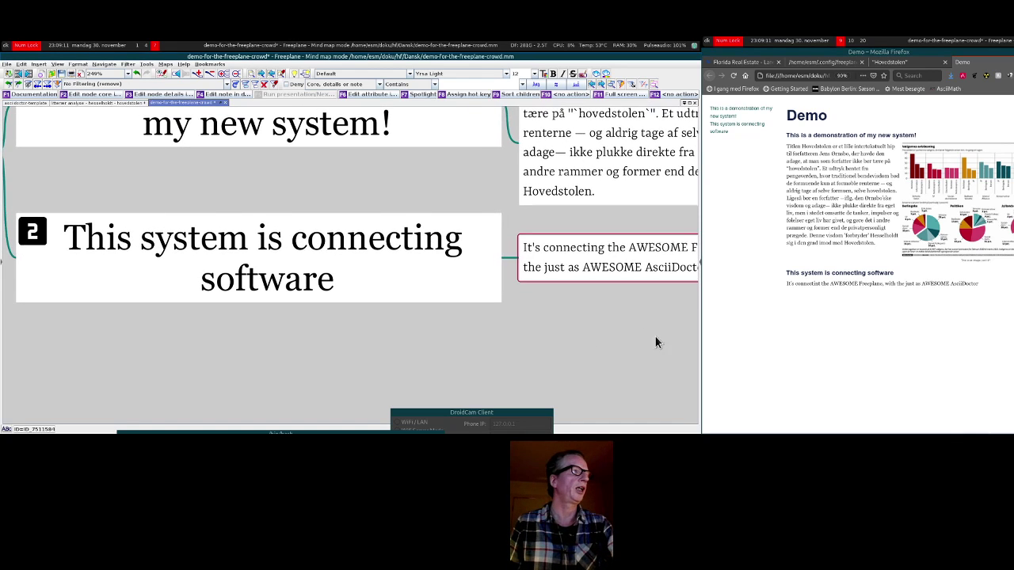
pyautogui.scroll(-5, 364, 325)
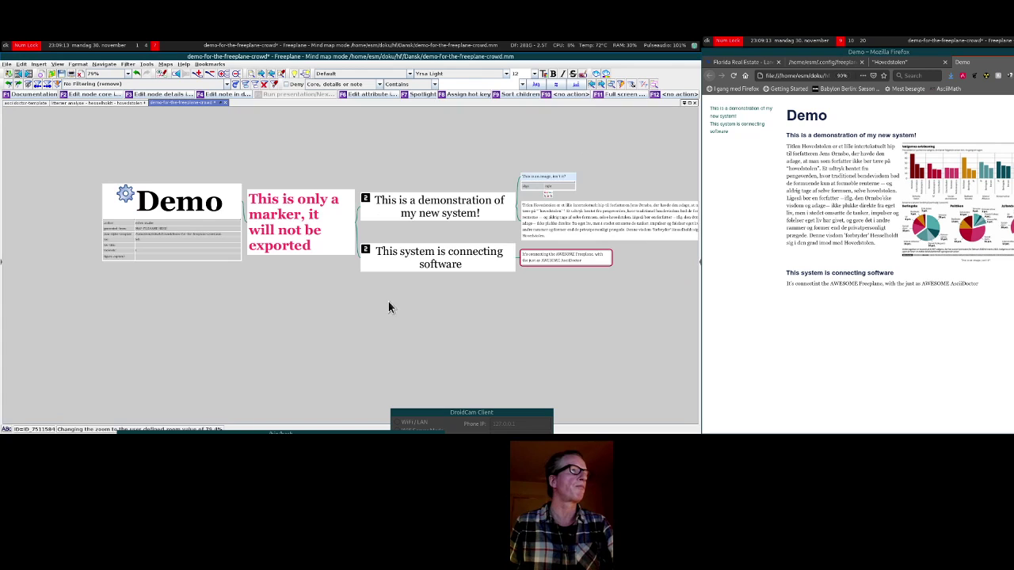
pyautogui.click(271, 256)
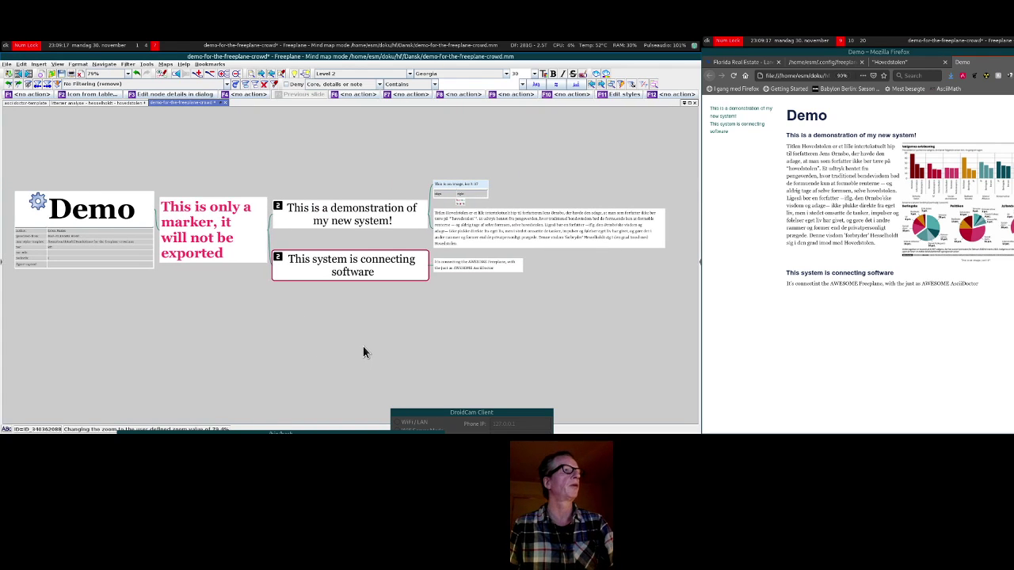
pyautogui.hotkey('ctrl', 'v')
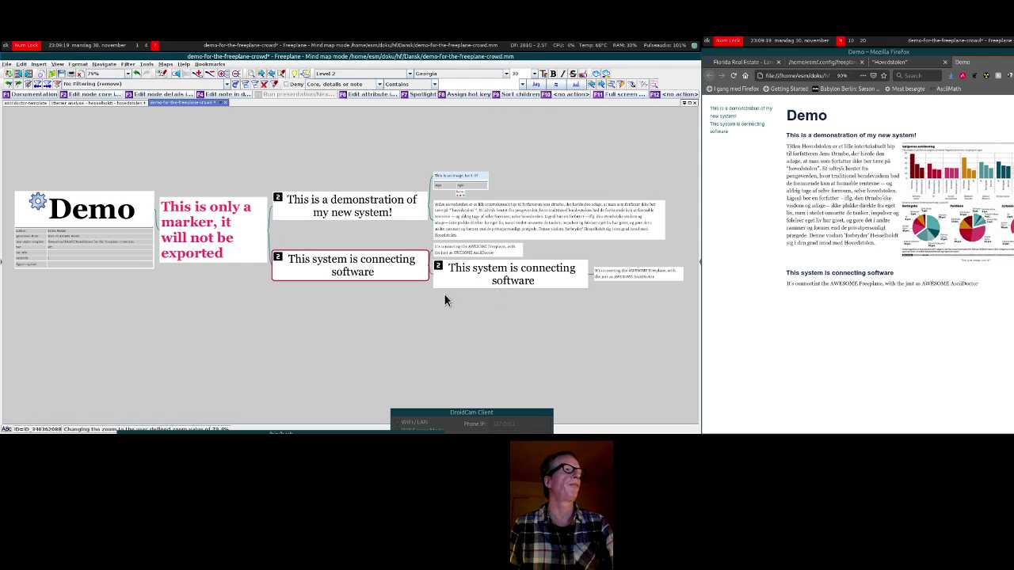
# Step: Apply the Level-X style to both second-level headings and to the nested "This system is connecting software" heading
pyautogui.click(491, 277)
pyautogui.click(208, 273)
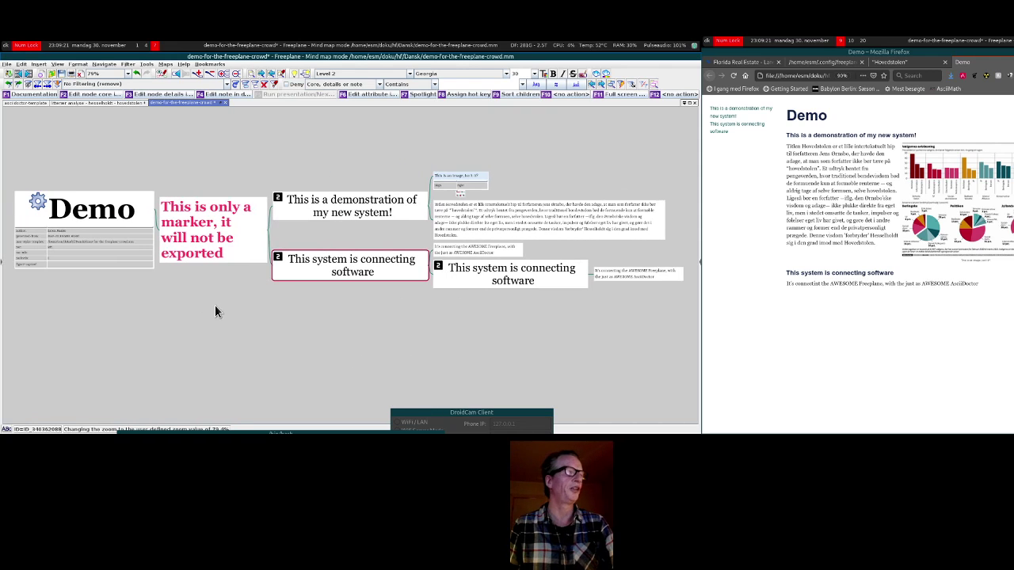
pyautogui.hotkey('ctrl', 'b')
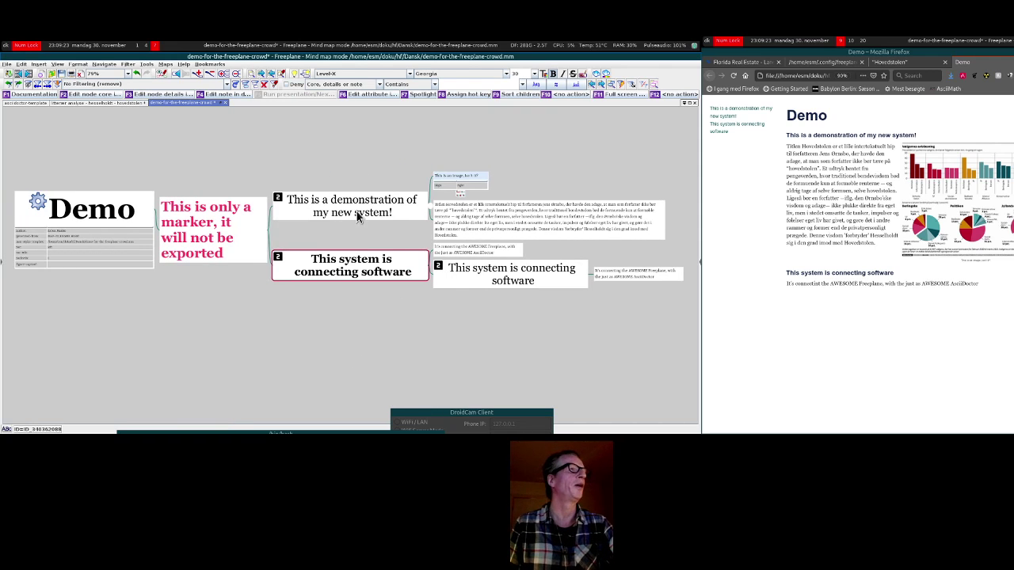
pyautogui.click(357, 212)
pyautogui.hotkey('ctrl', 'b')
pyautogui.click(491, 334)
pyautogui.hotkey('ctrl', 'b')
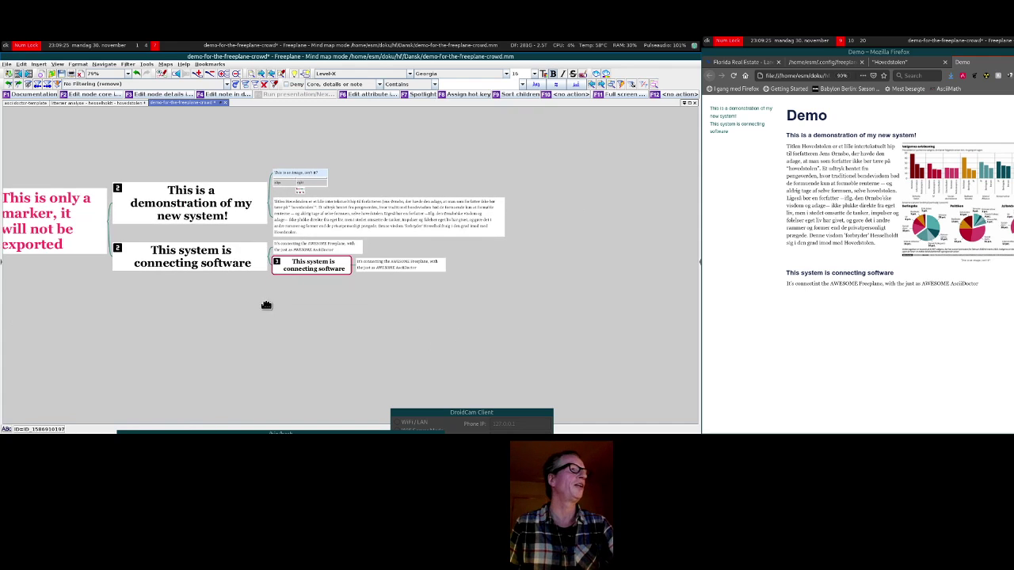
pyautogui.moveTo(267, 309); pyautogui.dragTo(384, 320)
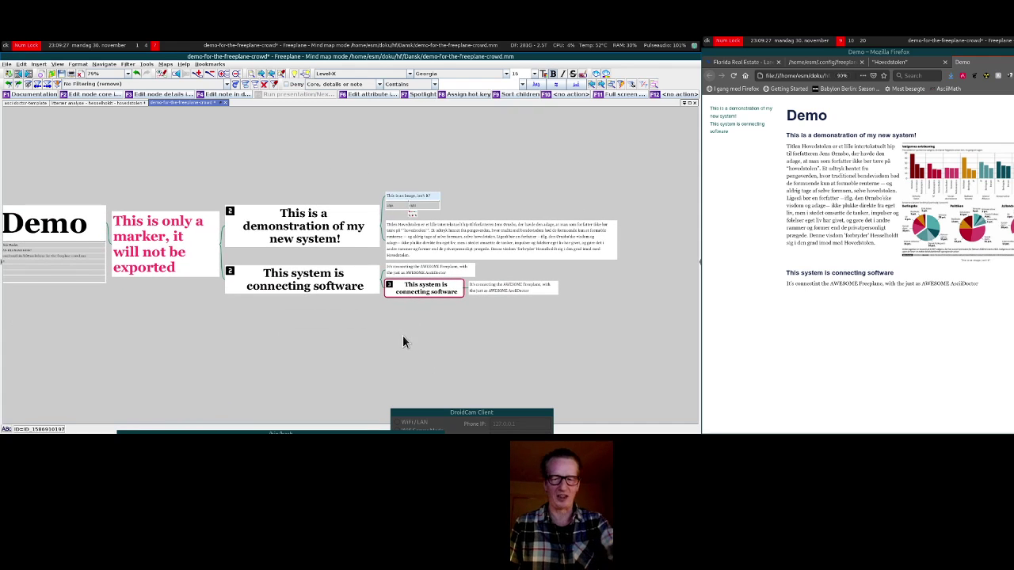
# Step: Replace the nested heading with copies of the restyled "This system is connecting software" branch, each inside the previous one, down to level 5
pyautogui.press('Delete')
pyautogui.moveTo(276, 327); pyautogui.dragTo(368, 344)
pyautogui.click(312, 282)
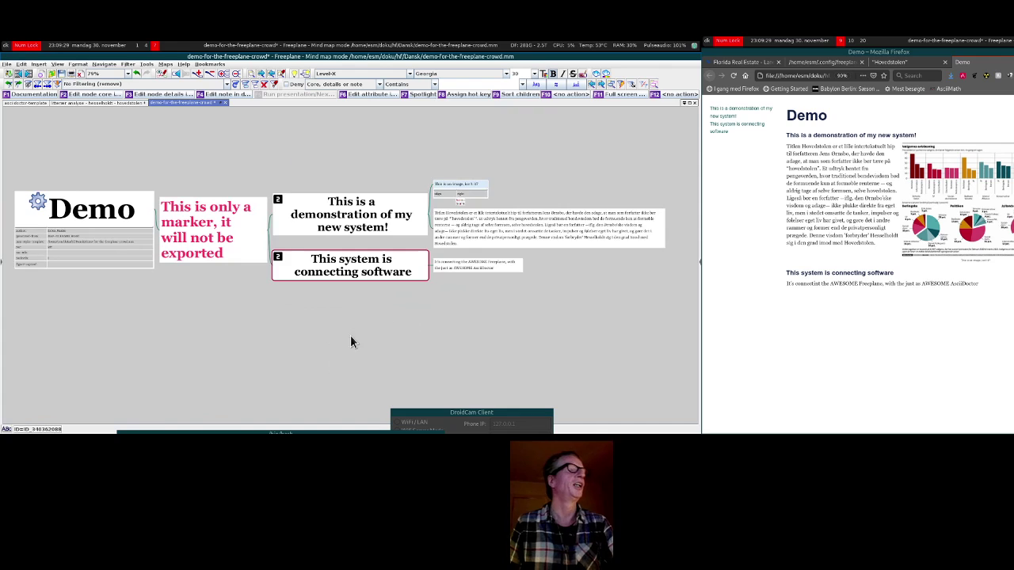
pyautogui.hotkey('ctrl', 'z')
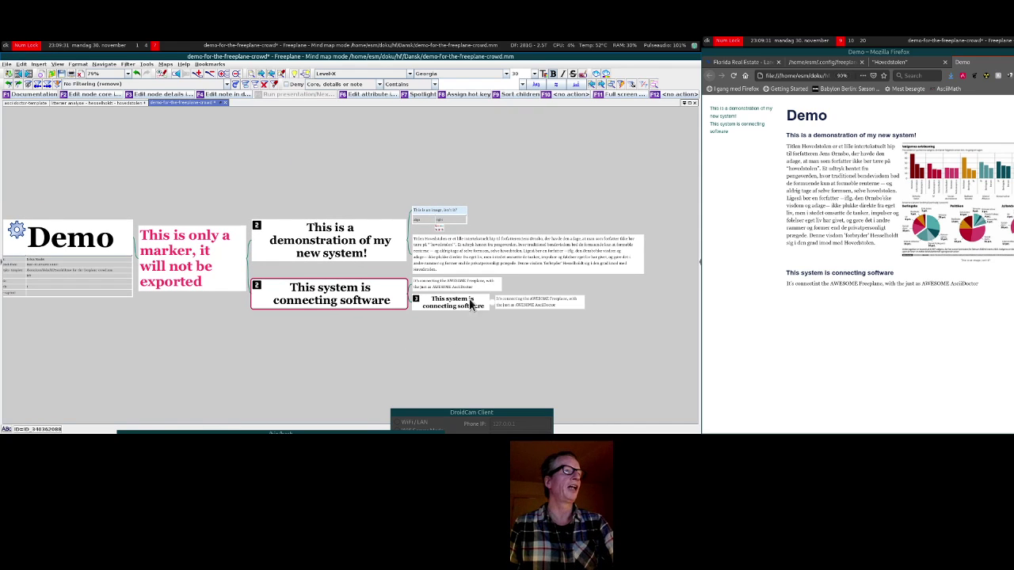
pyautogui.click(449, 306)
pyautogui.hotkey('ctrl', 'v')
pyautogui.click(414, 277)
pyautogui.hotkey('ctrl', 'v')
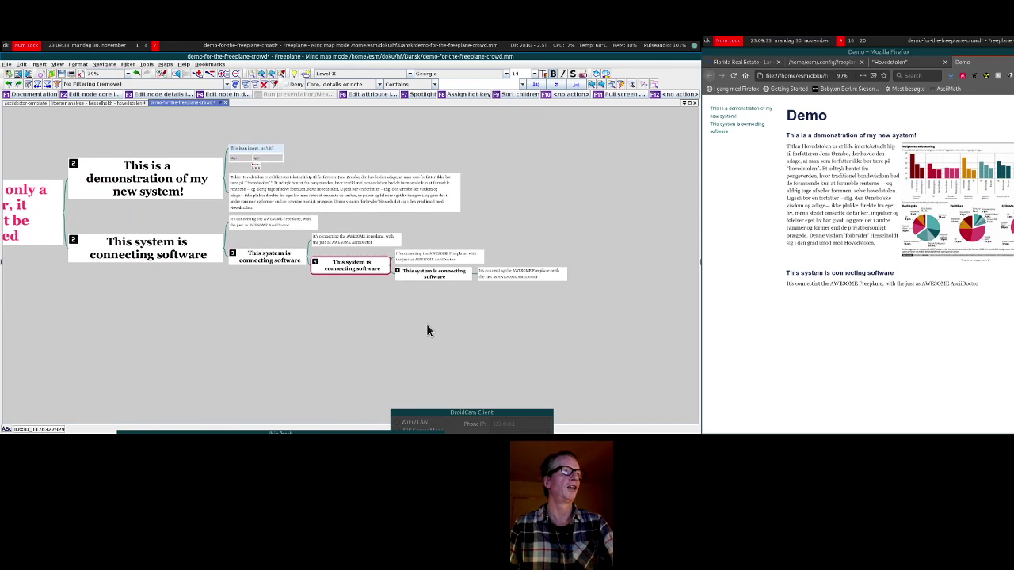
# Step: Look over the nested headings from level 2 to level 5 and save the map to export it again
pyautogui.scroll(4, 358, 316)
pyautogui.moveTo(76, 307); pyautogui.dragTo(392, 345)
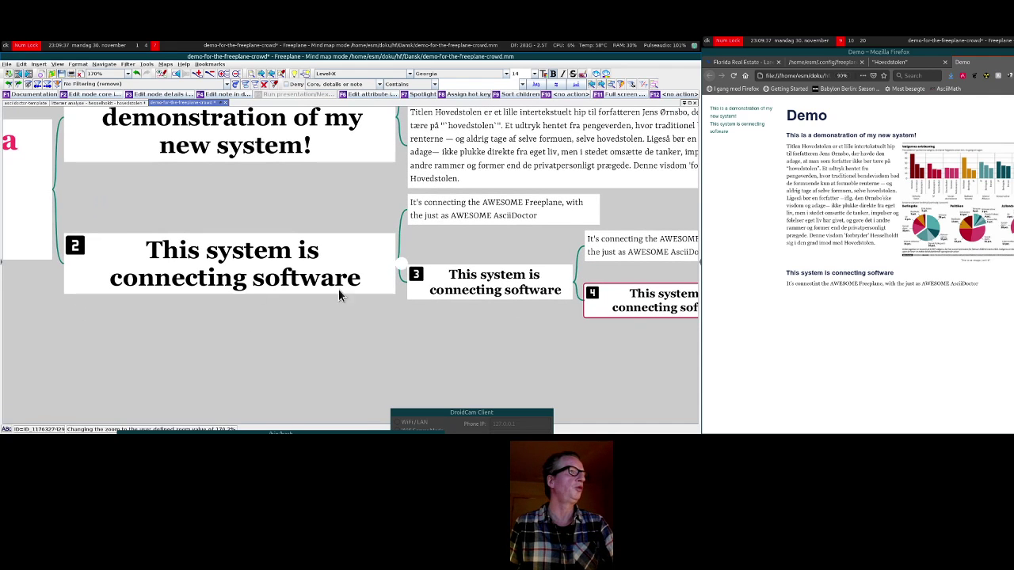
pyautogui.moveTo(570, 380); pyautogui.dragTo(150, 340)
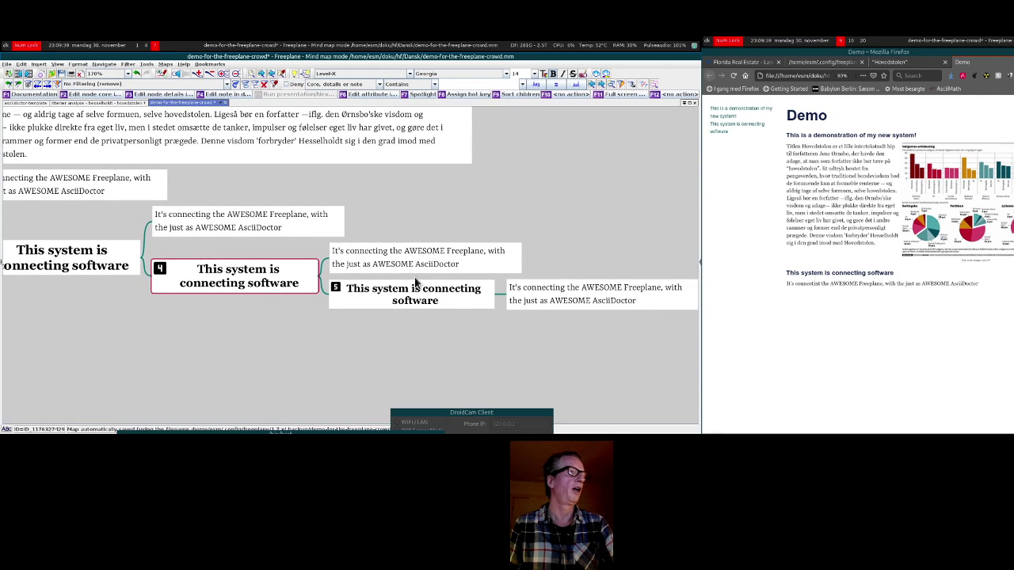
pyautogui.moveTo(416, 357); pyautogui.dragTo(299, 321)
pyautogui.hotkey('ctrl', 's')
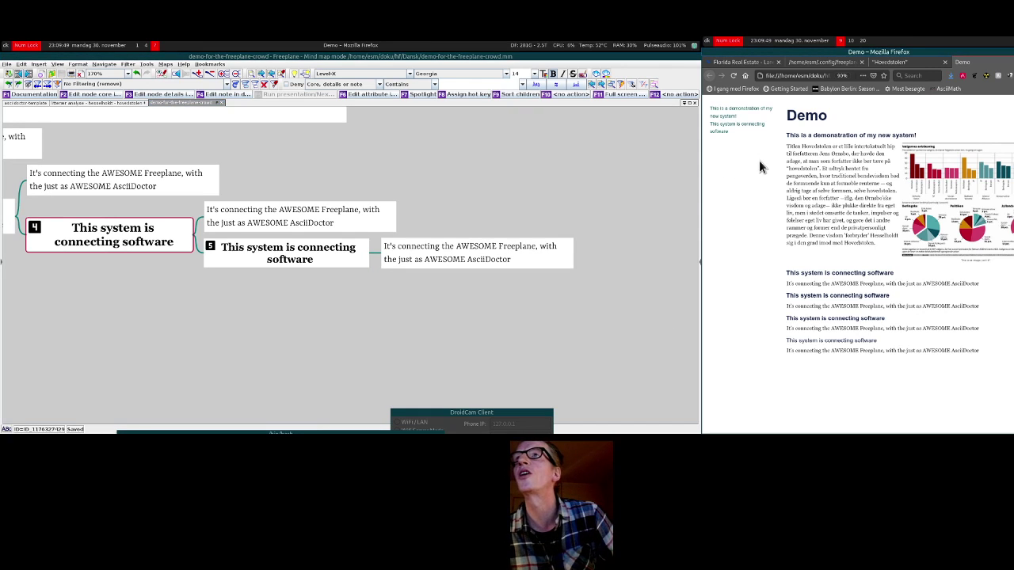
# Step: Set the Demo root node's :toclevels: attribute to 5 and save the map
pyautogui.moveTo(168, 310)
pyautogui.mouseDown()
pyautogui.moveTo(667, 237)
pyautogui.moveTo(586, 367)
pyautogui.moveTo(606, 372)
pyautogui.mouseUp()
pyautogui.moveTo(165, 287)
pyautogui.mouseDown()
pyautogui.moveTo(286, 330)
pyautogui.moveTo(554, 380)
pyautogui.moveTo(448, 365)
pyautogui.mouseUp()
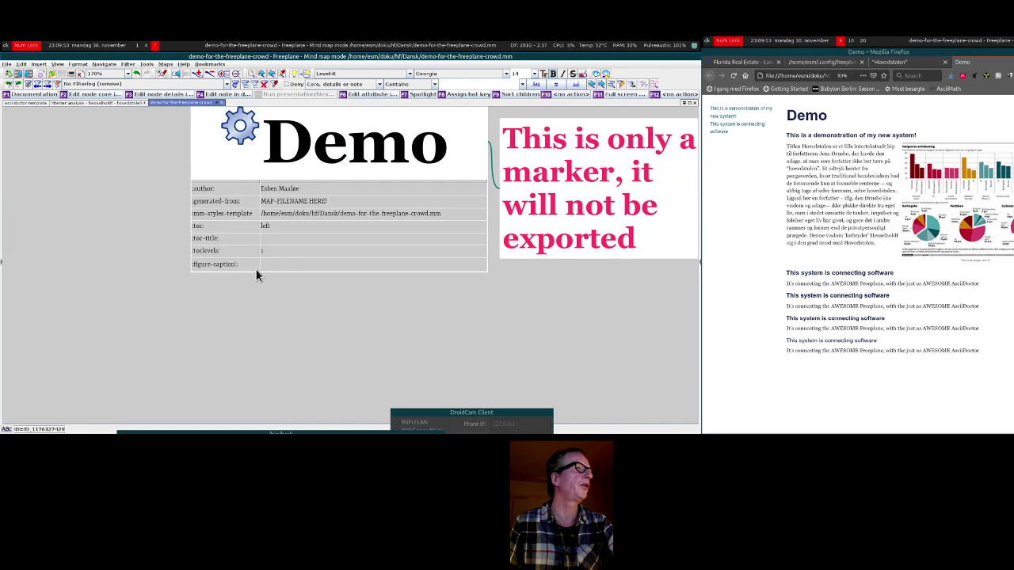
pyautogui.click(278, 245)
pyautogui.click(276, 254)
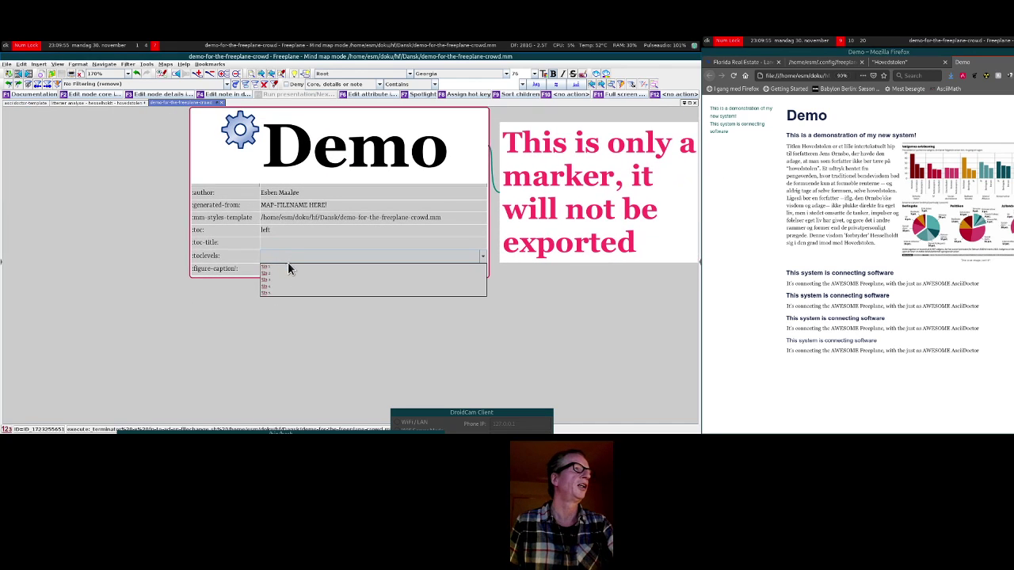
pyautogui.click(279, 291)
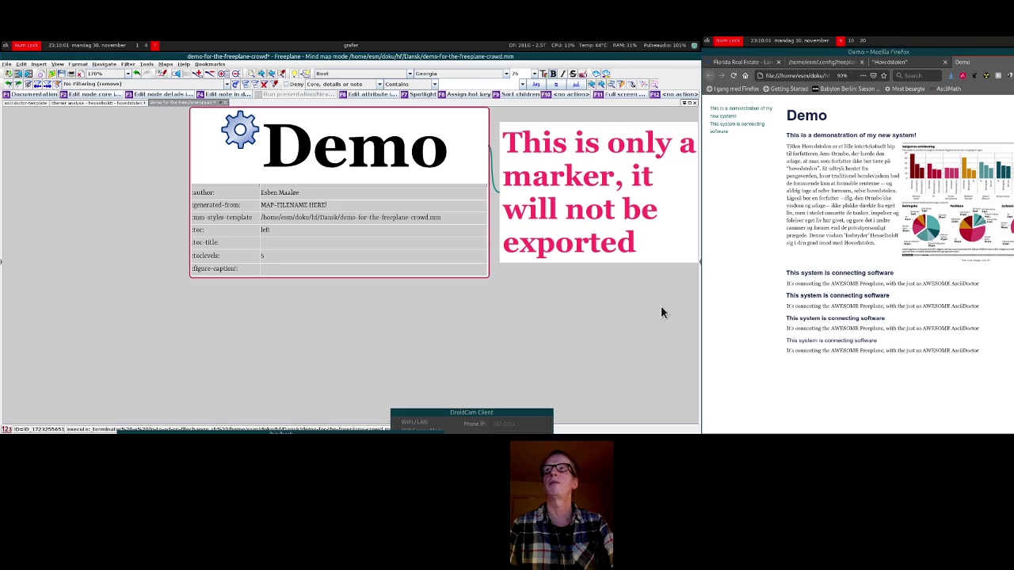
pyautogui.hotkey('ctrl', 's')
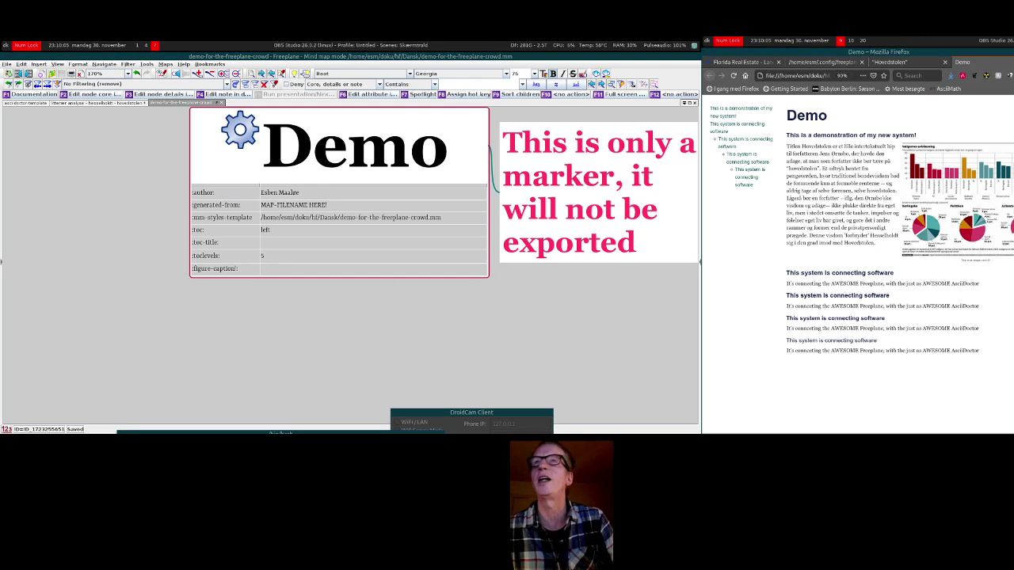
# Step: Delete the level 4 "This system is connecting software" branch with its nested headings and save the map
pyautogui.moveTo(590, 298); pyautogui.dragTo(66, 301)
pyautogui.moveTo(380, 332); pyautogui.dragTo(224, 301)
pyautogui.moveTo(423, 336); pyautogui.dragTo(581, 340)
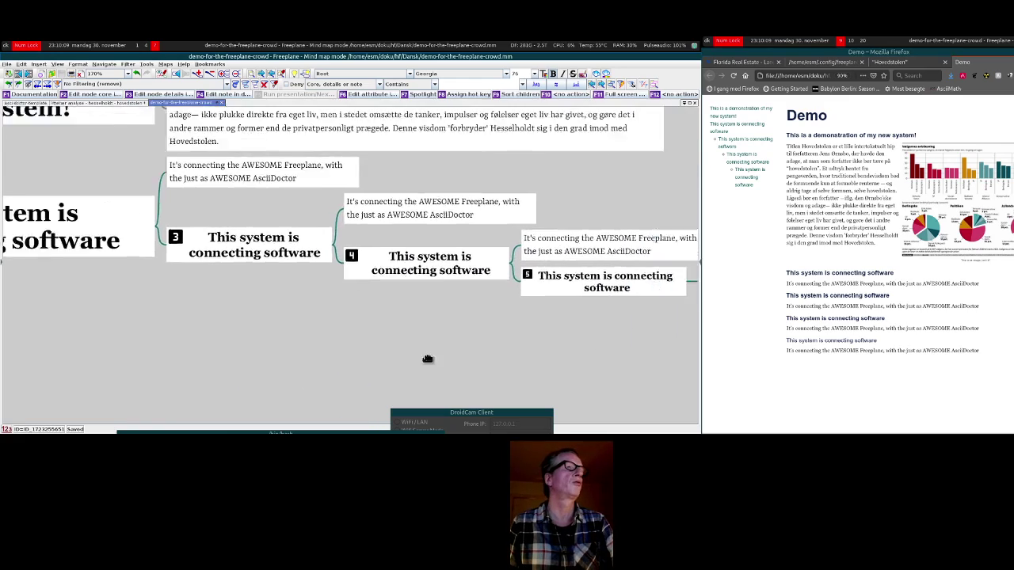
pyautogui.click(483, 305)
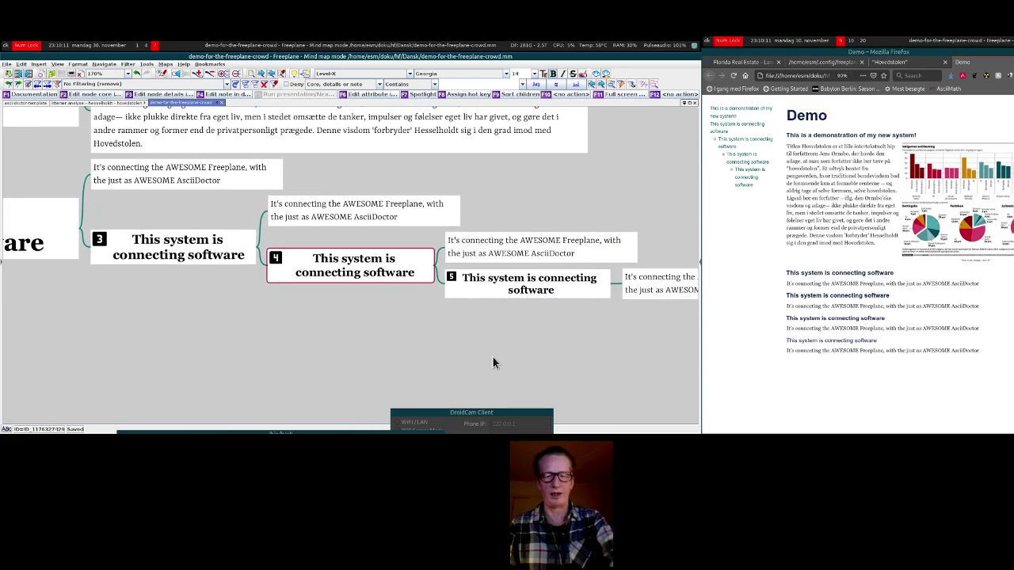
pyautogui.press('Delete')
pyautogui.hotkey('ctrl', 's')
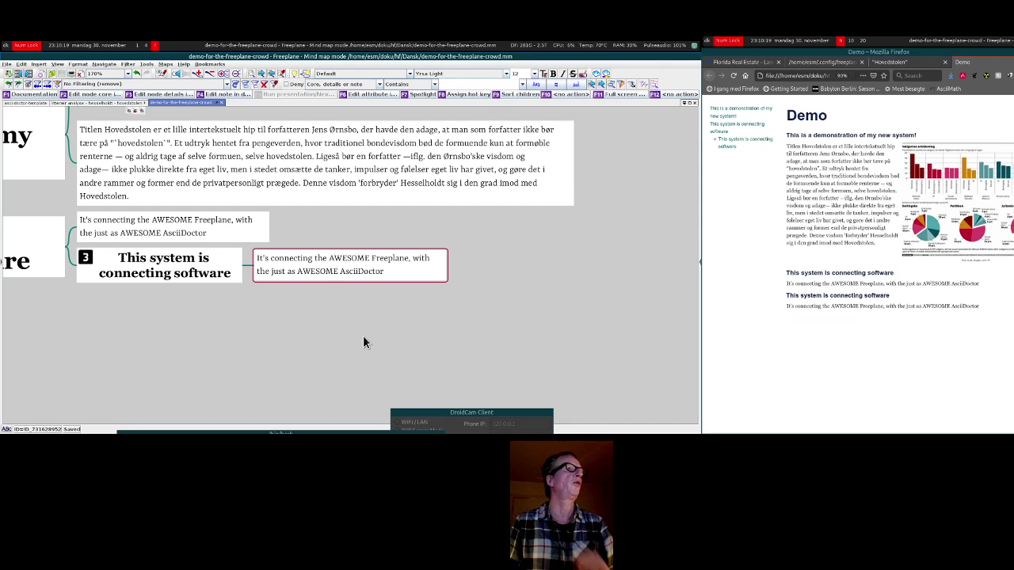
# Step: Add two text nodes under the level 3 heading: "I just looooooooooooooove Freeplane" and "And i just looooooooooove Asciidoctor"
pyautogui.press('Return')
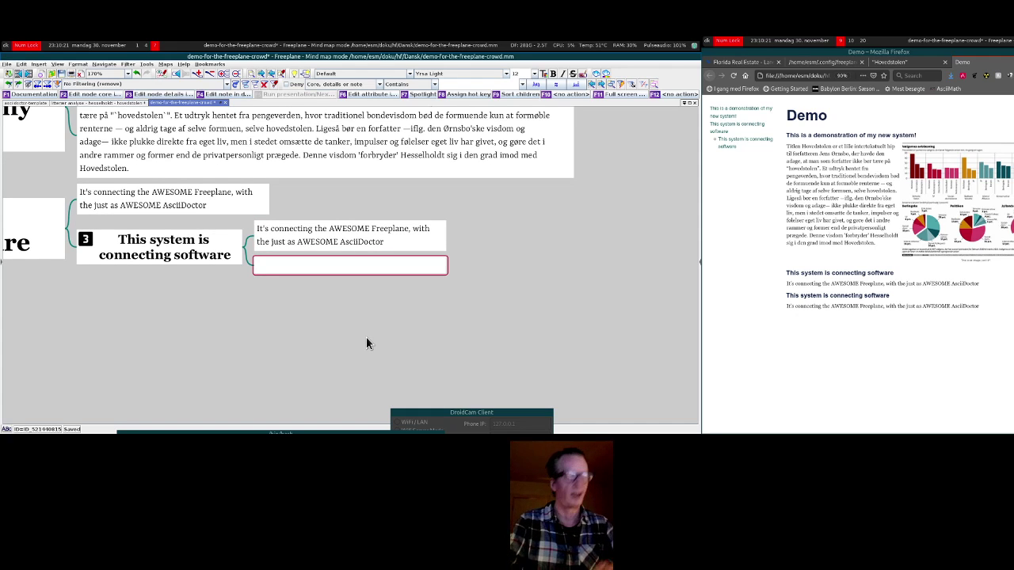
pyautogui.write('I just loooooooooooooooooove Freeplane')
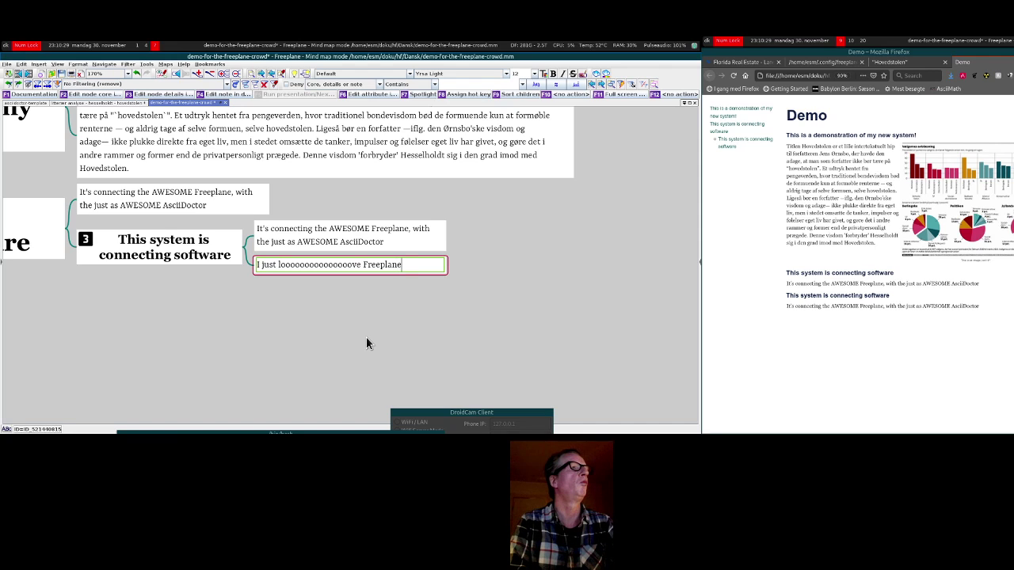
pyautogui.press('Return')
pyautogui.press('Return')
pyautogui.write('And i just L')
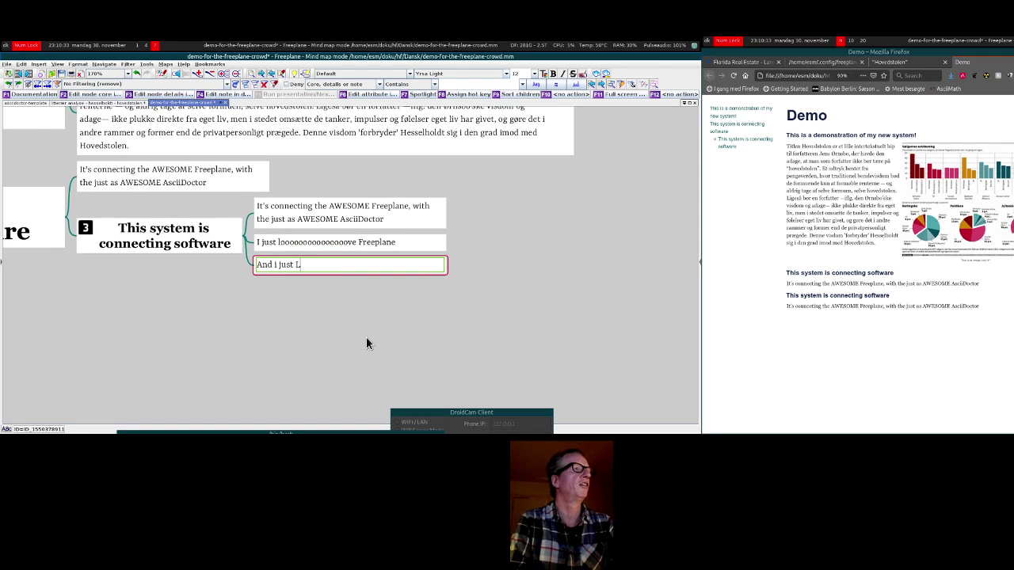
pyautogui.press('BackSpace')
pyautogui.write('looooooooooove Asciidoctor')
pyautogui.press('Return')
# Step: Join the two new text nodes into one node and save the map
pyautogui.hotkey('shift', 'Up')
pyautogui.hotkey('ctrl', 'j')
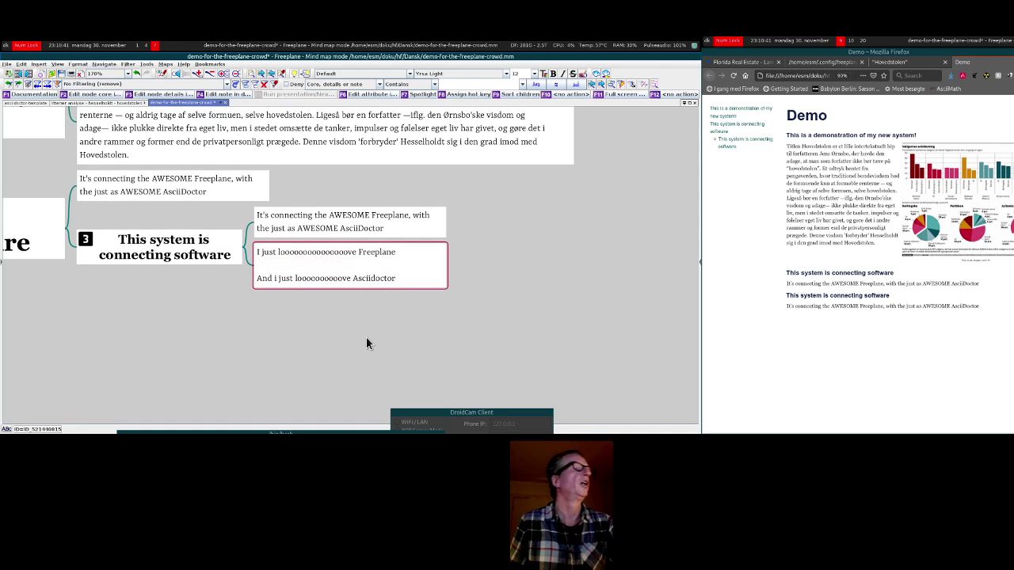
pyautogui.hotkey('ctrl', 's')
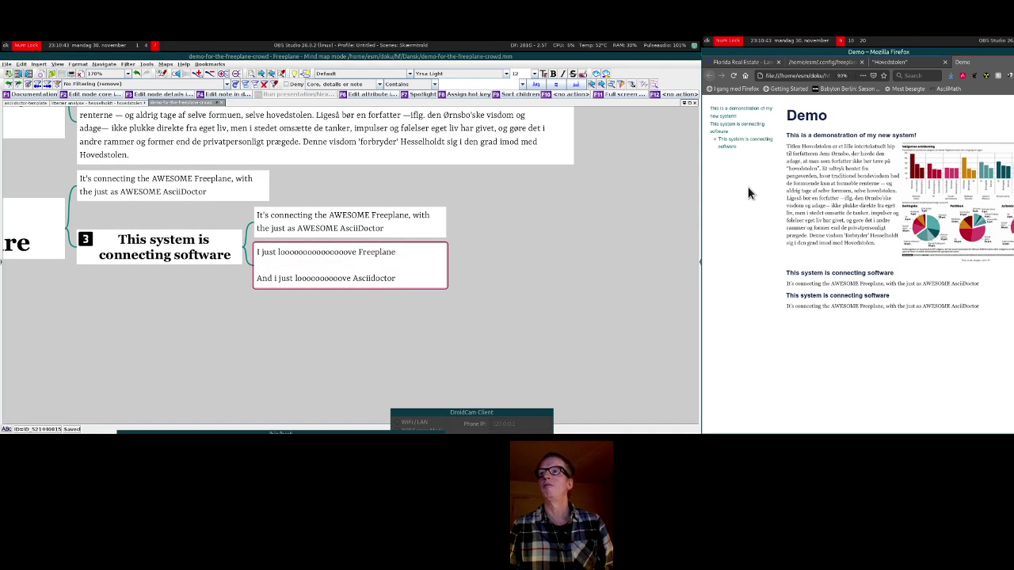
# Step: Switch to the Firefox preview, enlarge the page and highlight the two new paragraphs about Freeplane and Asciidoctor at its end
pyautogui.click(798, 369)
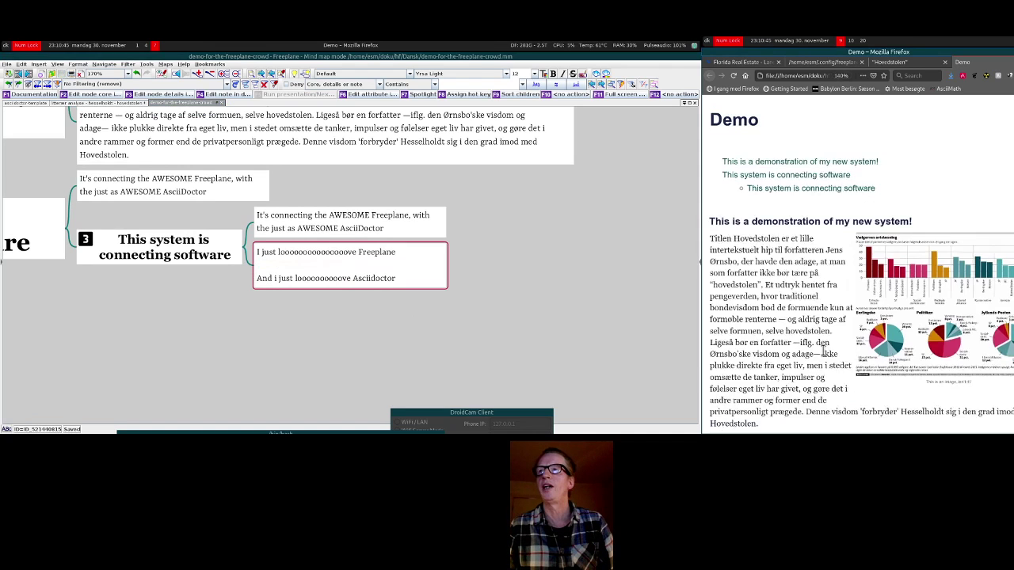
pyautogui.hotkey('ctrl', '+')
pyautogui.hotkey('ctrl', '+')
pyautogui.hotkey('ctrl', '+')
pyautogui.hotkey('ctrl', '+')
pyautogui.hotkey('ctrl', '+')
pyautogui.scroll(-5, 822, 353)
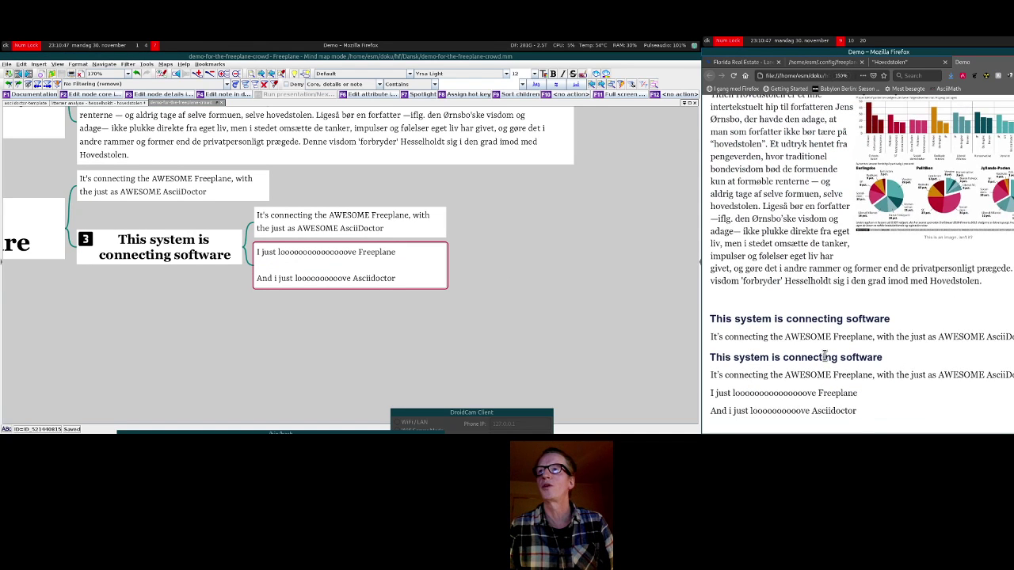
pyautogui.moveTo(875, 424); pyautogui.dragTo(709, 388)
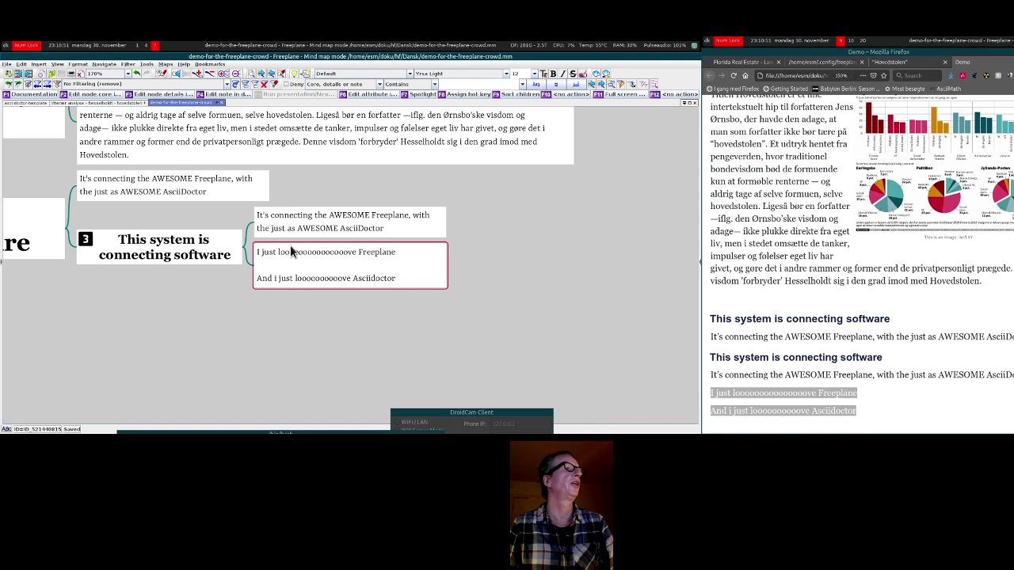
# Step: Back in Freeplane, apply the quote style to the joined text node
pyautogui.press('ctrl')
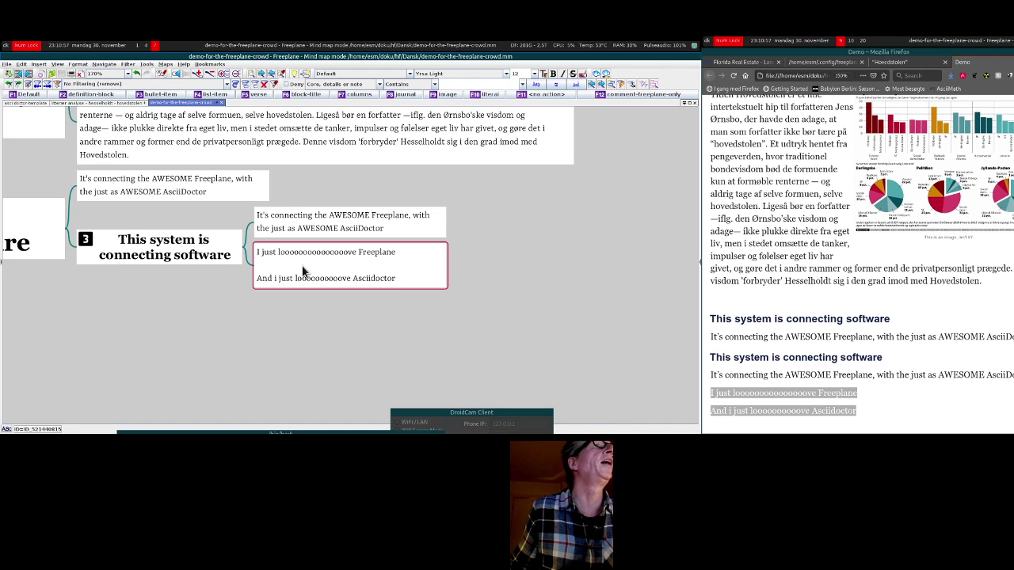
pyautogui.press('ctrl')
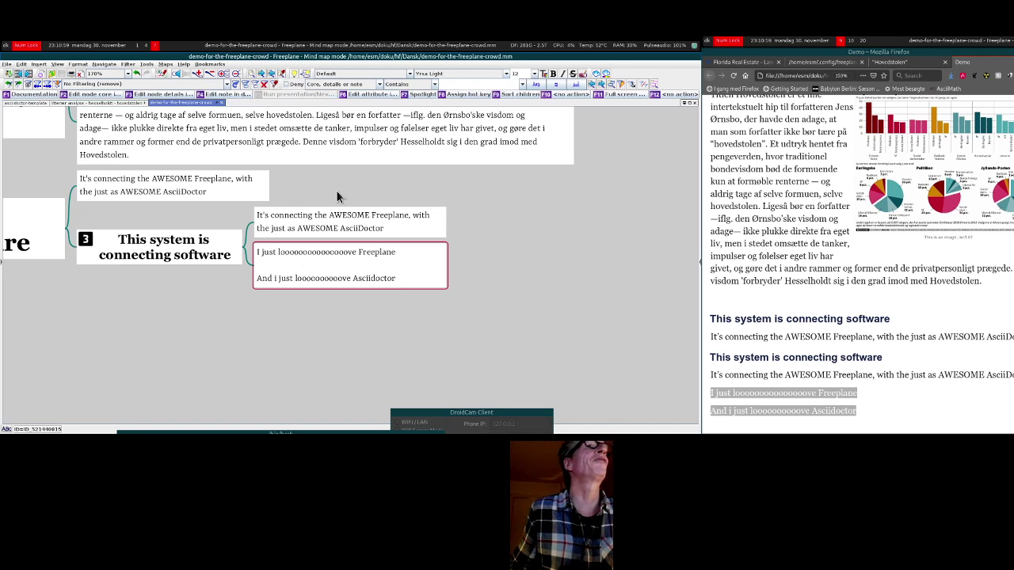
pyautogui.click(361, 71)
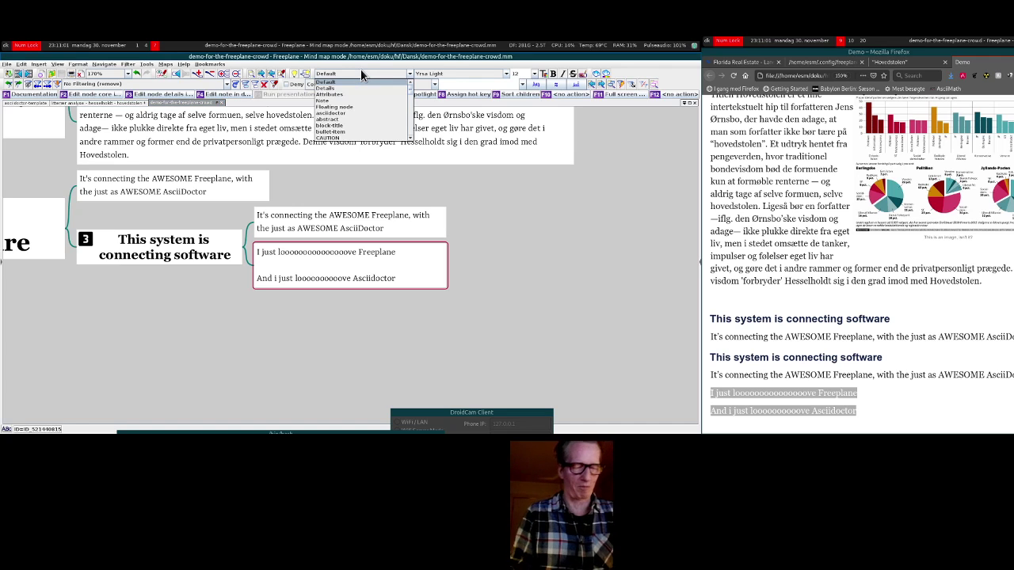
pyautogui.press('q')
pyautogui.press('Return')
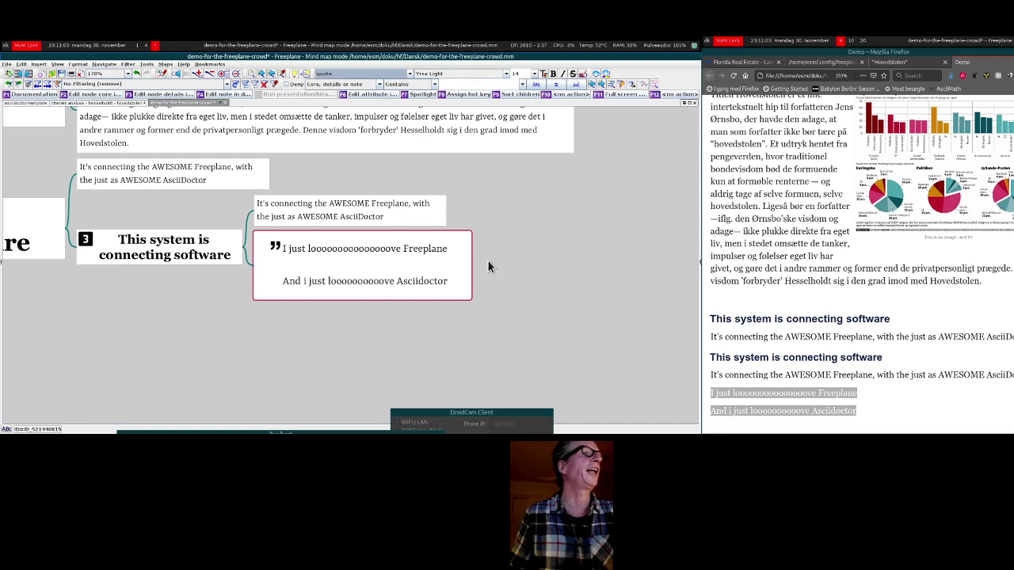
# Step: Clear the text selection in the Firefox preview and save the Freeplane map to export the quote block
pyautogui.press('super+Right')
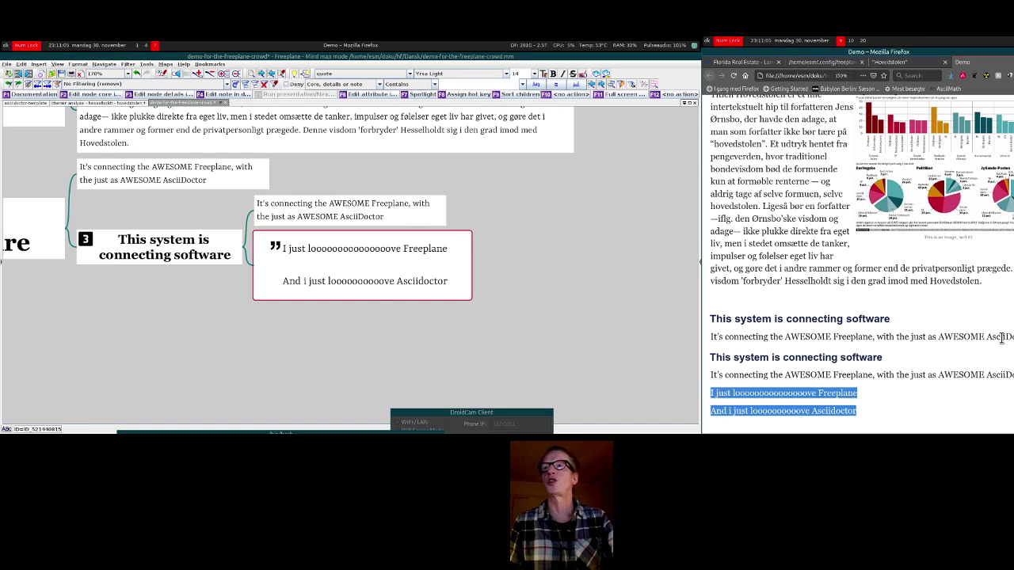
pyautogui.click(899, 401)
pyautogui.hotkey('ctrl', 's')
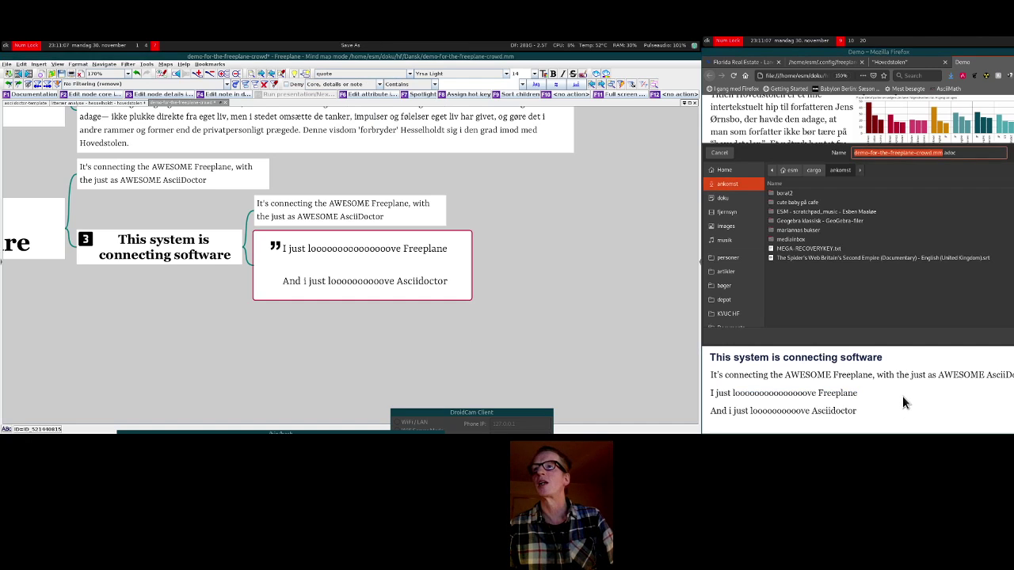
pyautogui.press('Escape')
pyautogui.hotkey('ctrl', 's')
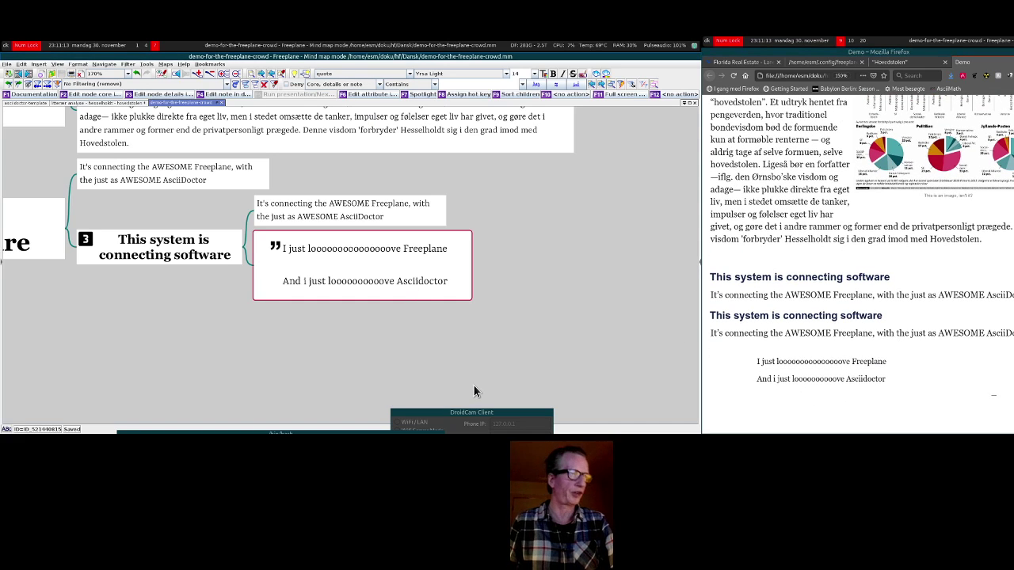
# Step: Add an attribute named citation-line-1 to the quote node
pyautogui.press('Tab')
pyautogui.press('Escape')
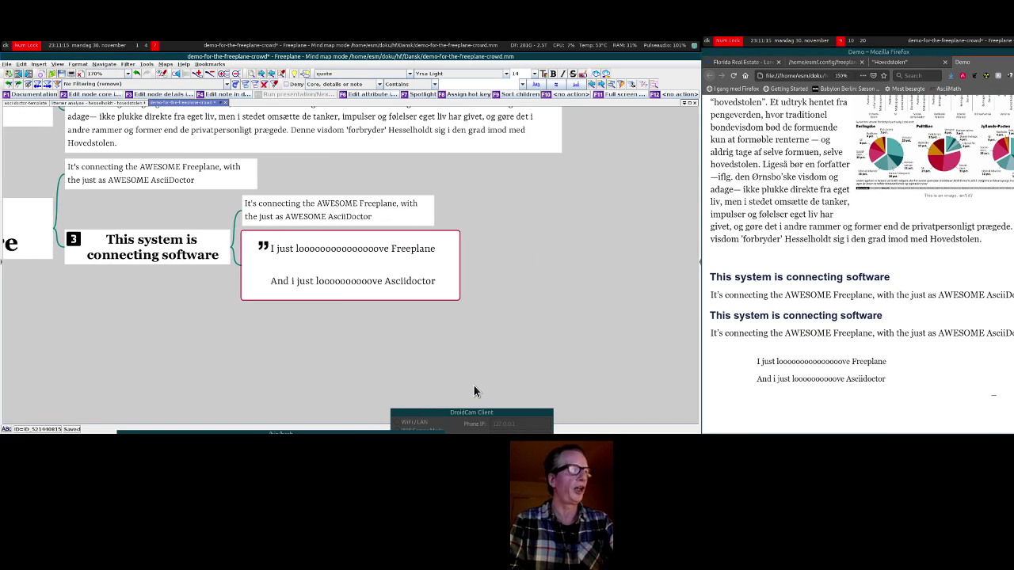
pyautogui.press('F6')
pyautogui.write('source')
pyautogui.press('Tab')
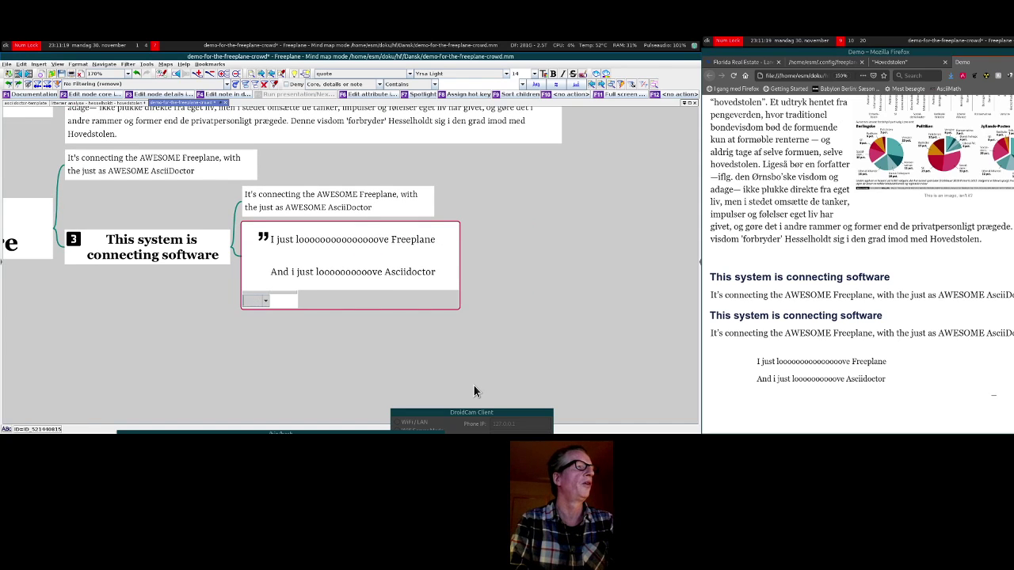
pyautogui.write('citatio')
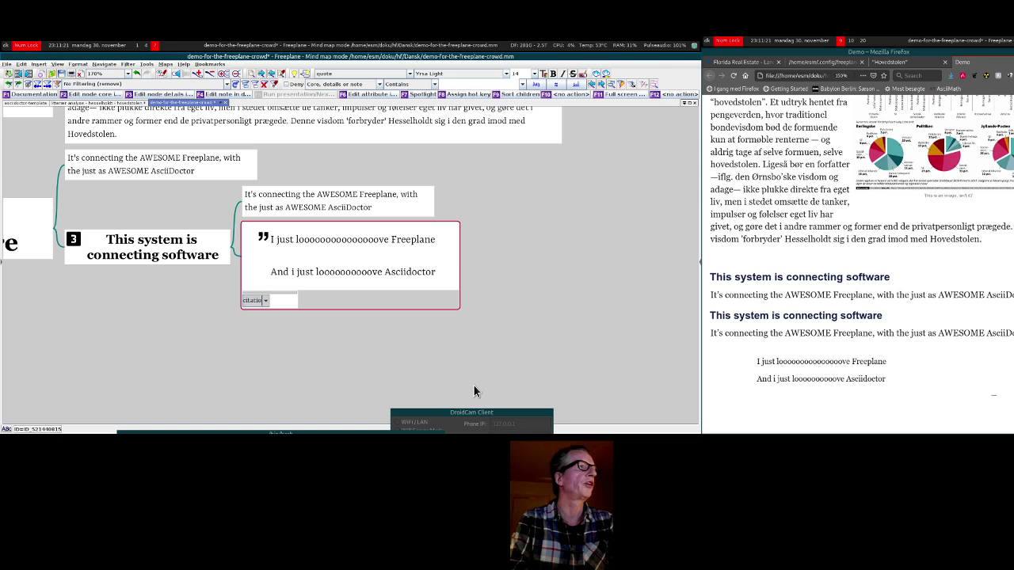
pyautogui.write('n-')
pyautogui.write('line')
pyautogui.write('-1')
pyautogui.press('Return')
# Step: Enter the quoted person's first name as the value of the citation-line-1 attribute
pyautogui.press('Tab')
pyautogui.write('Esben')
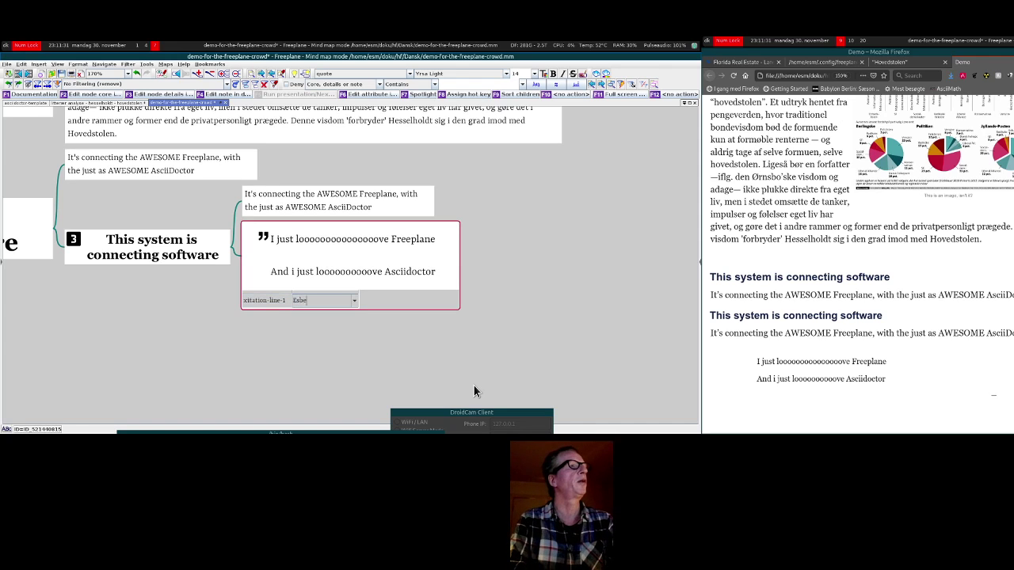
pyautogui.press('BackSpace')
pyautogui.press('BackSpace')
pyautogui.press('BackSpace')
pyautogui.press('BackSpace')
pyautogui.press('BackSpace')
pyautogui.write('Esbe')
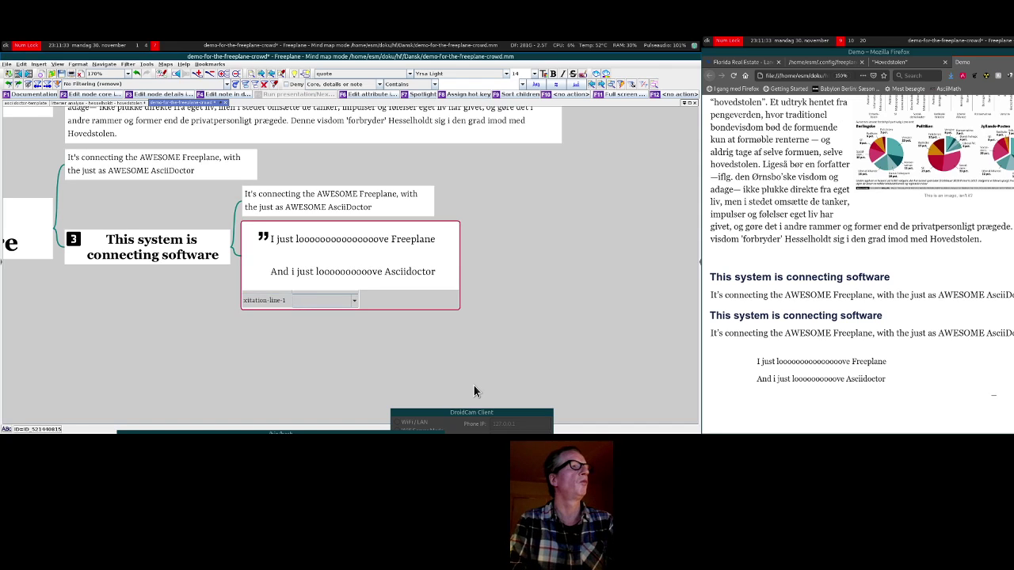
pyautogui.write('n')
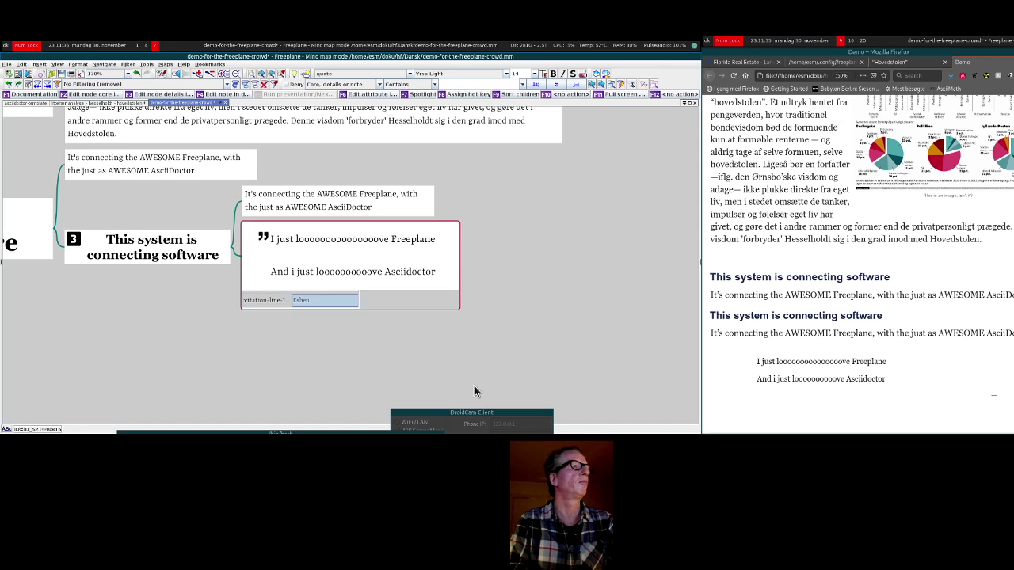
# Step: Add a second attribute, citation-line-2, with the value "on a not so rainy day" to the quote node
pyautogui.press('Return')
pyautogui.write('citation-line-2')
pyautogui.press('Return')
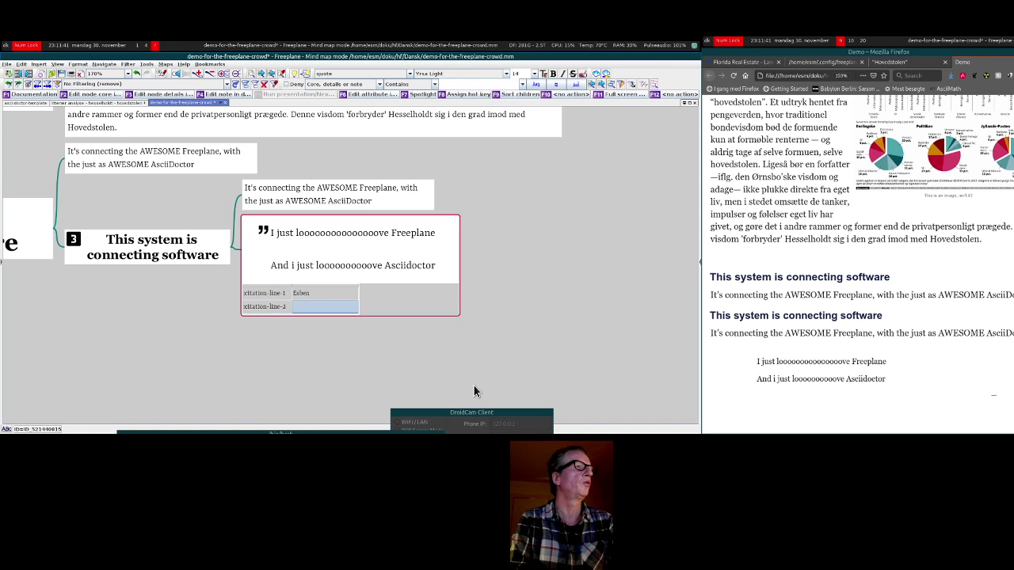
pyautogui.write('on a not so rainy day')
pyautogui.press('Return')
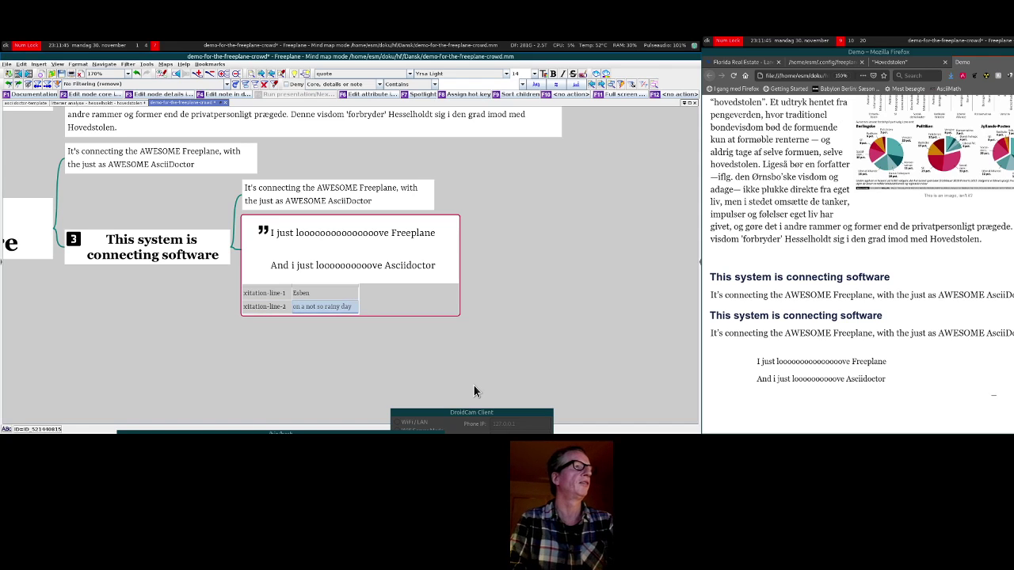
# Step: Widen the quote node's attribute columns to fit their contents and save the map
pyautogui.rightClick(263, 286)
pyautogui.click(275, 295)
pyautogui.click(345, 345)
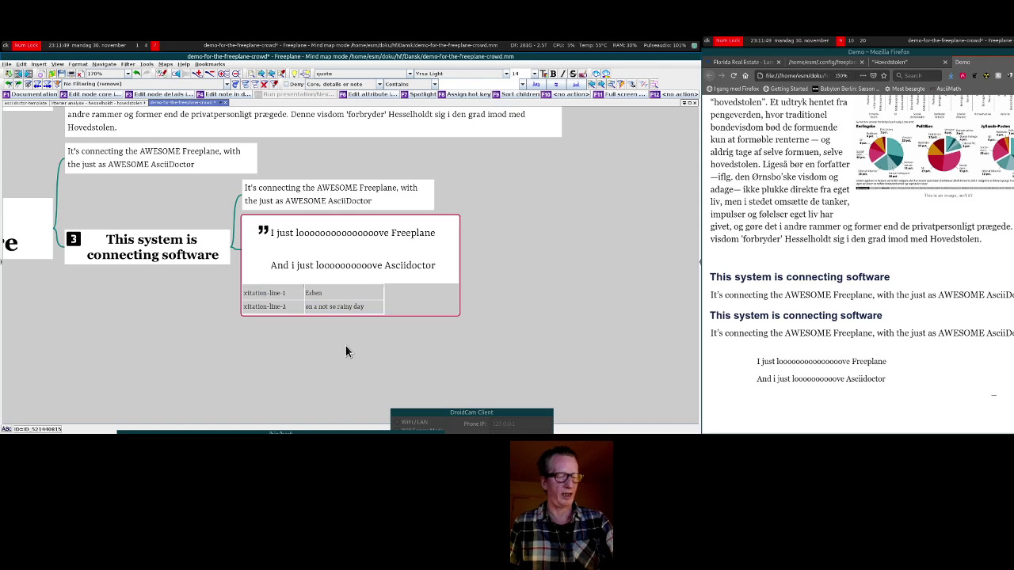
pyautogui.hotkey('ctrl', 's')
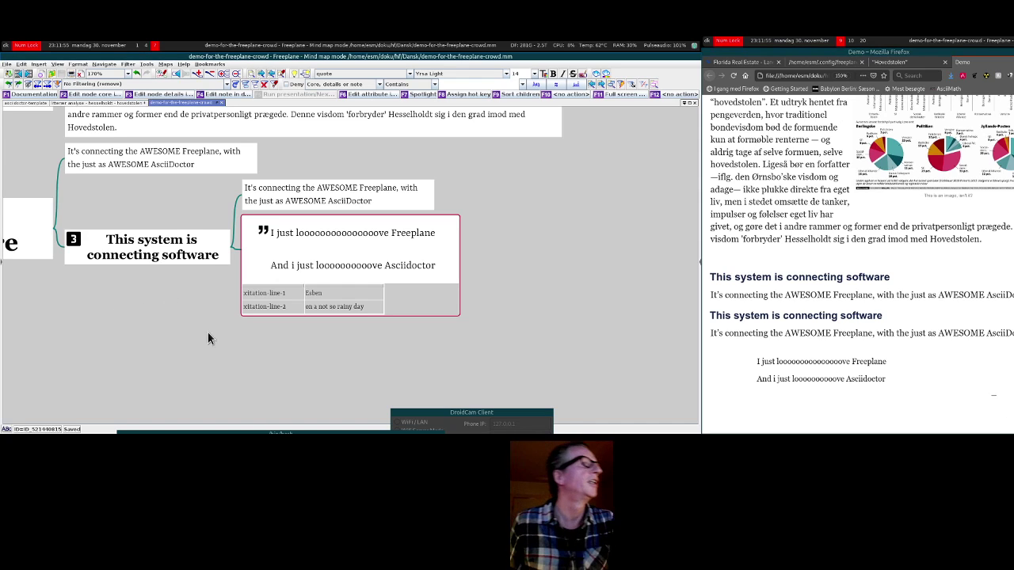
# Step: Change the two attribute names of the quote node to the existing names citation-1 and citation-2
pyautogui.doubleClick(290, 295)
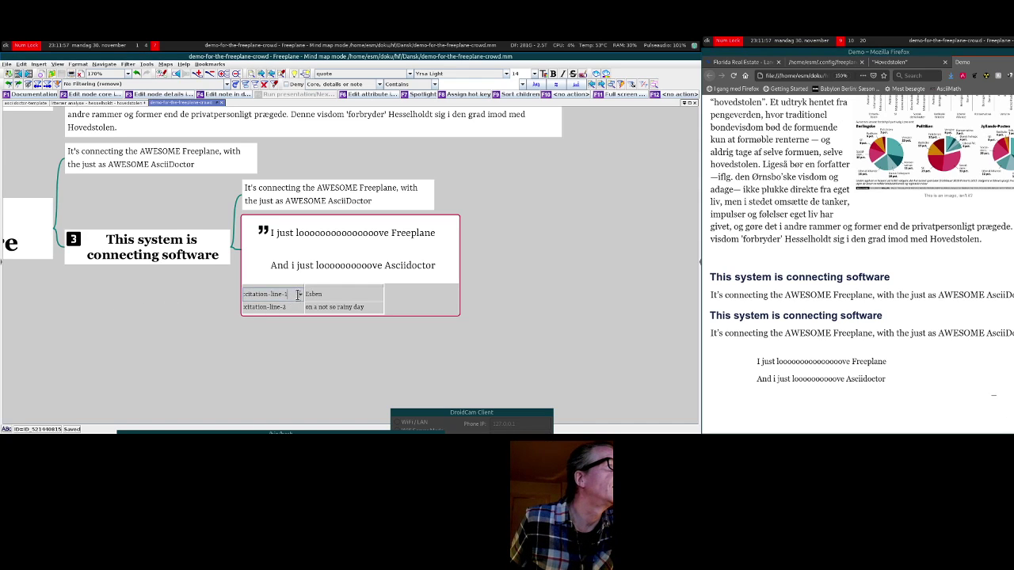
pyautogui.click(299, 295)
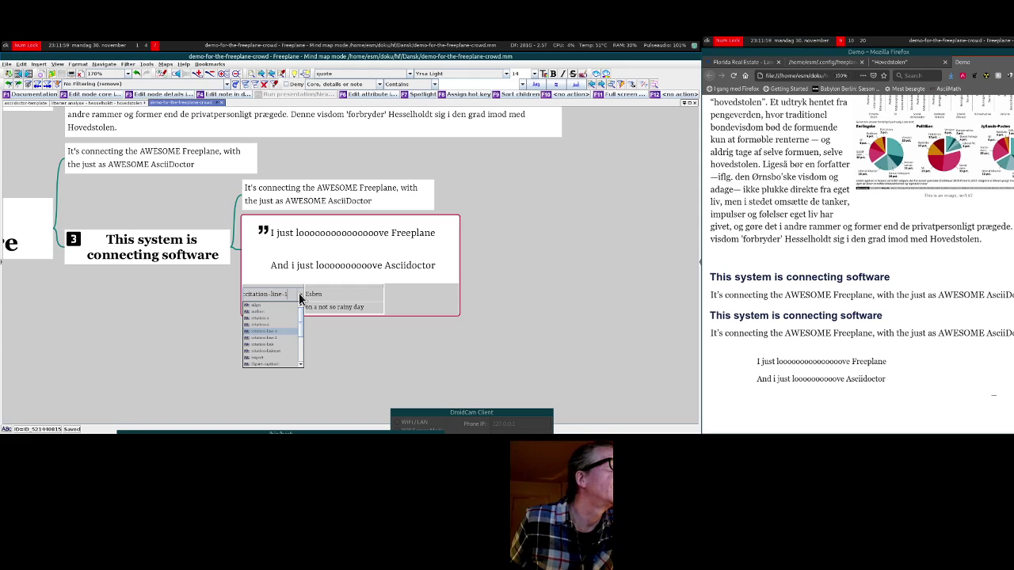
pyautogui.click(276, 317)
pyautogui.doubleClick(296, 307)
pyautogui.click(301, 306)
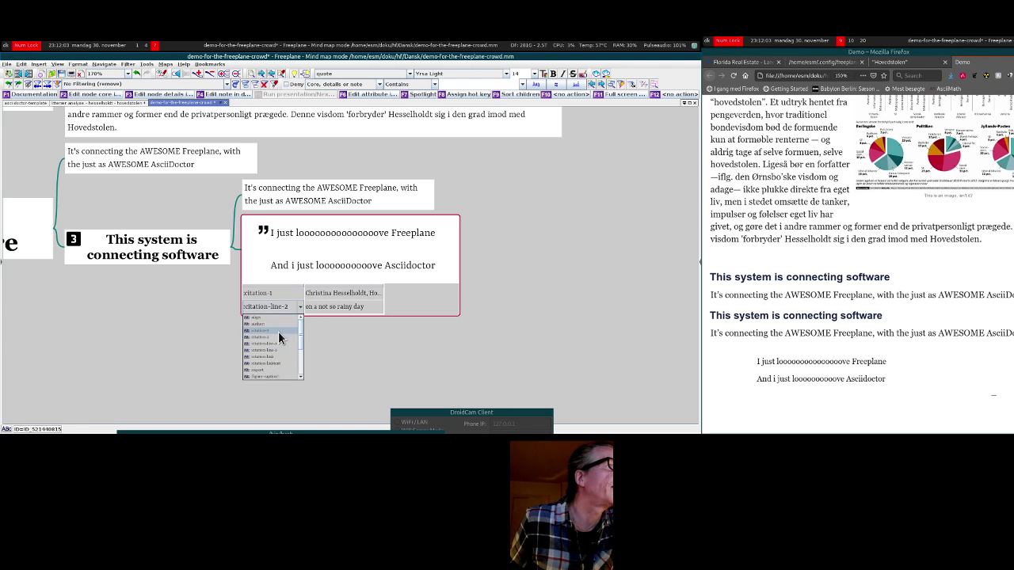
pyautogui.click(275, 332)
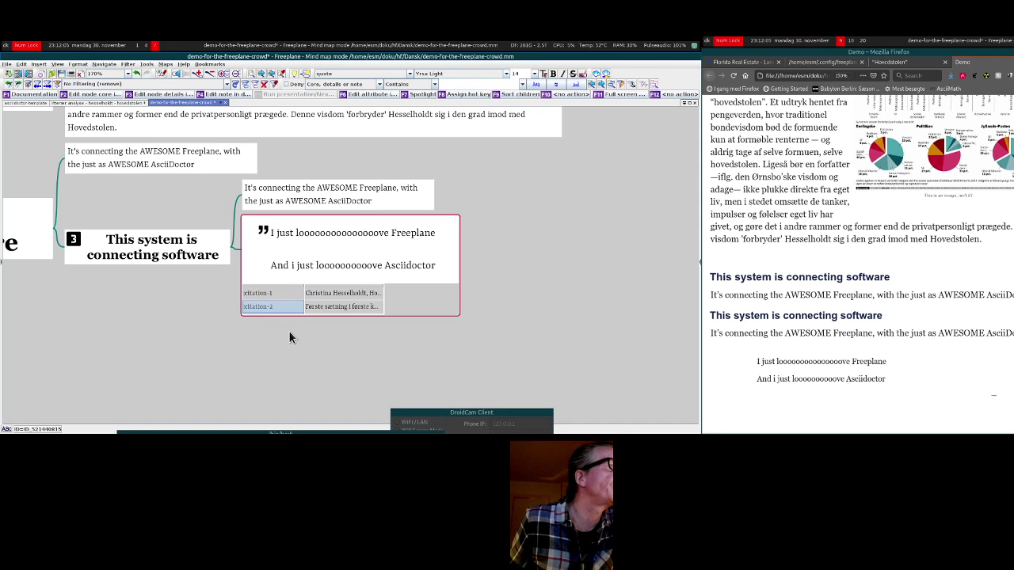
# Step: Save the map and highlight the exported quote with its attribution in the Firefox preview
pyautogui.hotkey('ctrl', 's')
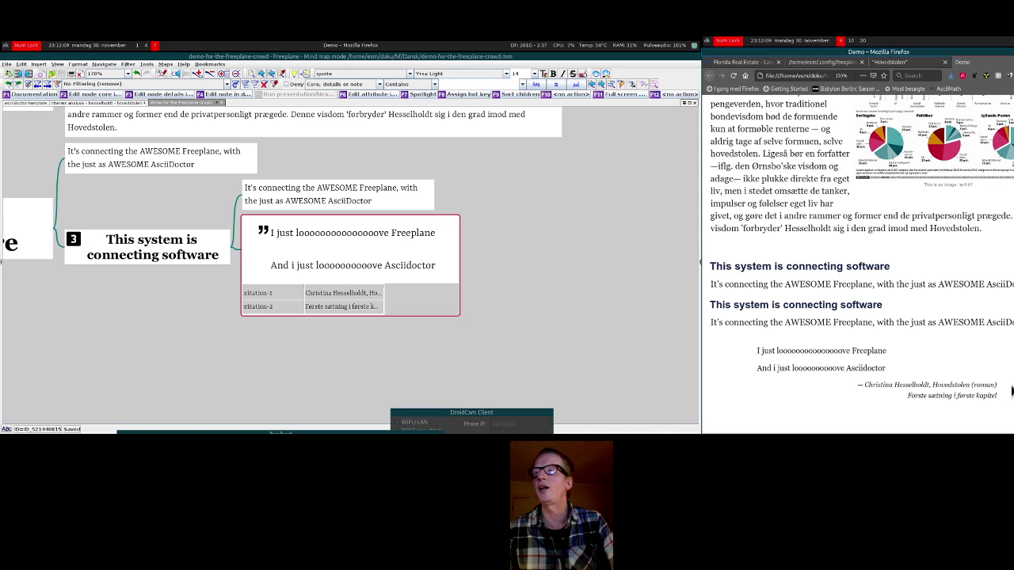
pyautogui.moveTo(1004, 395); pyautogui.dragTo(756, 350)
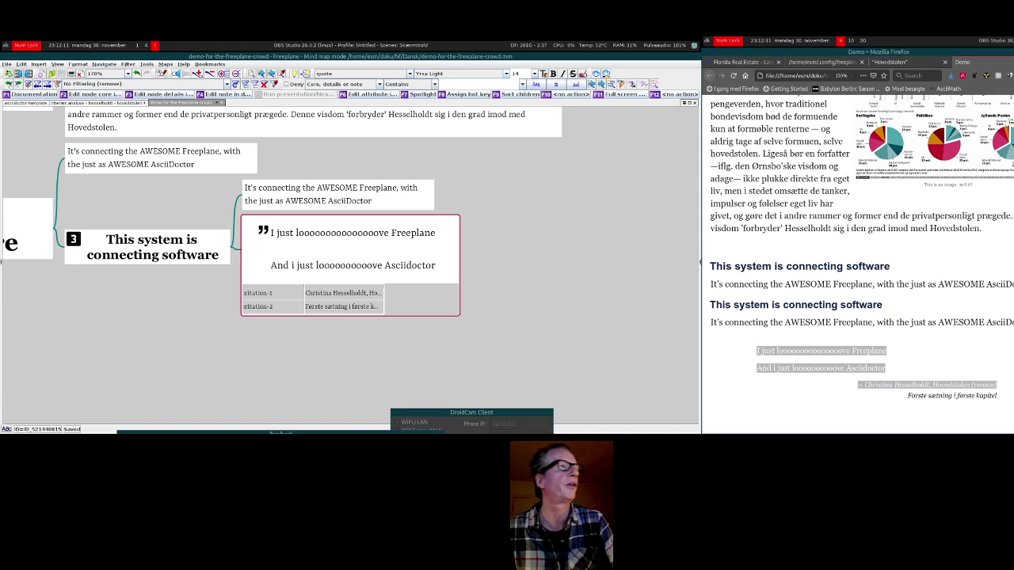
# Step: Back in Freeplane, set citation-1 to the quoted person's first name and citation-2 to "On a not so rainy day"
pyautogui.click(342, 295)
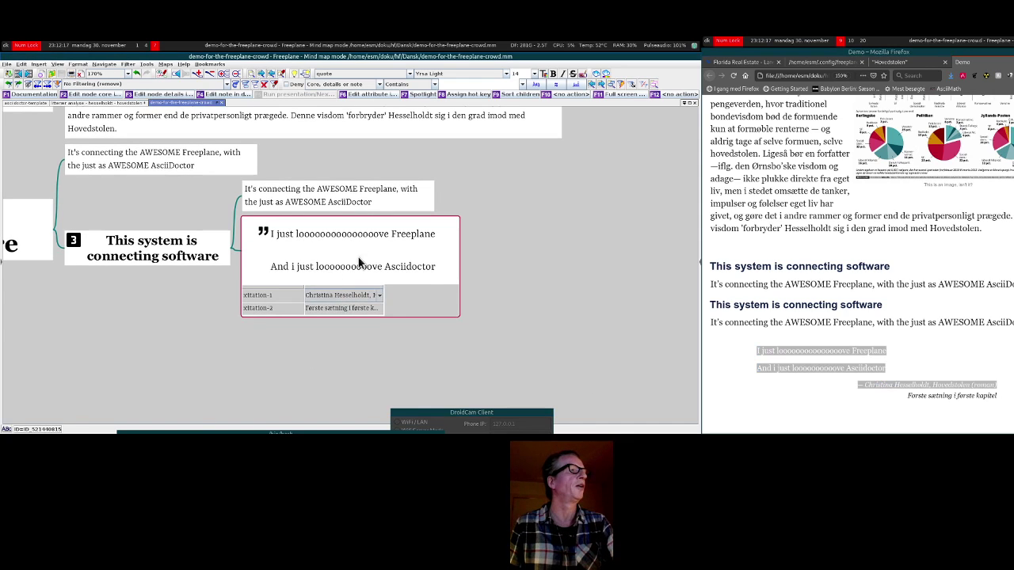
pyautogui.click(324, 298)
pyautogui.write('Esb')
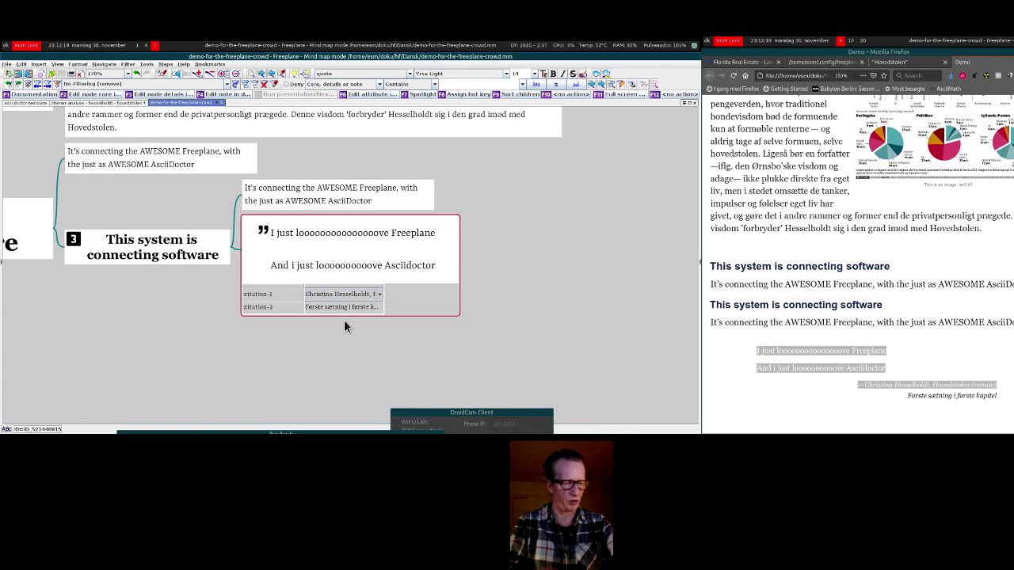
pyautogui.write('en')
pyautogui.press('Return')
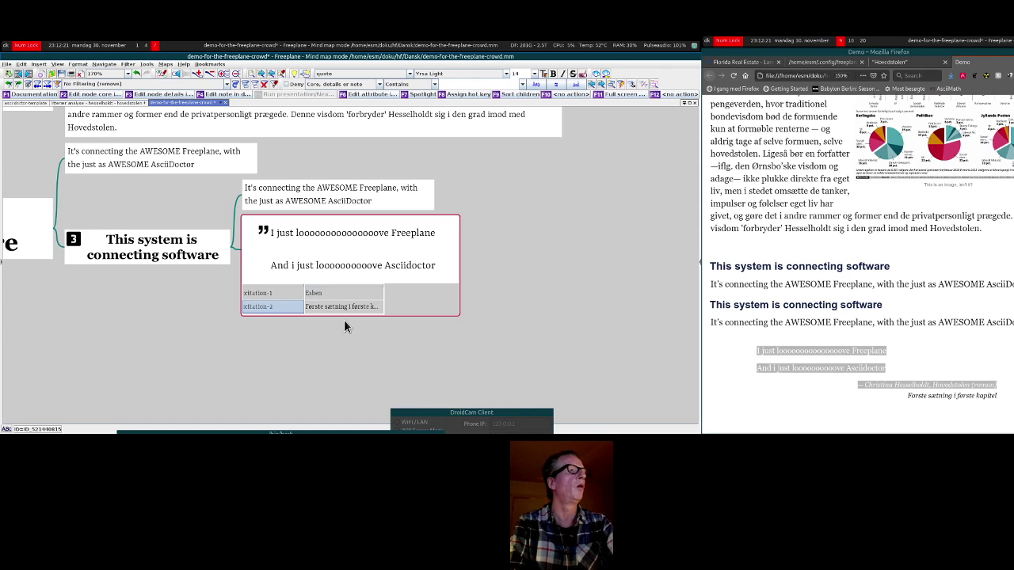
pyautogui.write('Om')
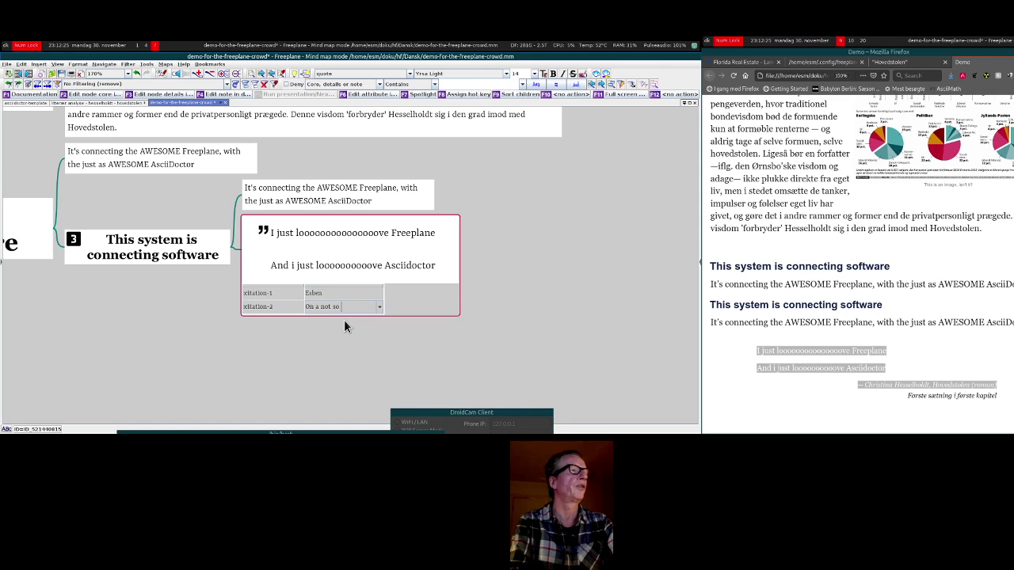
pyautogui.write(' a not so rainy day')
pyautogui.press('Return')
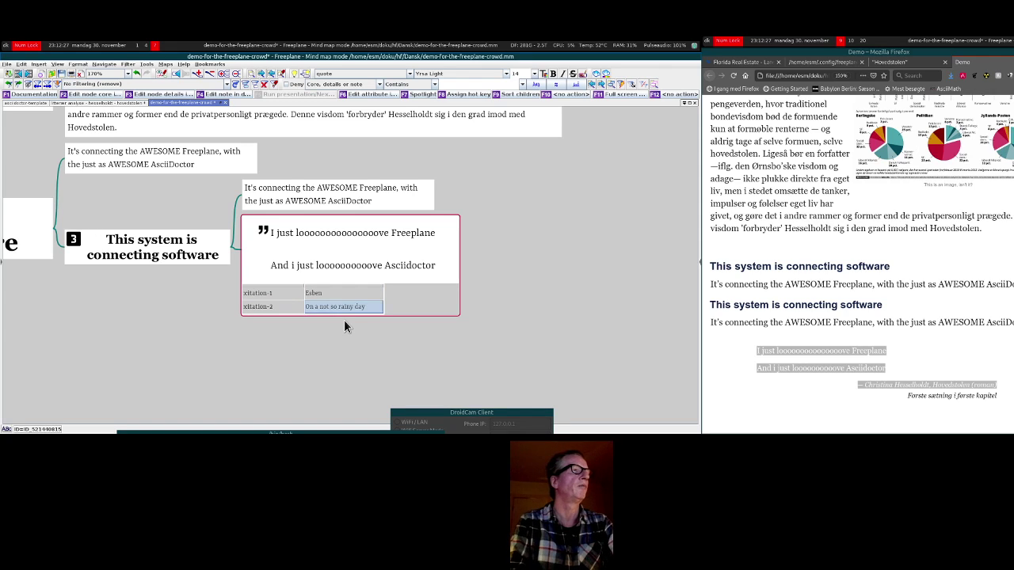
# Step: Save the map, then briefly highlight the second attribution line under the quote in the Firefox preview
pyautogui.hotkey('ctrl', 's')
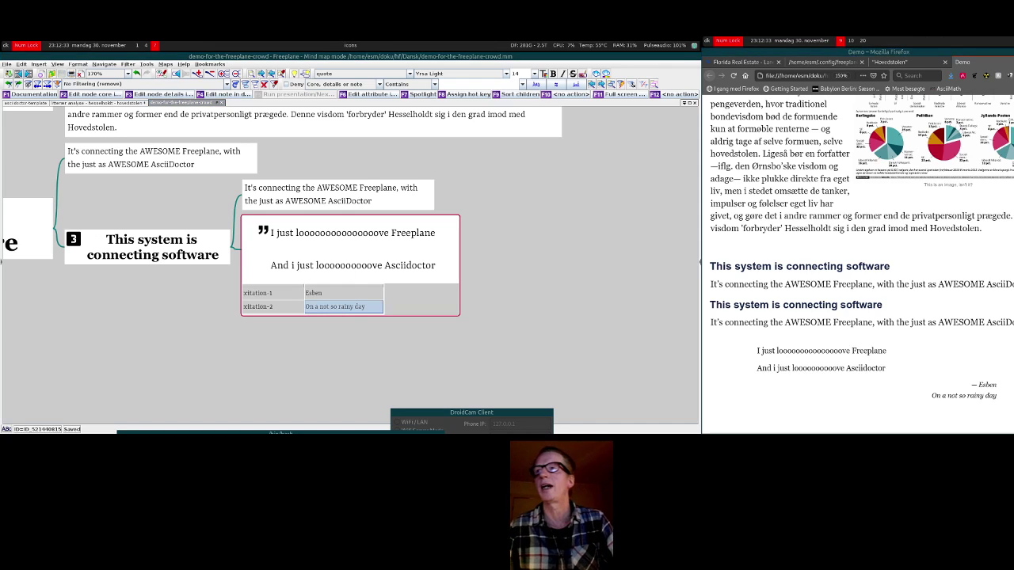
pyautogui.moveTo(996, 396); pyautogui.dragTo(925, 399)
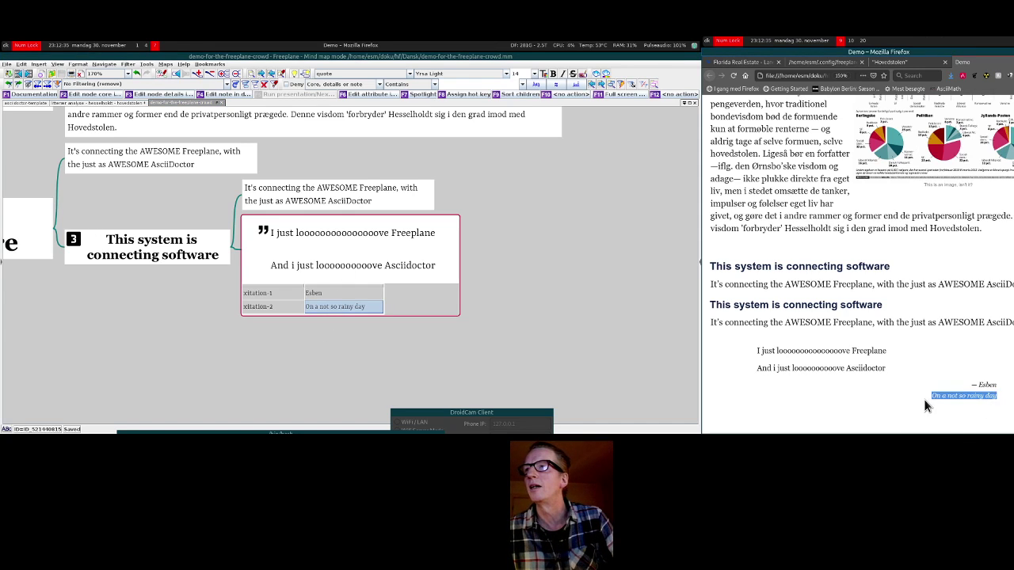
pyautogui.click(982, 410)
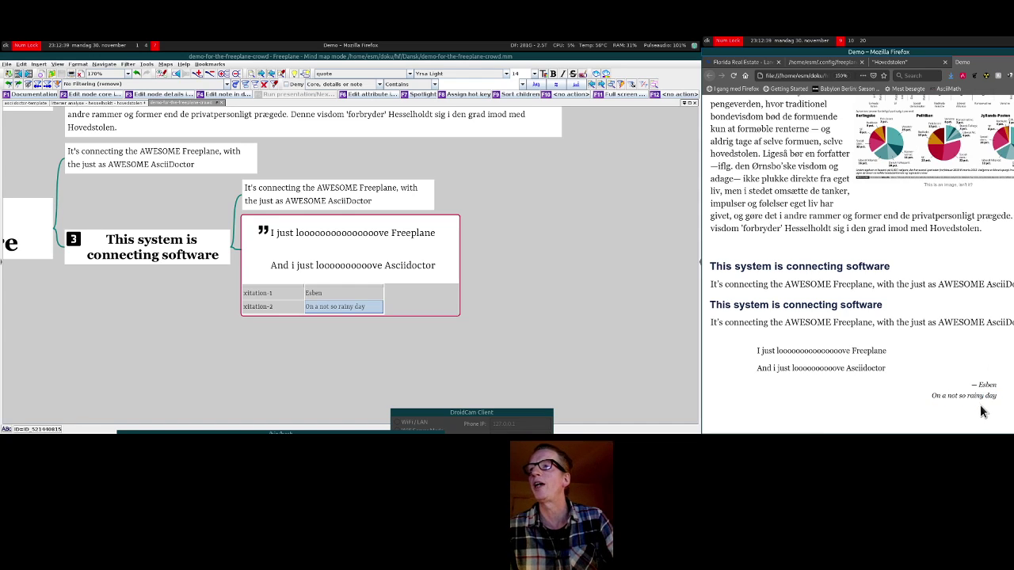
pyautogui.press('Tab')
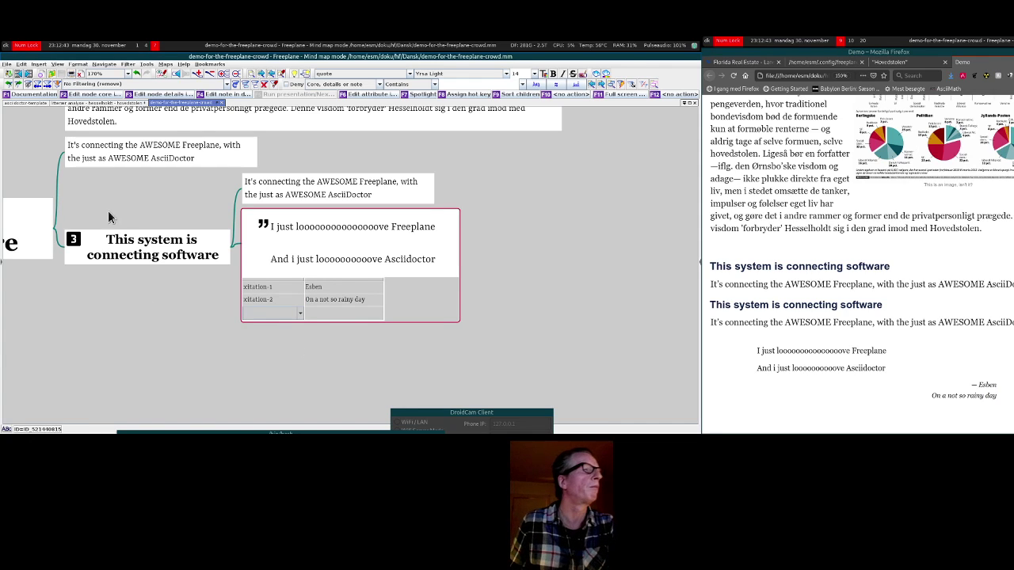
pyautogui.click(300, 312)
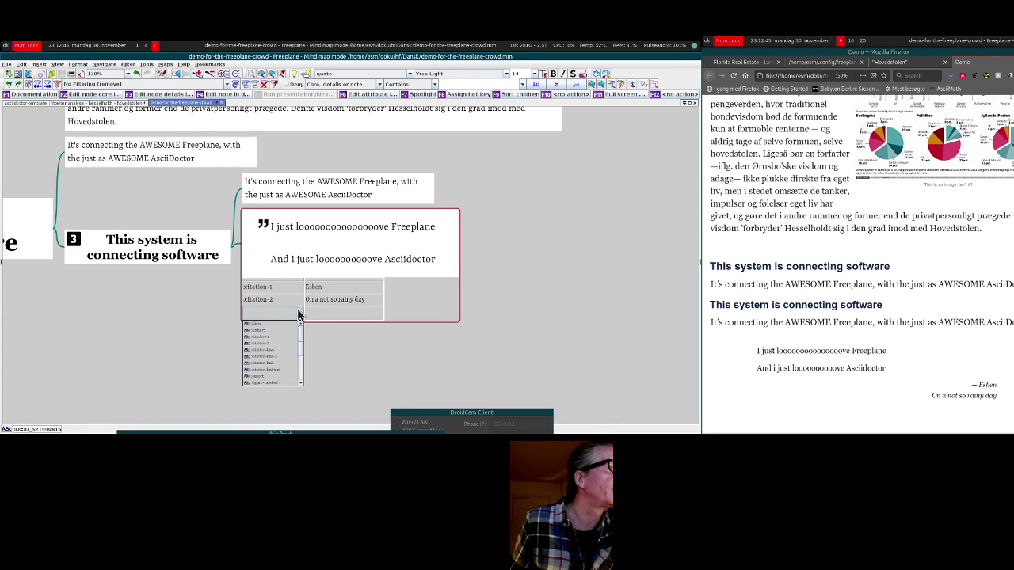
pyautogui.click(278, 361)
pyautogui.click(331, 311)
pyautogui.write('http://e')
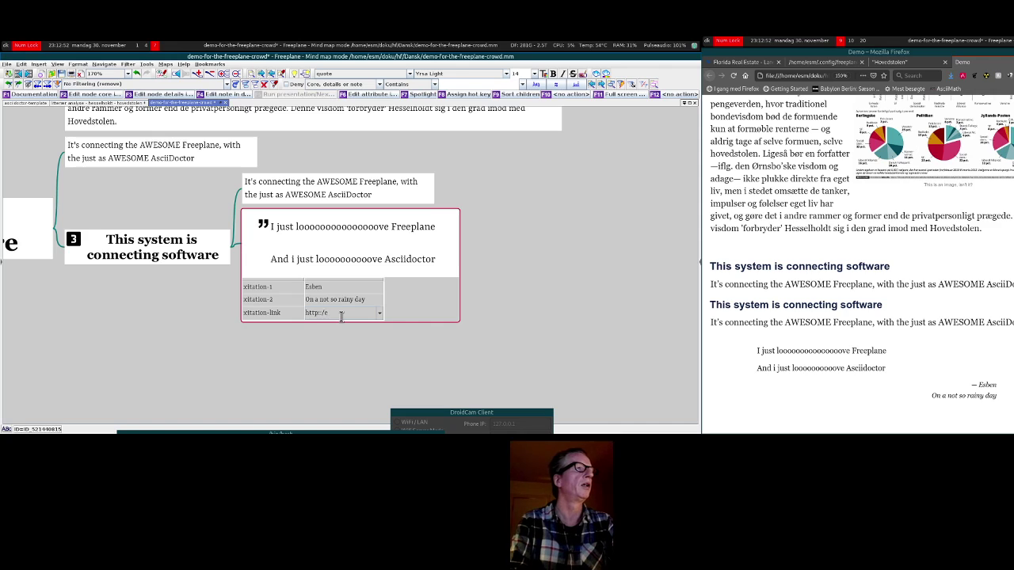
pyautogui.press('BackSpace')
pyautogui.press('BackSpace')
pyautogui.write('//')
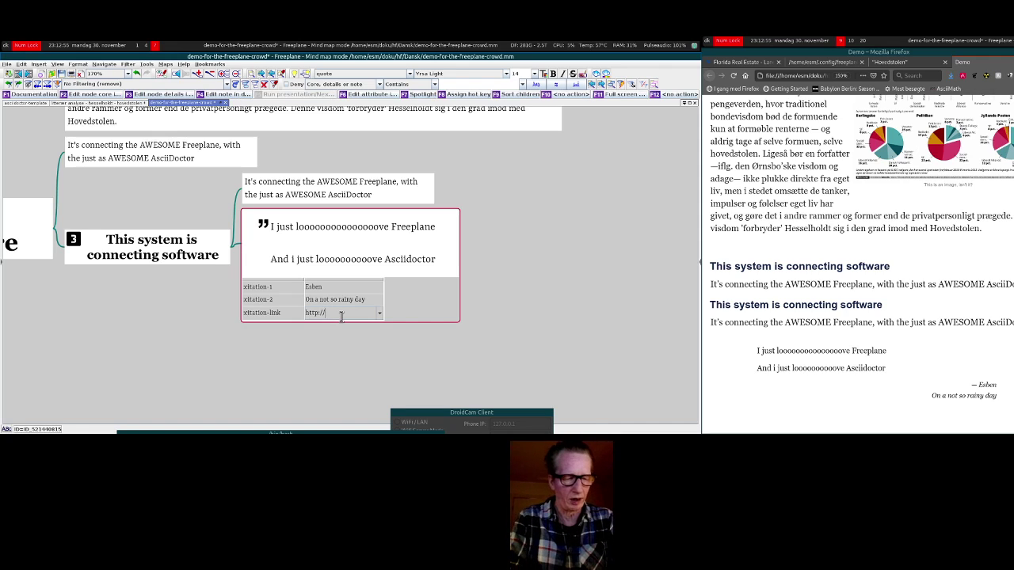
pyautogui.write('example.com')
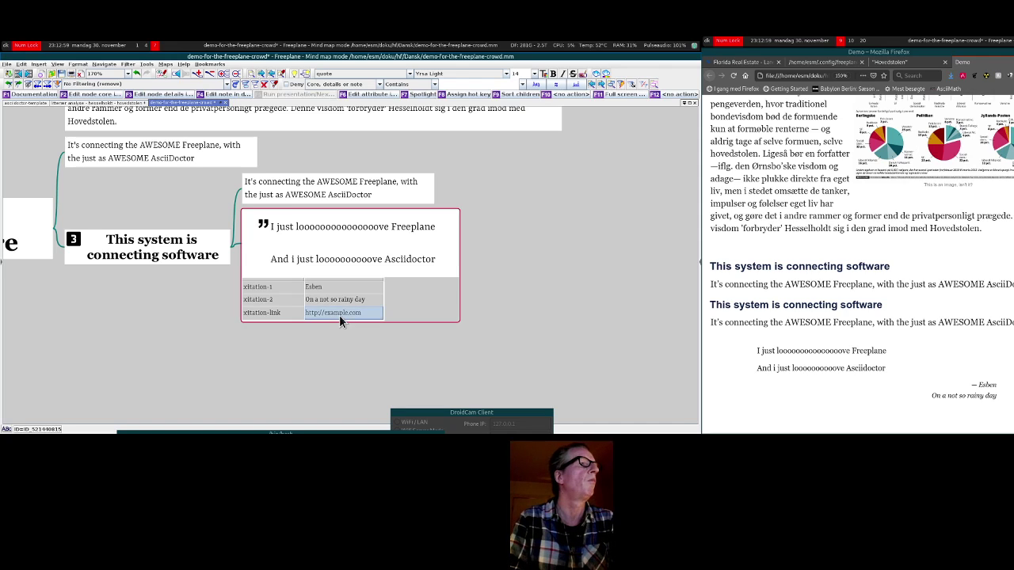
pyautogui.press('Return')
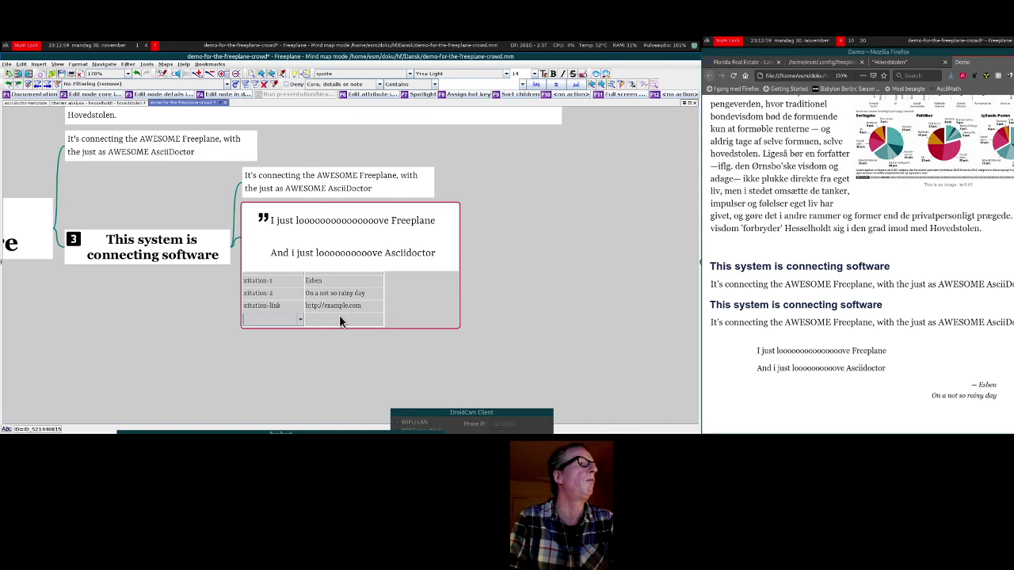
pyautogui.write(':citation')
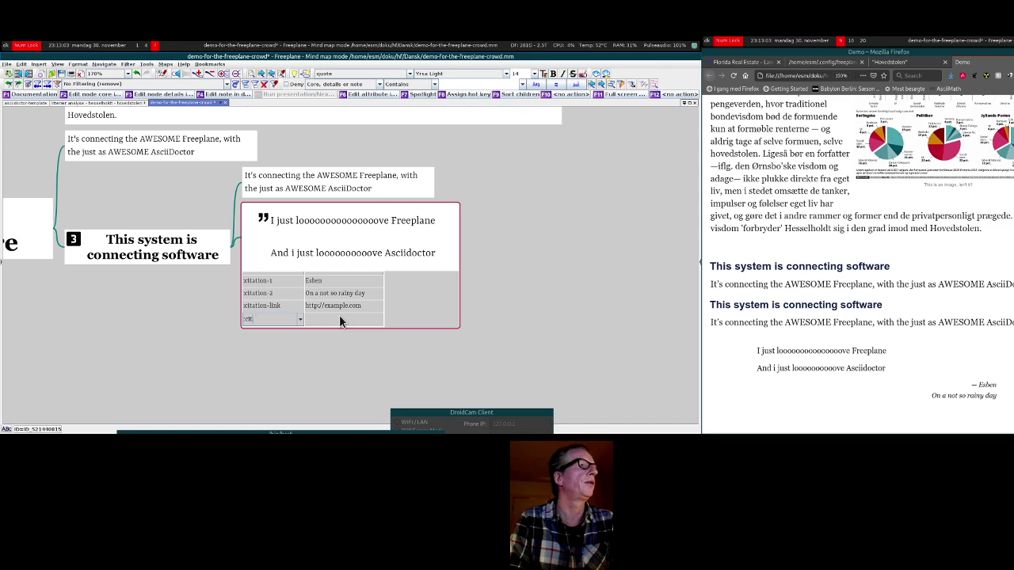
pyautogui.press('BackSpace')
pyautogui.press('BackSpace')
pyautogui.press('BackSpace')
pyautogui.press('BackSpace')
pyautogui.press('BackSpace')
pyautogui.press('BackSpace')
pyautogui.press('BackSpace')
pyautogui.press('BackSpace')
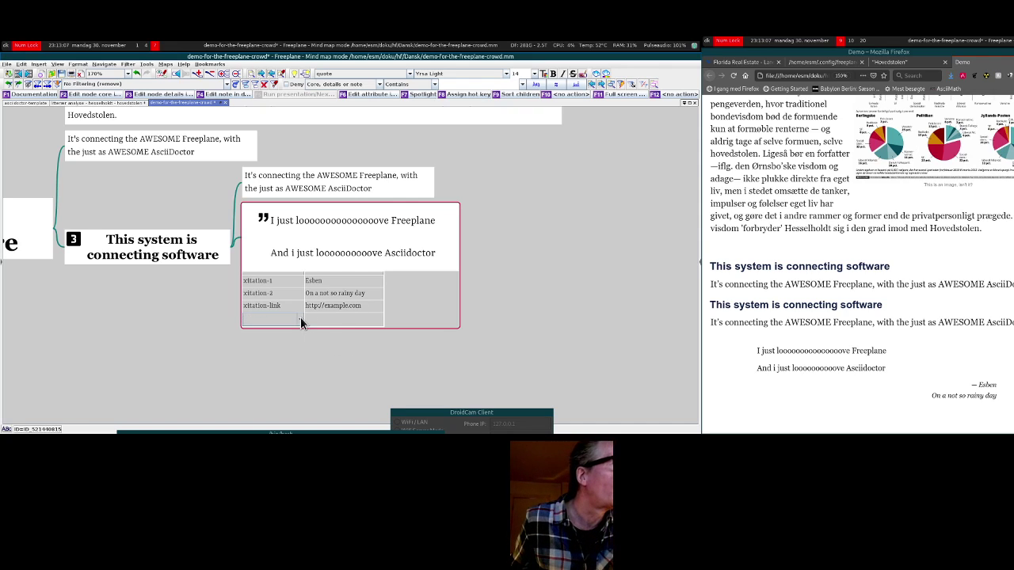
# Step: Name the new attribute citation-linktext and enter the quoted person's first name as its value
pyautogui.click(301, 318)
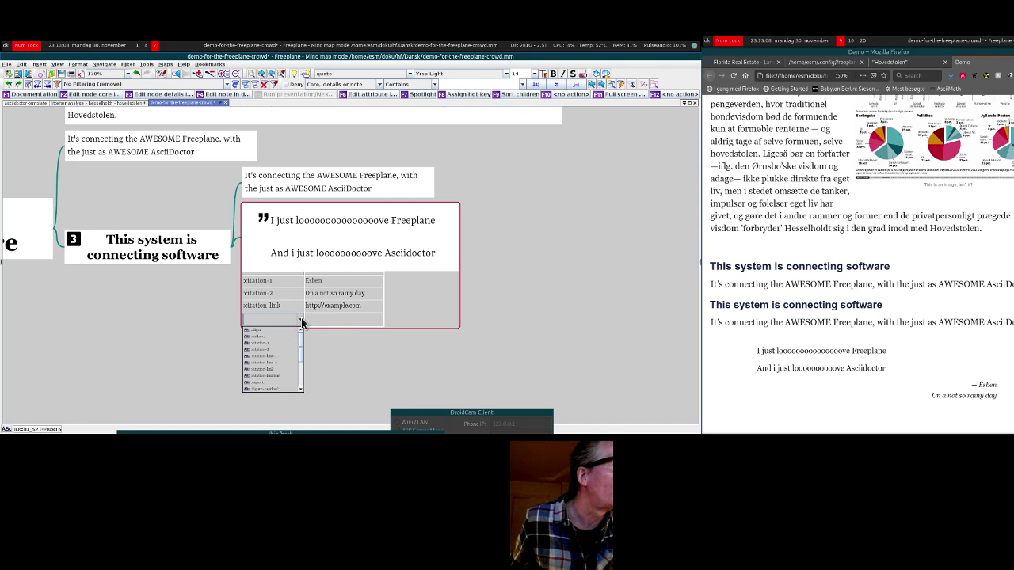
pyautogui.click(284, 374)
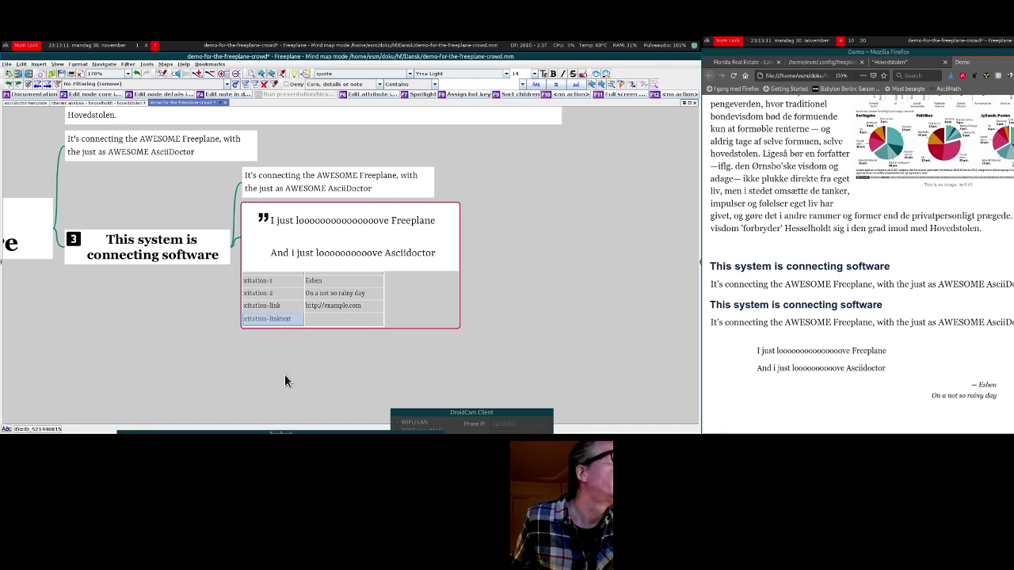
pyautogui.click(323, 319)
pyautogui.write('Esben')
pyautogui.press('Return')
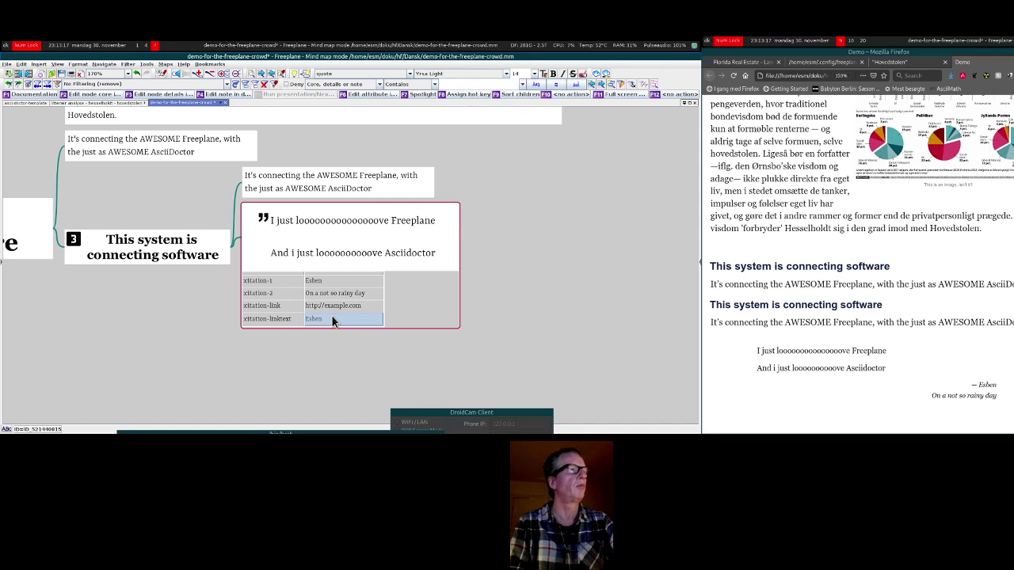
# Step: Save the map, open the citation link from the quote's attribution in the Firefox preview, and return to the Demo page
pyautogui.hotkey('ctrl', 's')
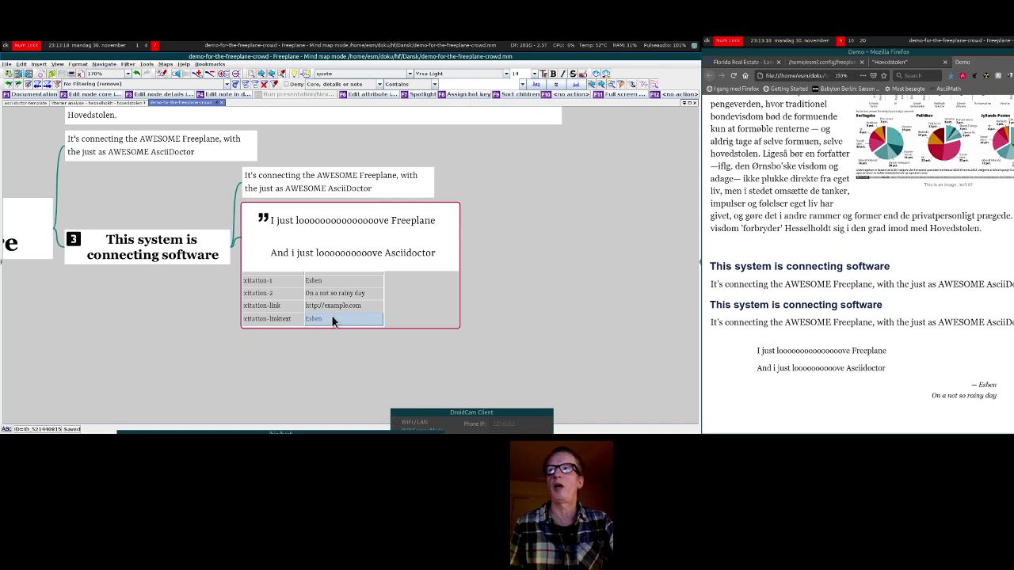
pyautogui.click(982, 384)
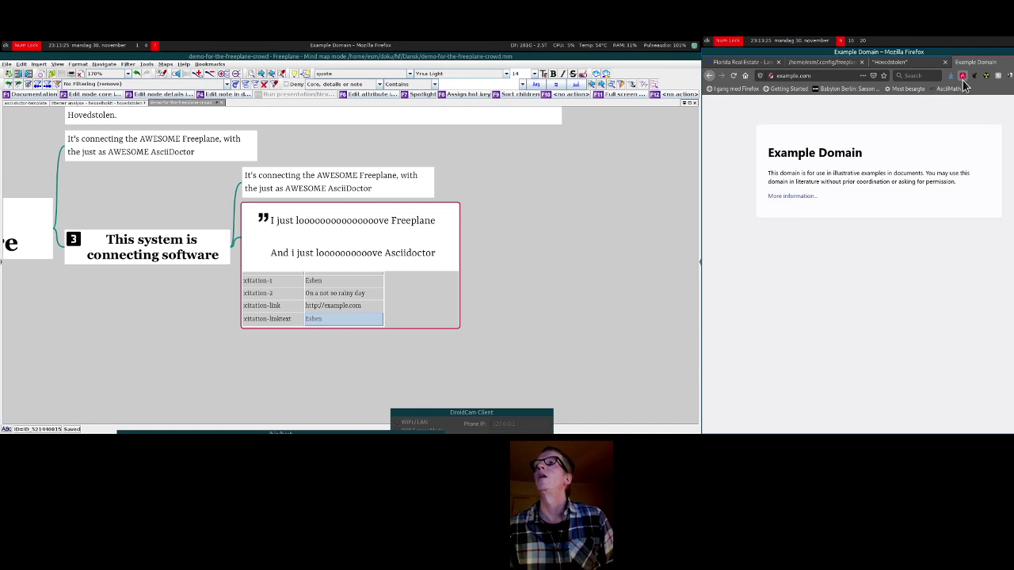
pyautogui.hotkey('alt', 'Left')
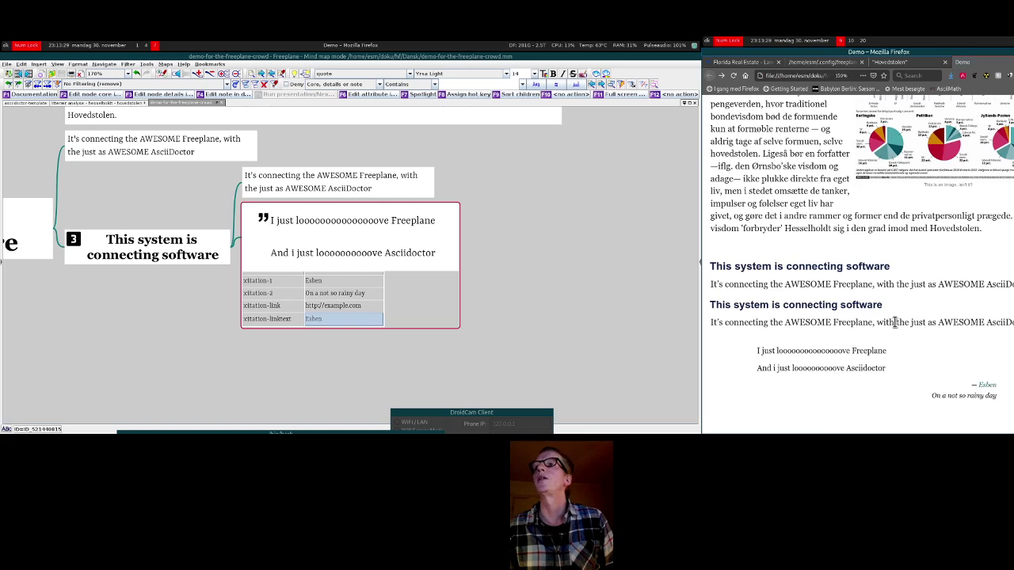
# Step: Back in Freeplane, set the quote's citation-linktext attribute to "so rai" and save the map
pyautogui.click(324, 318)
pyautogui.press('BackSpace')
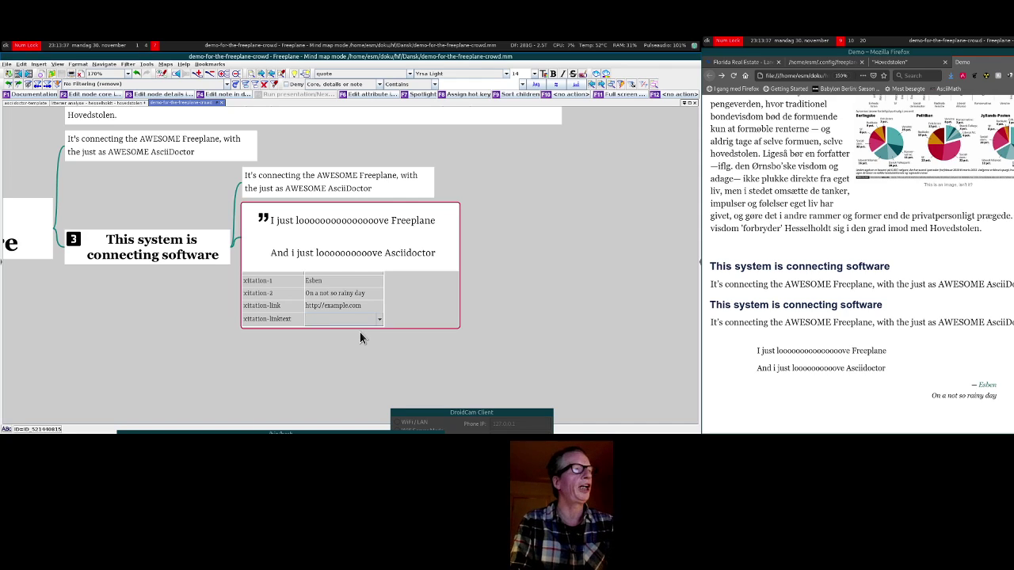
pyautogui.write('so rat')
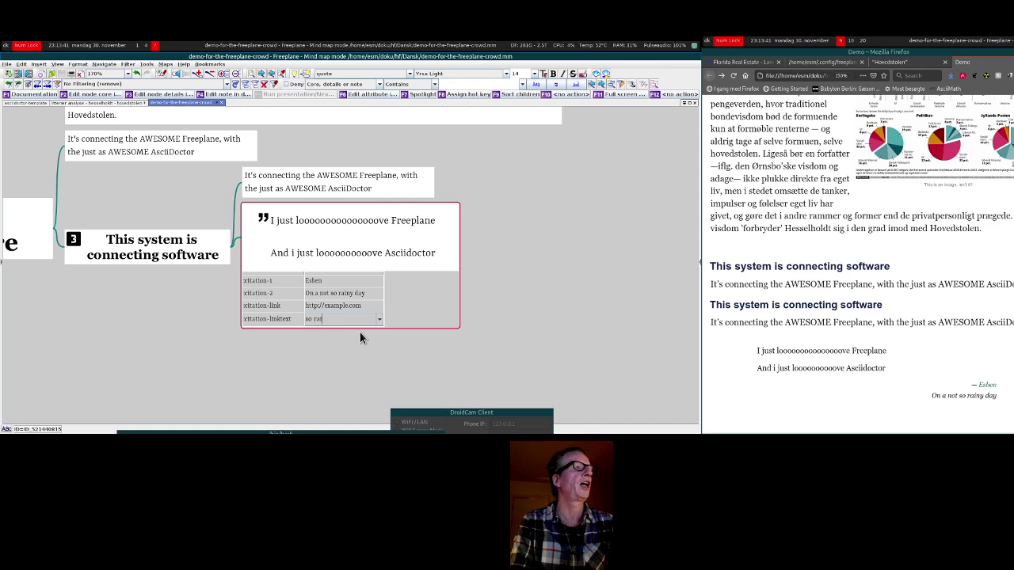
pyautogui.press('Return')
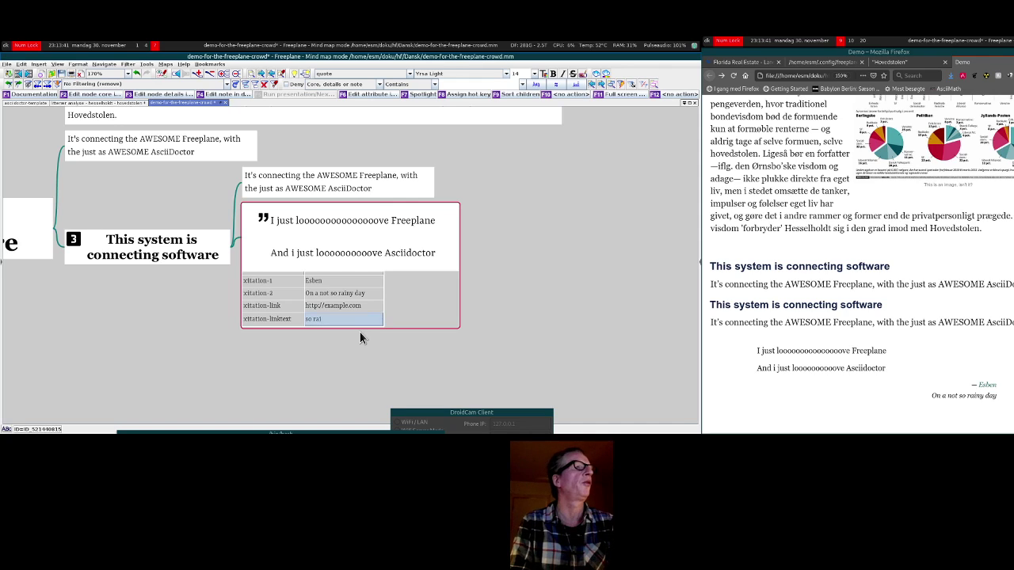
pyautogui.hotkey('ctrl', 's')
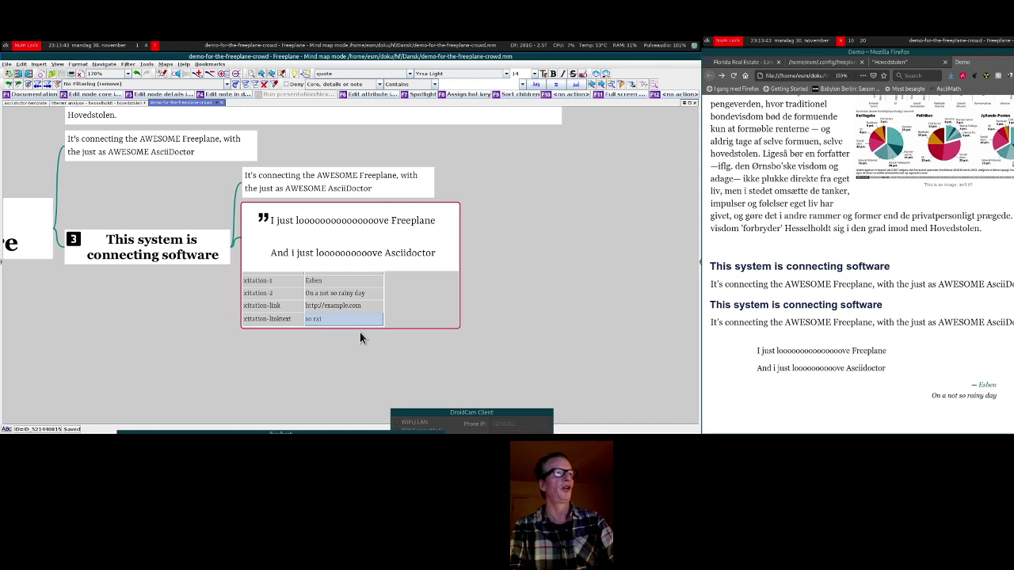
# Step: Enlarge the Firefox preview and examine where the link falls in the quote's attribution lines
pyautogui.click(948, 285)
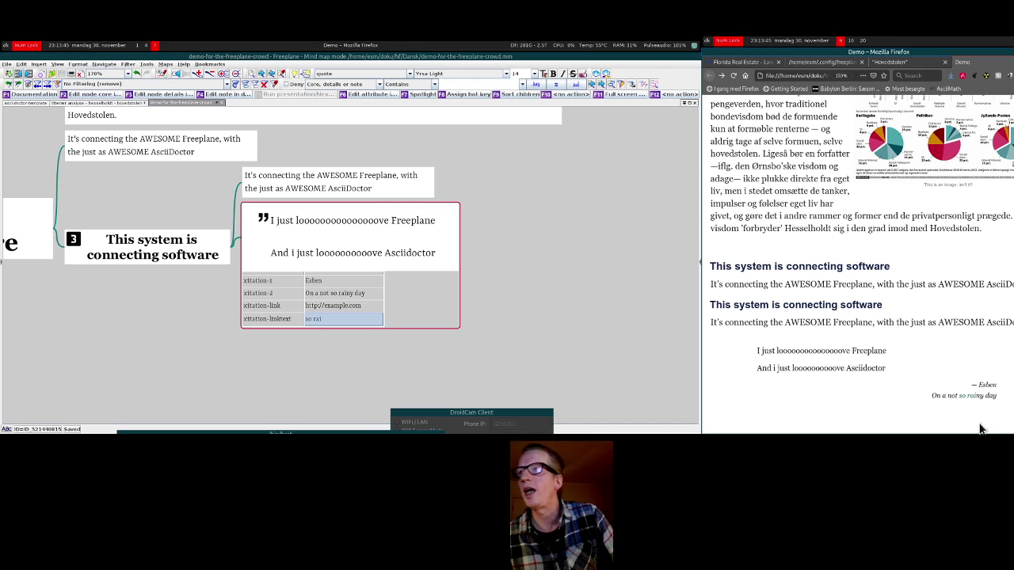
pyautogui.scroll(5, 965, 408)
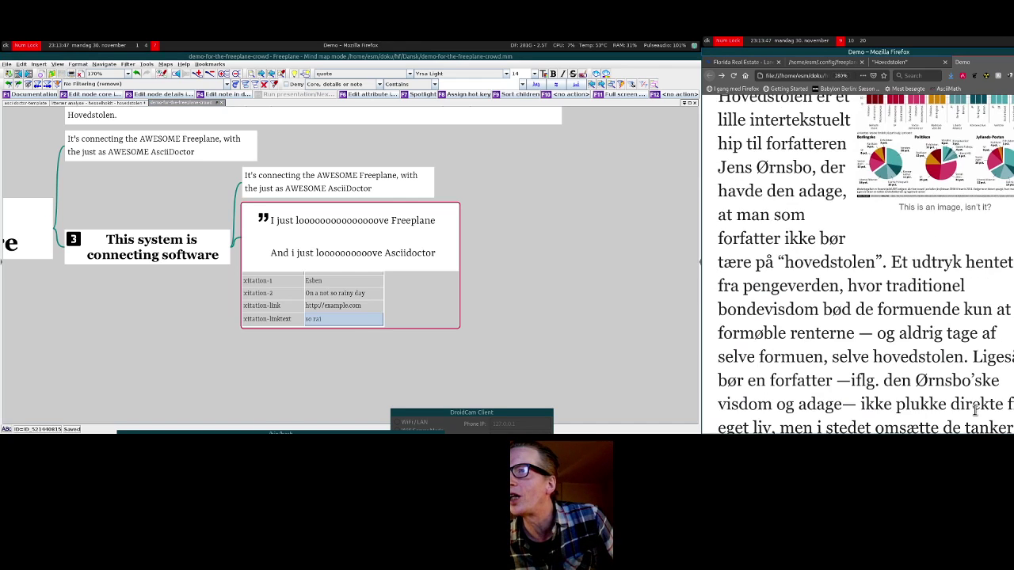
pyautogui.scroll(-1, 973, 409)
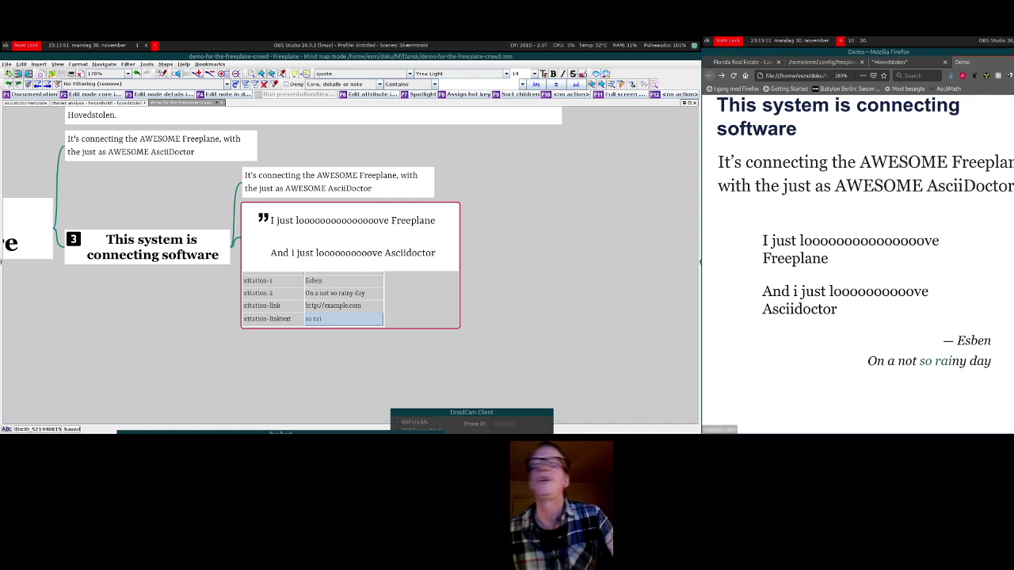
# Step: In Freeplane, delete the image node, the paragraph and all headings under the marker node, then save the map
pyautogui.moveTo(216, 345); pyautogui.dragTo(221, 342)
pyautogui.click(289, 243)
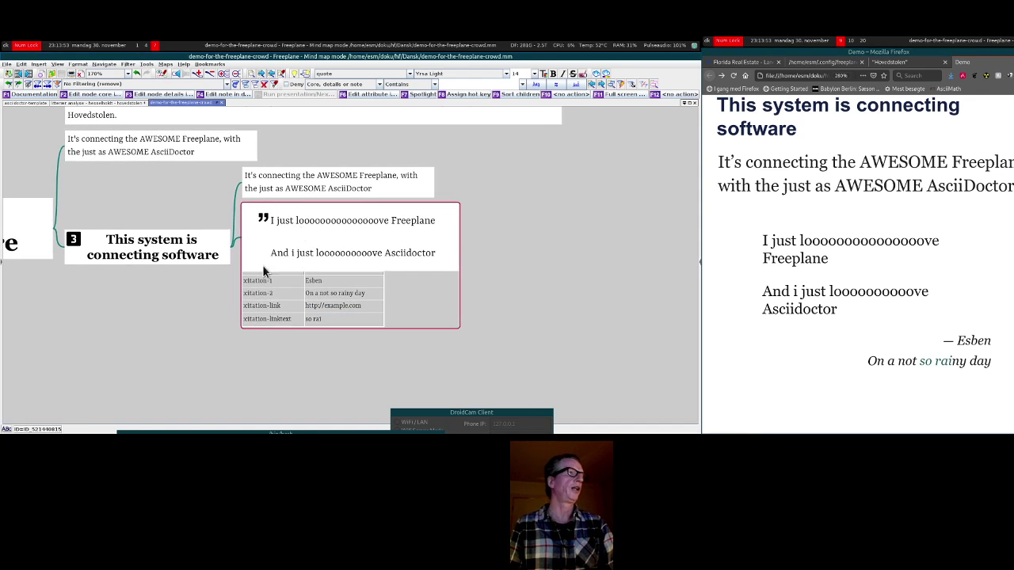
pyautogui.moveTo(70, 288); pyautogui.dragTo(237, 412)
pyautogui.moveTo(137, 281); pyautogui.dragTo(154, 354)
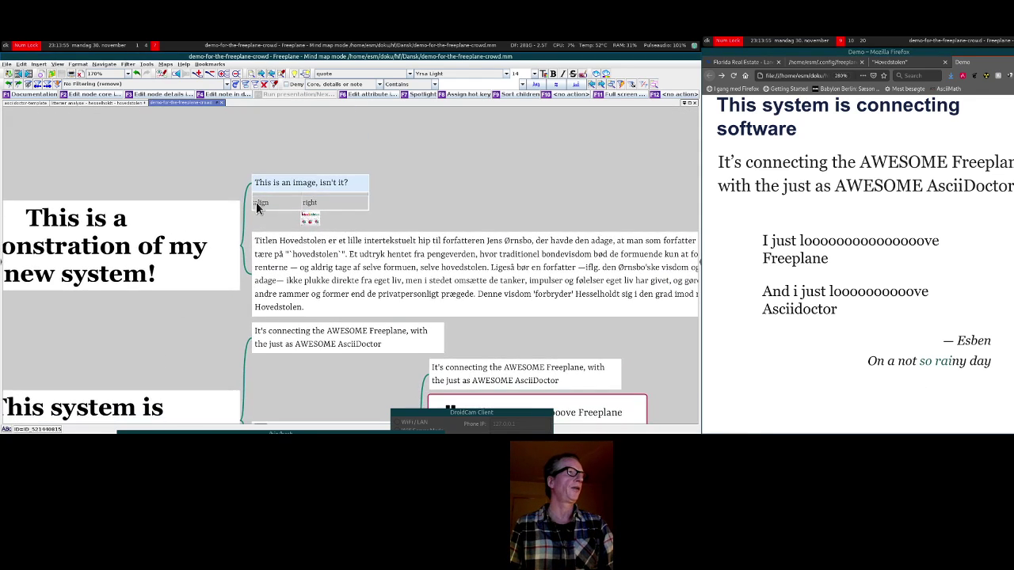
pyautogui.click(255, 203)
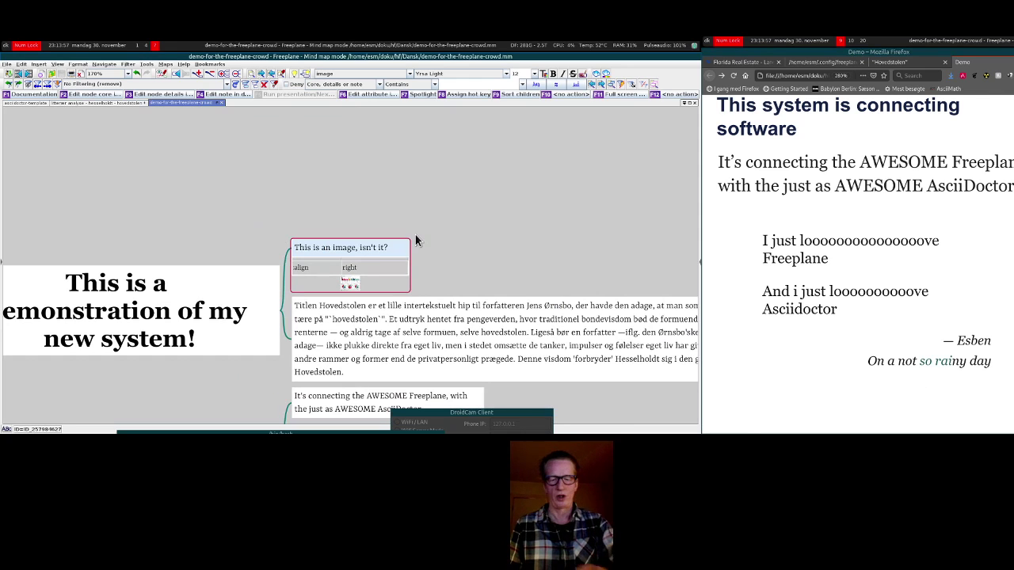
pyautogui.press('Delete')
pyautogui.press('Delete')
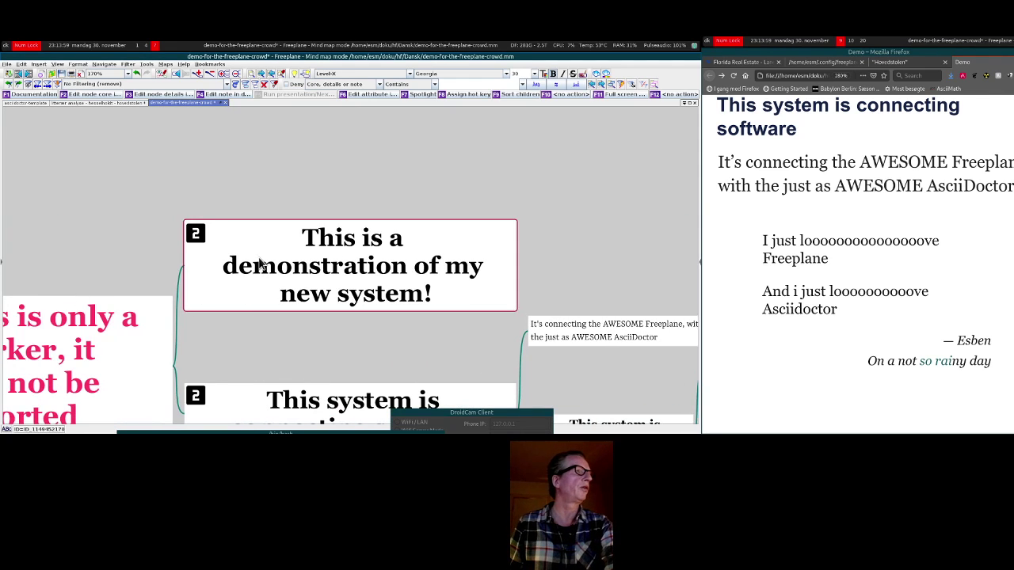
pyautogui.press('Left')
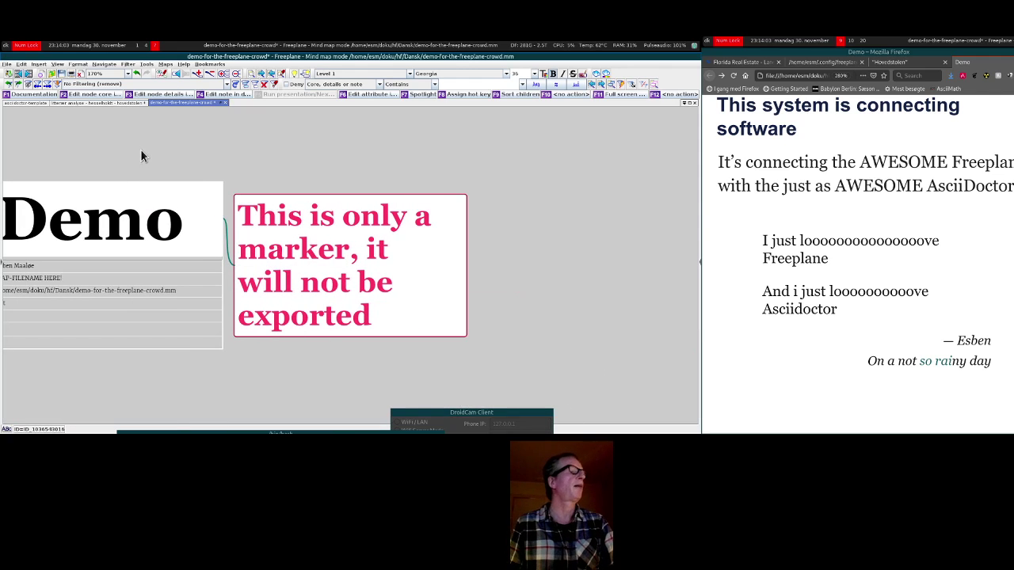
pyautogui.hotkey('ctrl', 's')
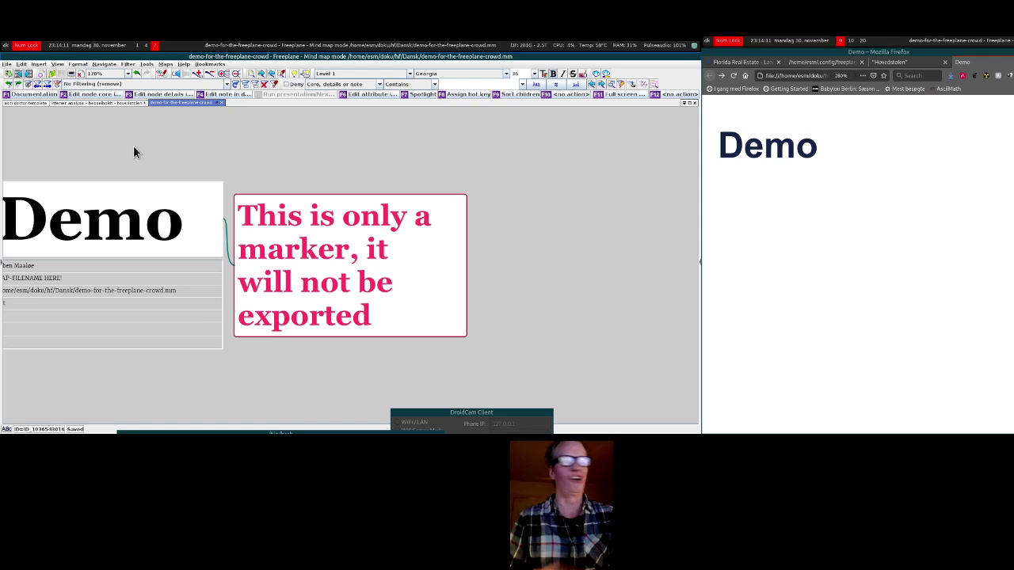
# Step: Switch to the "Hovedstolen" literary analysis map and examine its overall structure from the root node to the Reference branch
pyautogui.click(105, 102)
pyautogui.scroll(5, 119, 204)
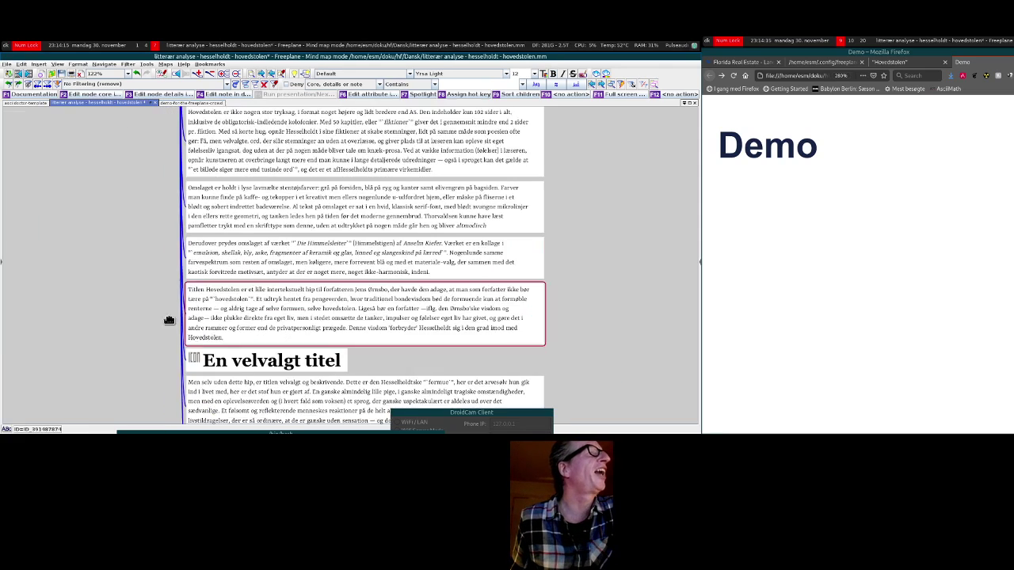
pyautogui.moveTo(193, 192); pyautogui.dragTo(391, 386)
pyautogui.click(182, 333)
pyautogui.moveTo(349, 357); pyautogui.dragTo(393, 339)
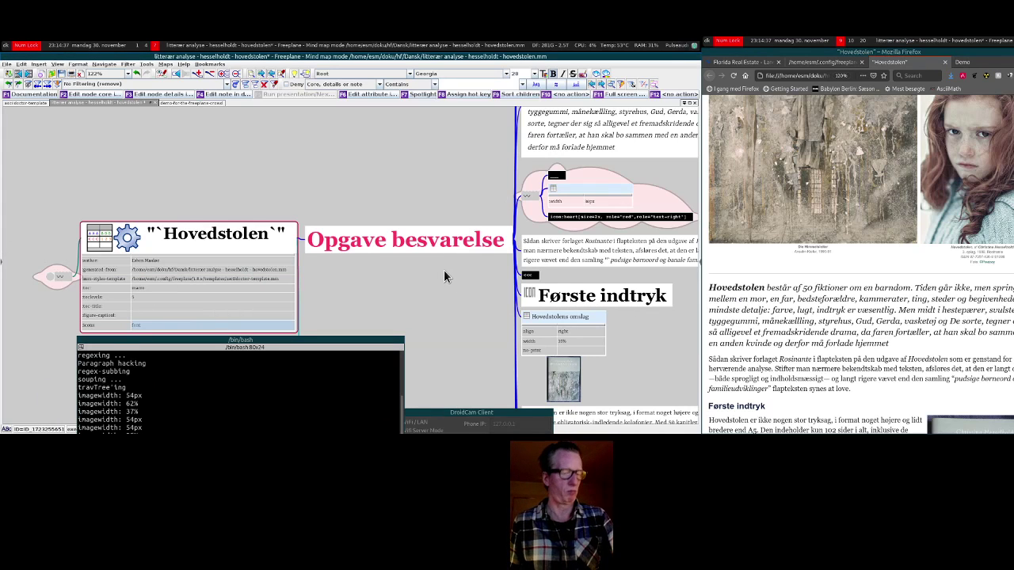
pyautogui.scroll(-7, 444, 270)
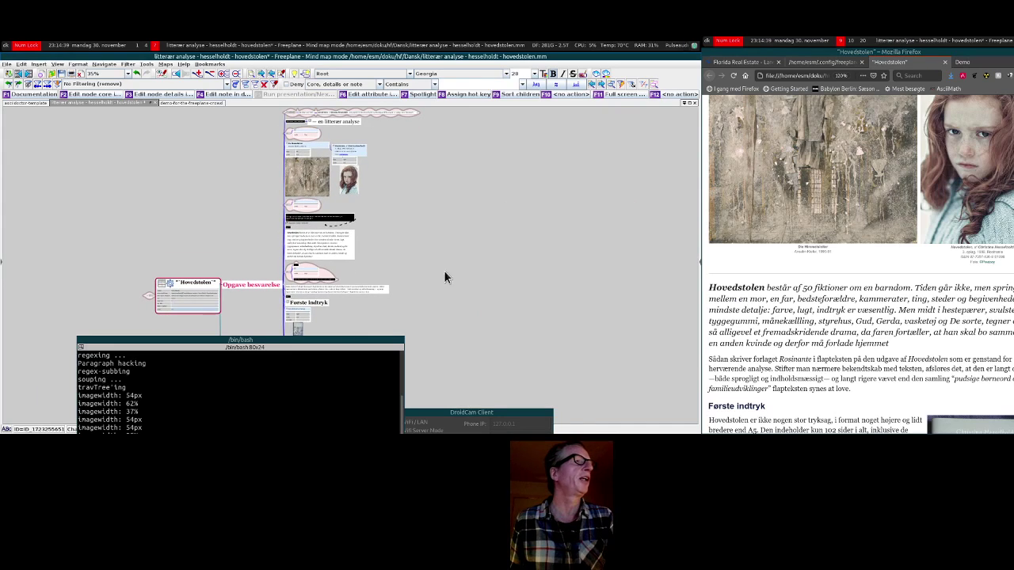
pyautogui.scroll(-5, 446, 195)
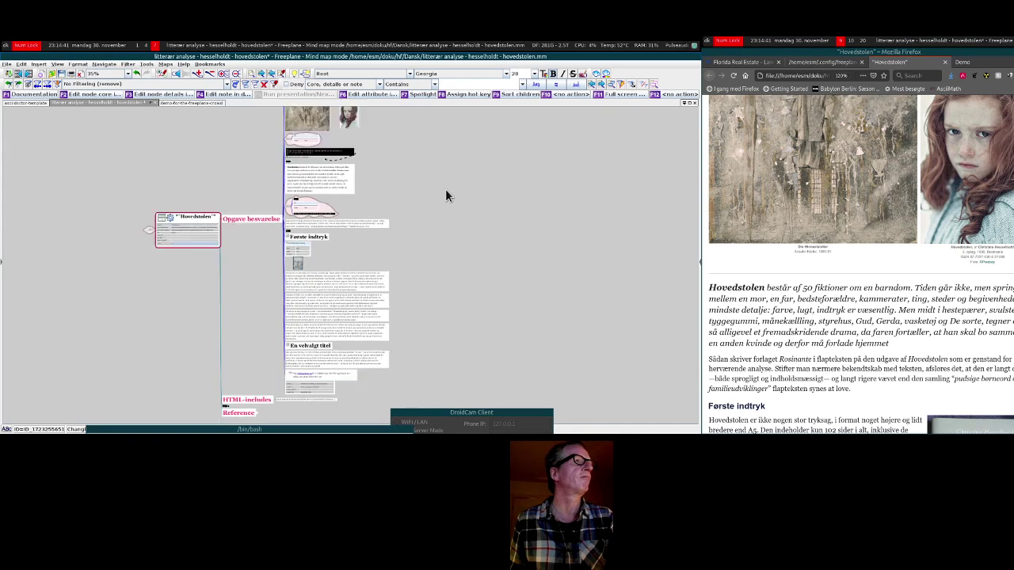
# Step: Move the Firefox window showing the "Hovedstolen" page onto the screen beside Freeplane
pyautogui.doubleClick(867, 332)
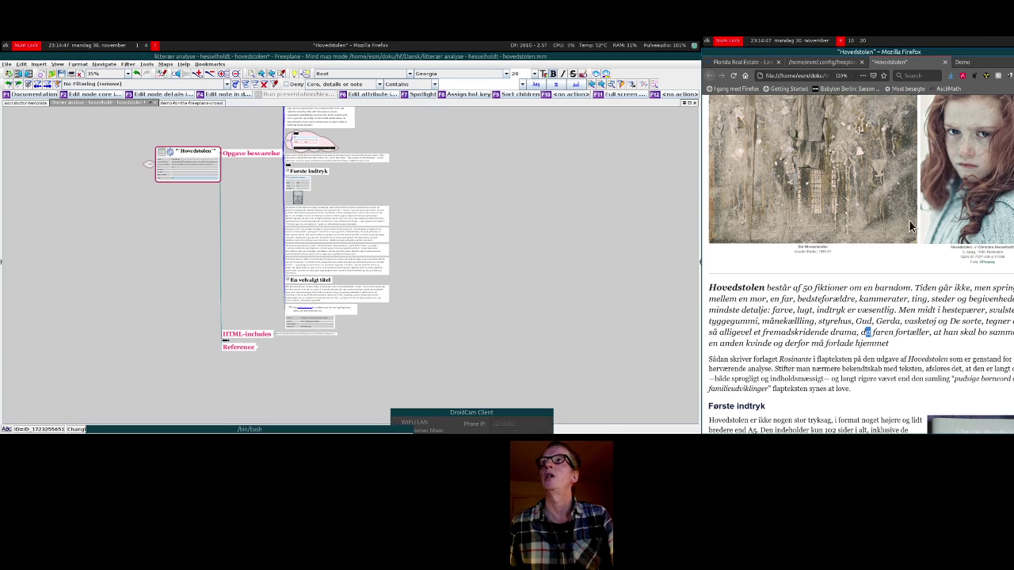
pyautogui.press('super+Down')
pyautogui.press('super+shift+Left')
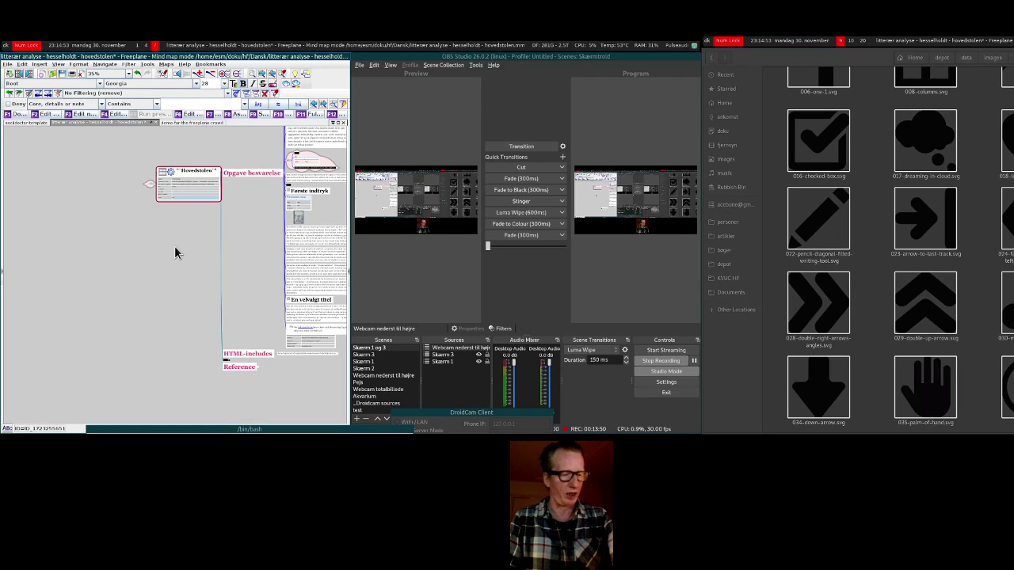
pyautogui.press('super+shift+Right')
pyautogui.press('super+Left')
pyautogui.press('super+shift+Right')
pyautogui.press('super+shift+Right')
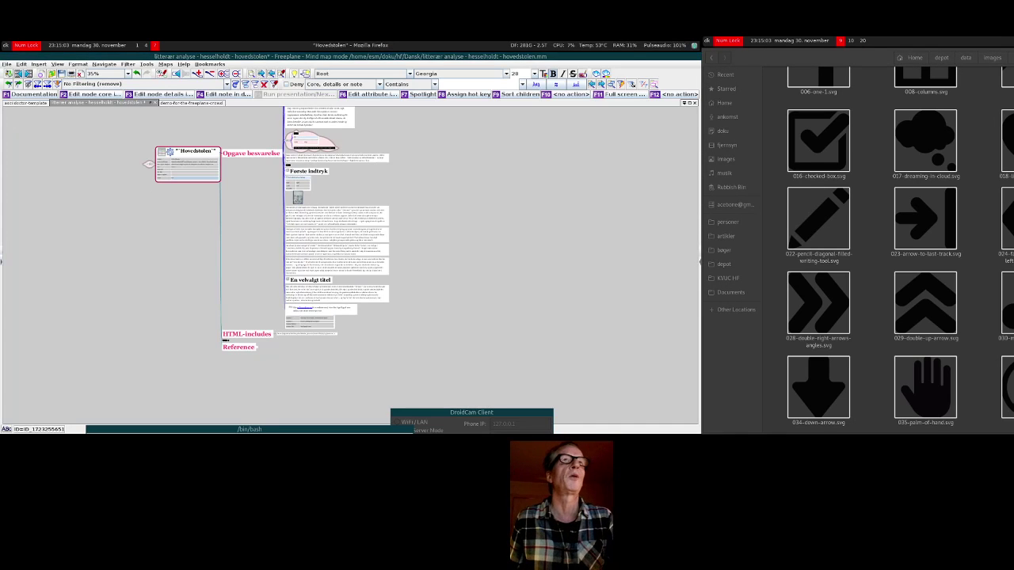
pyautogui.press('super+space')
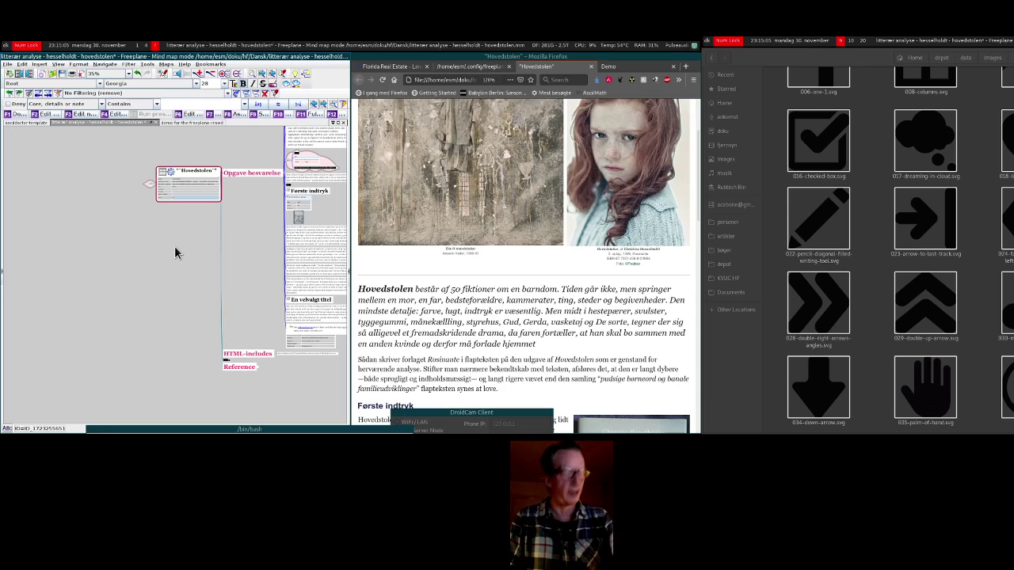
# Step: Show the "Hovedstolen" page full screen and review its layout from the title images through the "Første indtryk" section
pyautogui.press('F11')
pyautogui.press('F11')
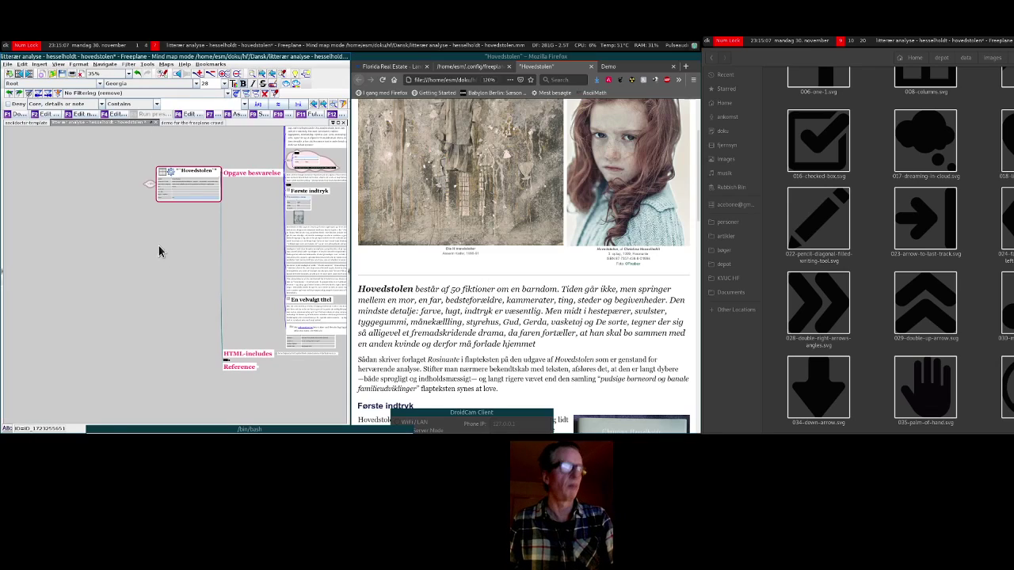
pyautogui.press('F11')
pyautogui.scroll(2, 68, 255)
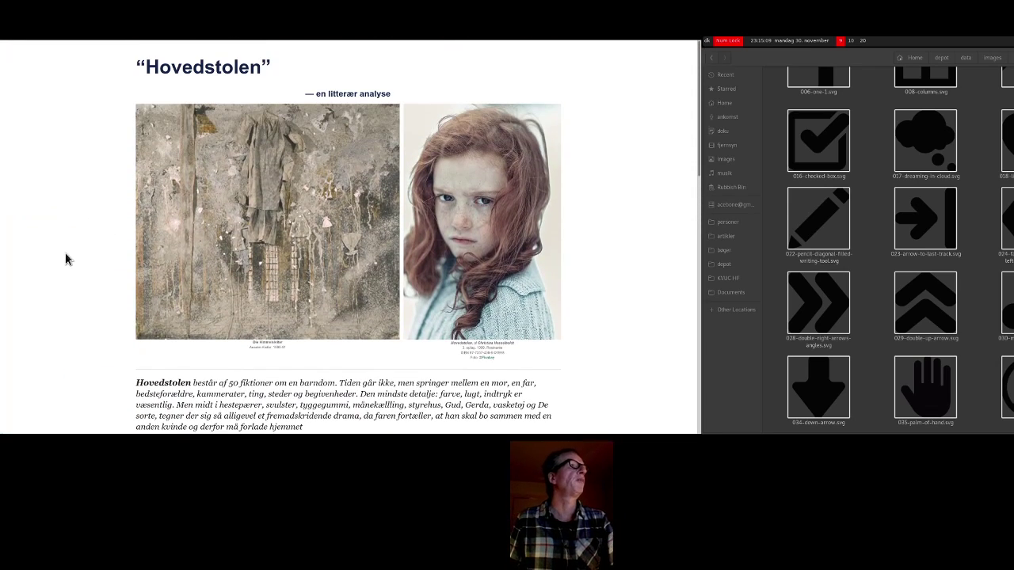
pyautogui.scroll(-15, 76, 257)
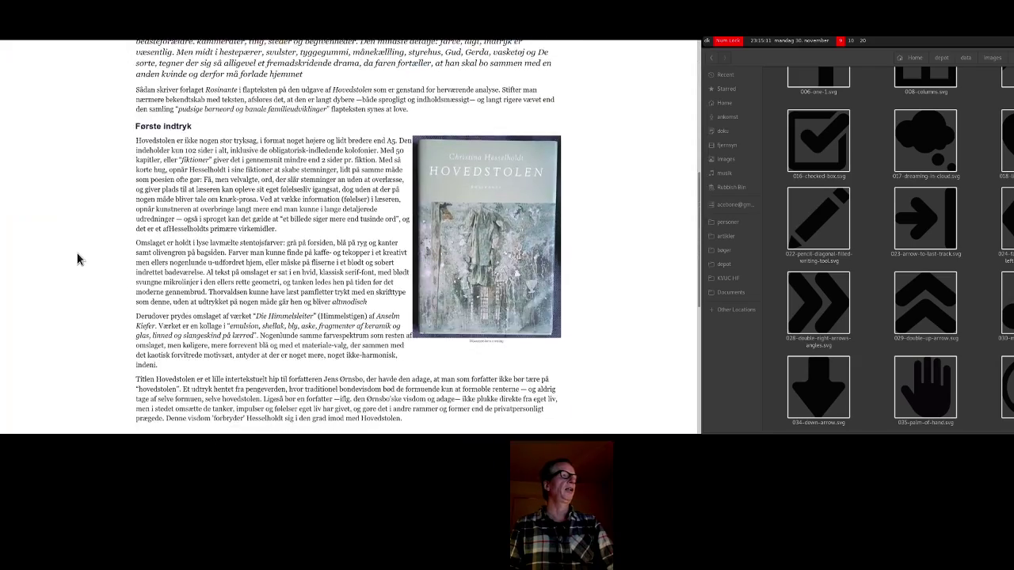
pyautogui.scroll(15, 79, 263)
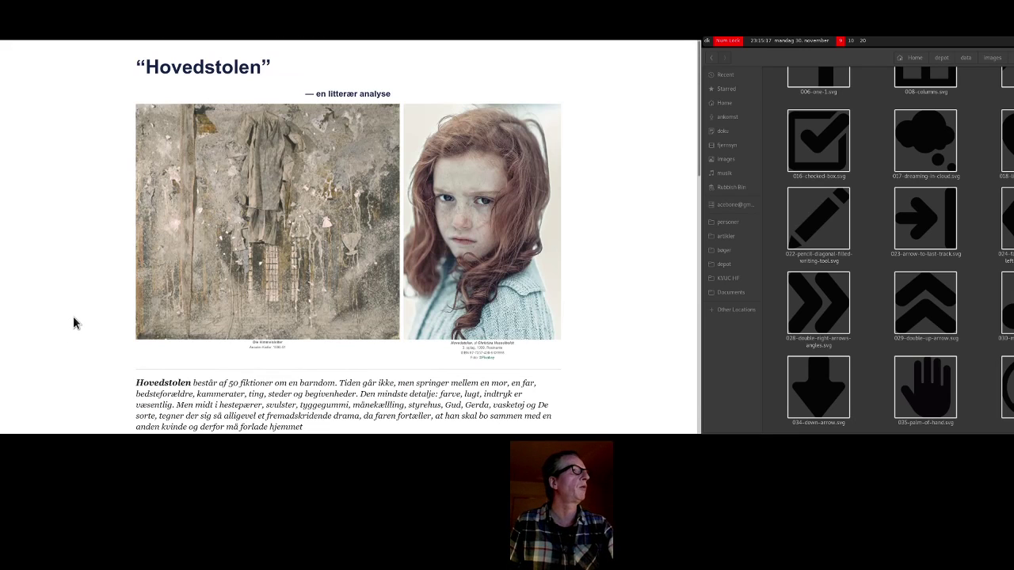
# Step: Look at the generated AsciiDoc source in Sublime Text, then return to the Freeplane and Firefox workspace
pyautogui.press('super+1')
pyautogui.scroll(1, 155, 230)
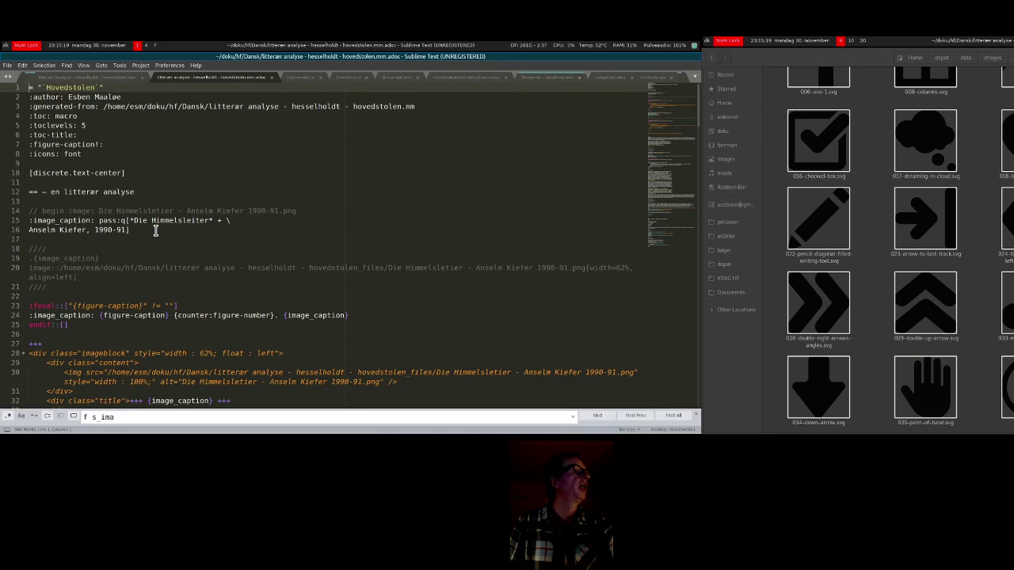
pyautogui.press('super+4')
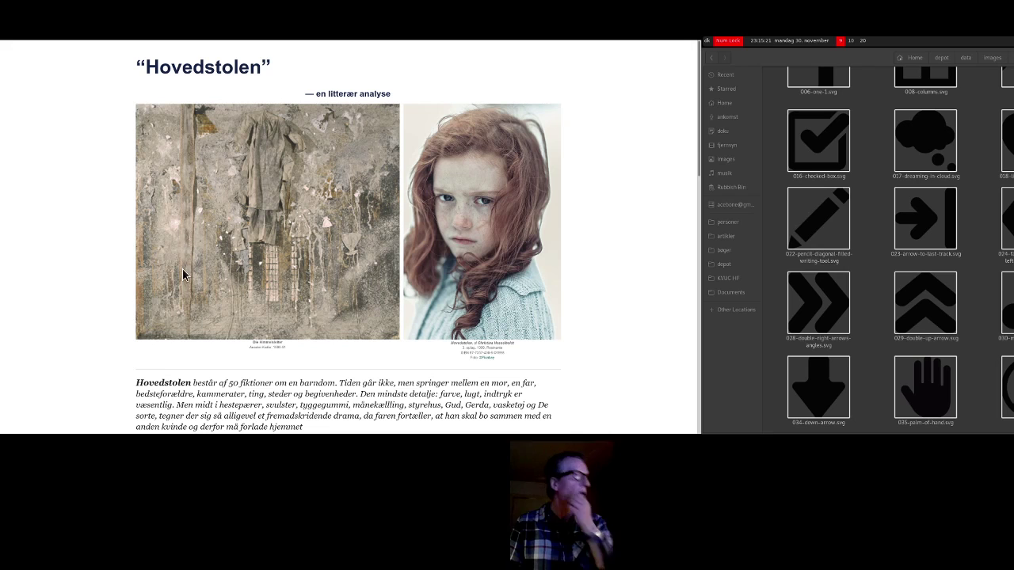
pyautogui.press('super+7')
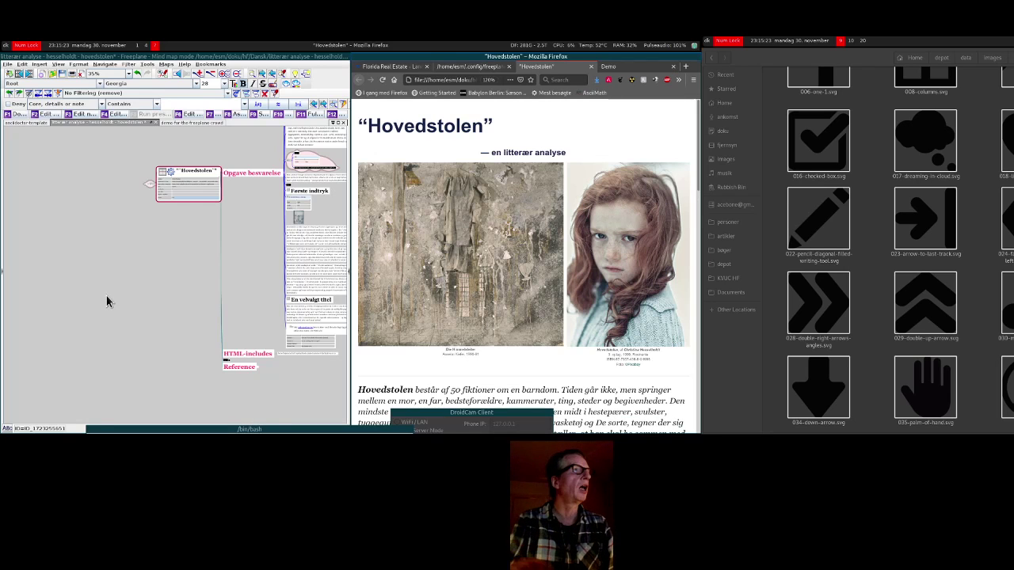
# Step: Load the "Hovedstolen" HTML version that has the Asciidoctor Skin selector in Firefox and show it full screen
pyautogui.click(449, 75)
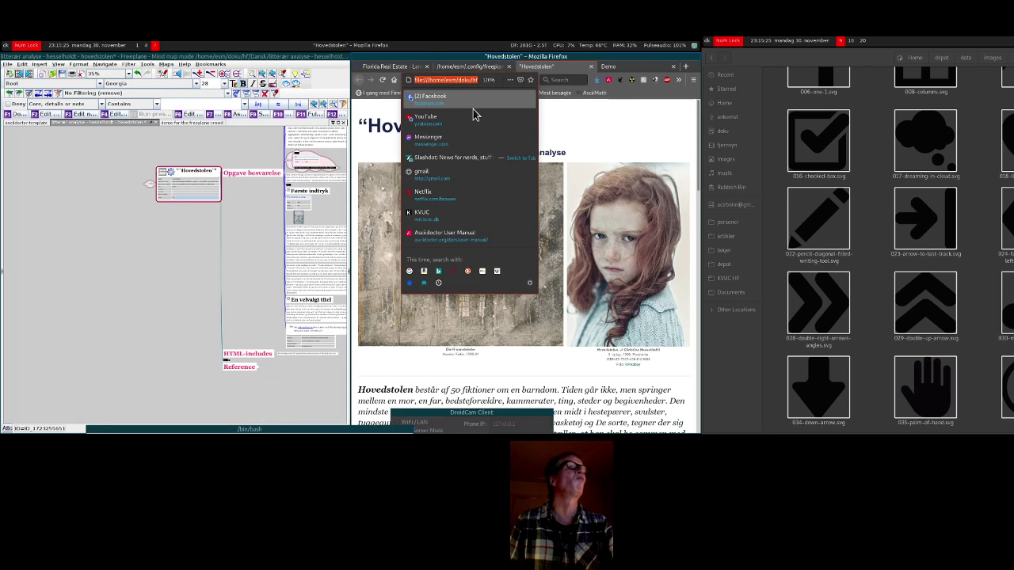
pyautogui.press('BackSpace')
pyautogui.press('BackSpace')
pyautogui.press('BackSpace')
pyautogui.press('BackSpace')
pyautogui.press('BackSpace')
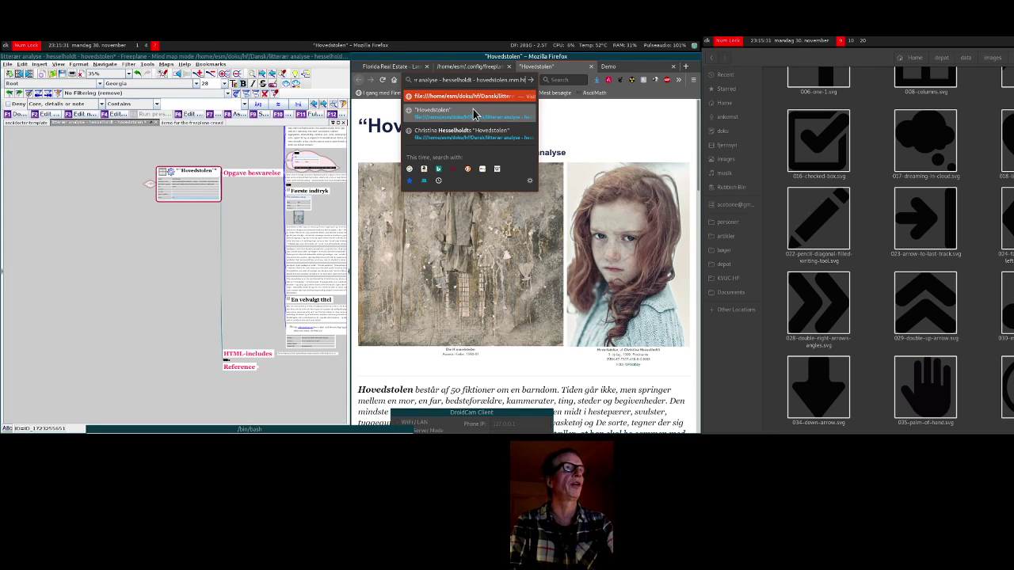
pyautogui.click(473, 113)
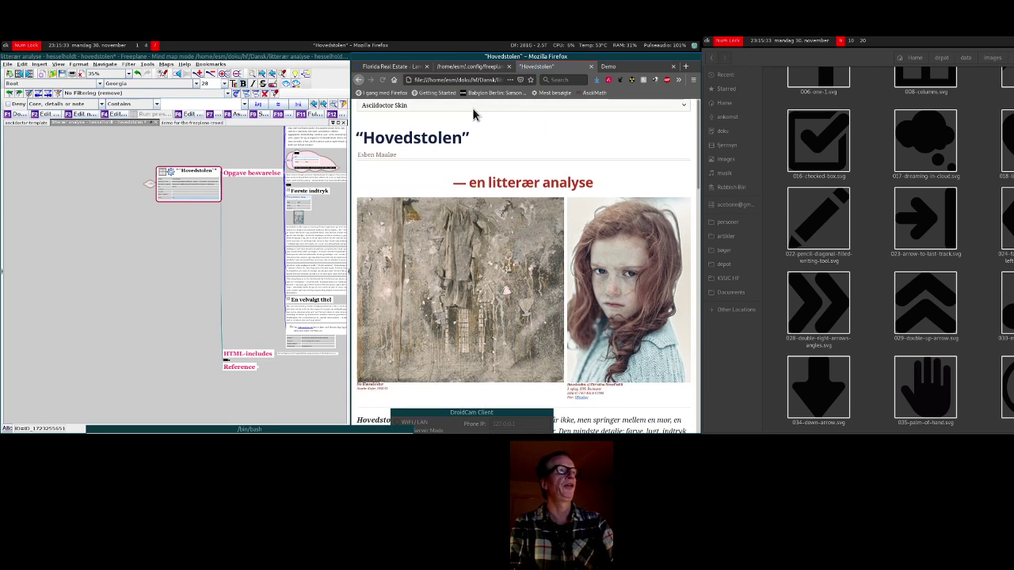
pyautogui.press('F11')
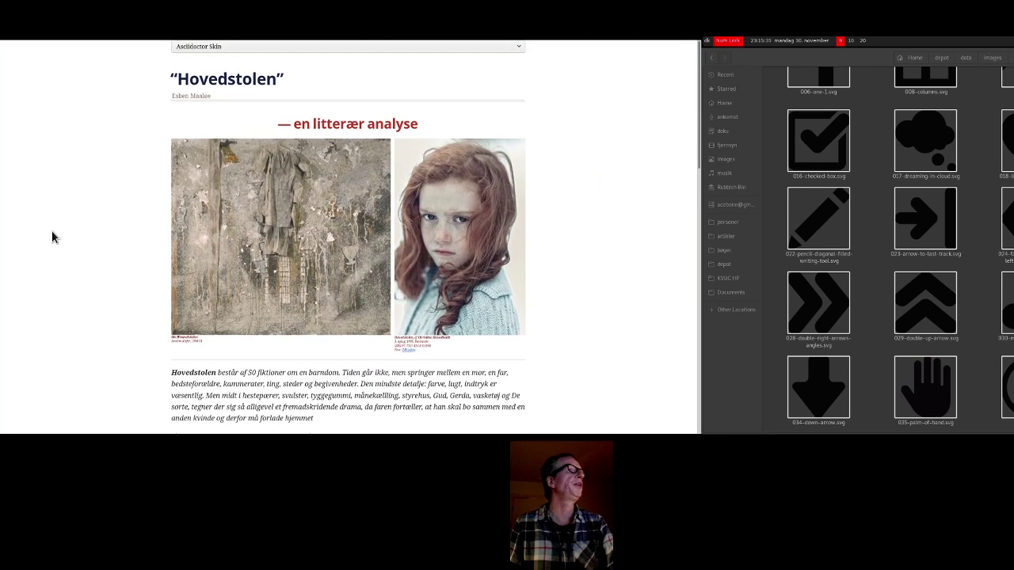
# Step: Review the "Hovedstolen" page in the Asciidoctor skin down past the "Første indtryk" section and zoom the page out
pyautogui.scroll(-2, 104, 206)
pyautogui.scroll(-3, 102, 201)
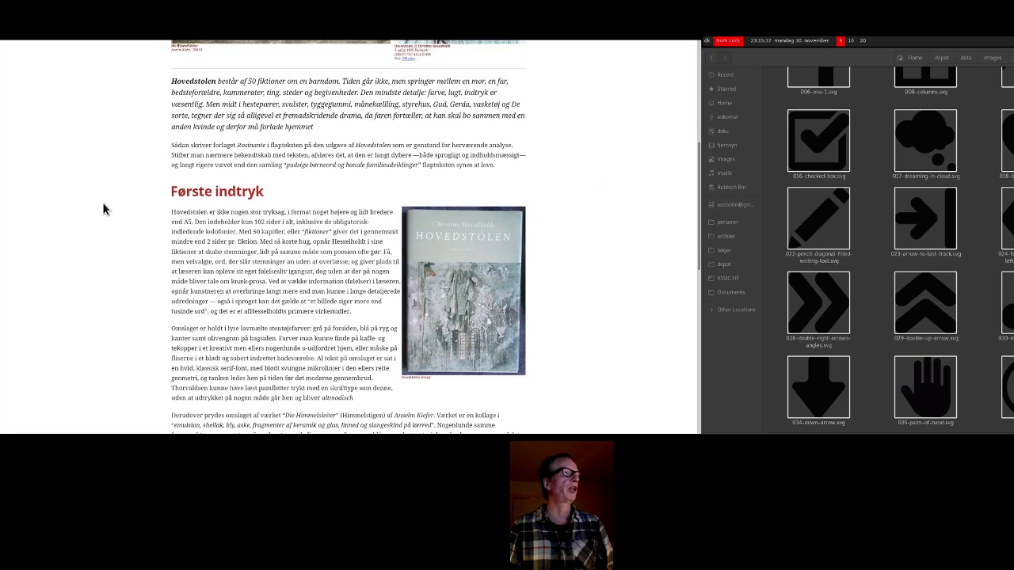
pyautogui.scroll(-5, 103, 202)
pyautogui.scroll(3, 102, 202)
pyautogui.scroll(3, 102, 202)
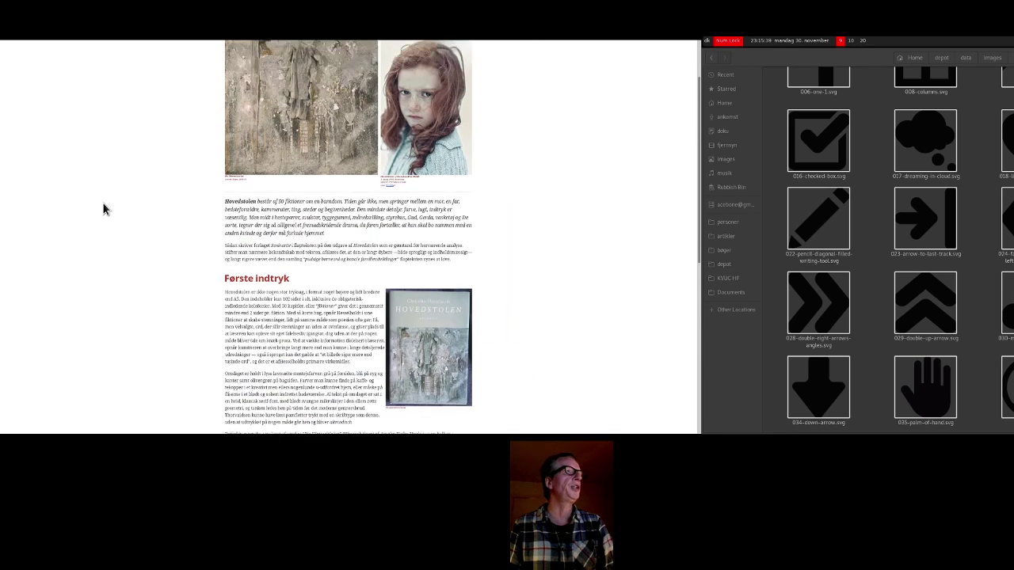
# Step: Preview the "Hovedstolen" page in the Medium skin and in the Tufte skin
pyautogui.click(308, 45)
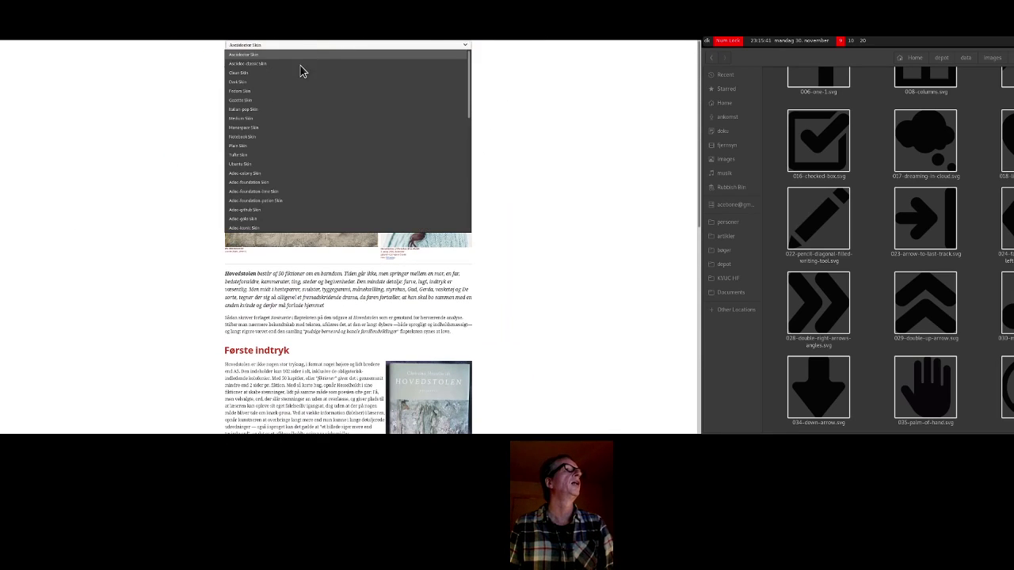
pyautogui.click(265, 119)
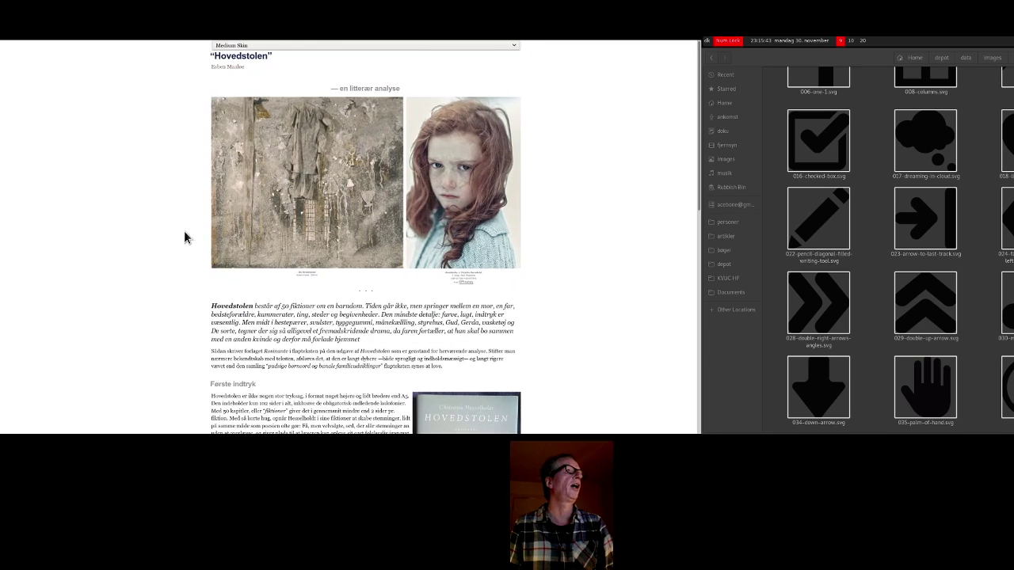
pyautogui.click(269, 47)
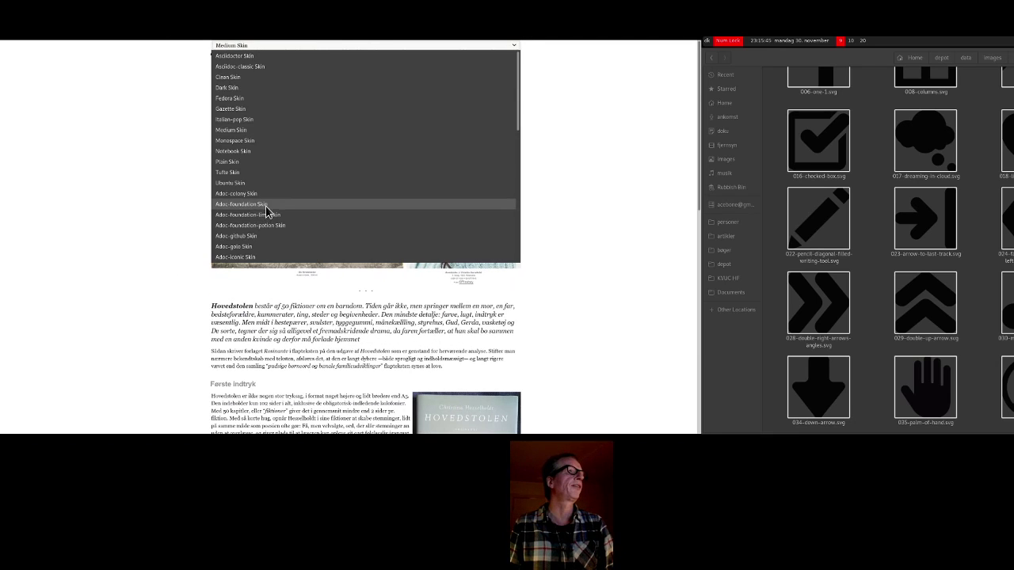
pyautogui.click(276, 172)
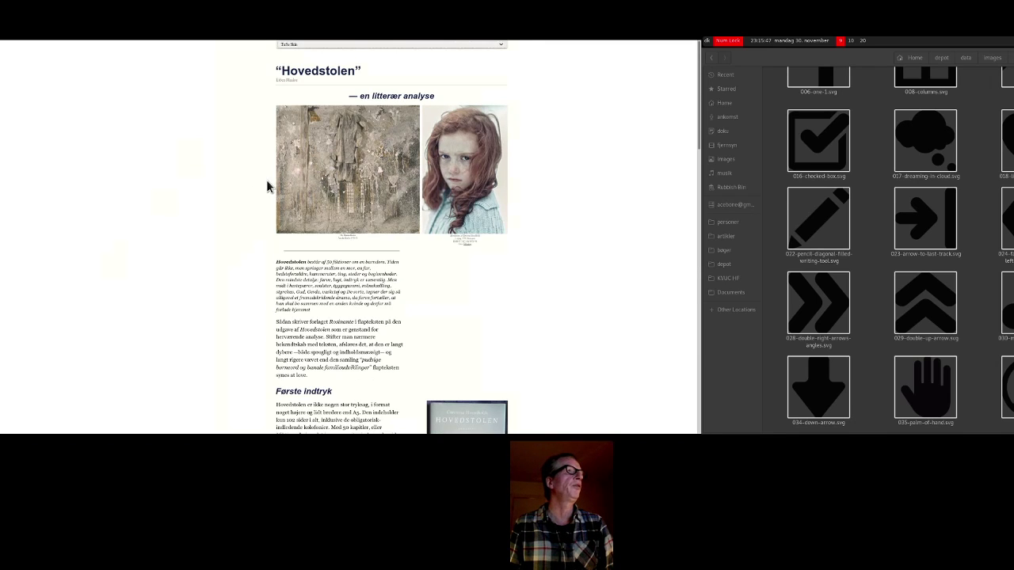
# Step: Apply the Clean skin to the "Hovedstolen" page and review its layout down past the "En velvalgt titel" section
pyautogui.click(370, 46)
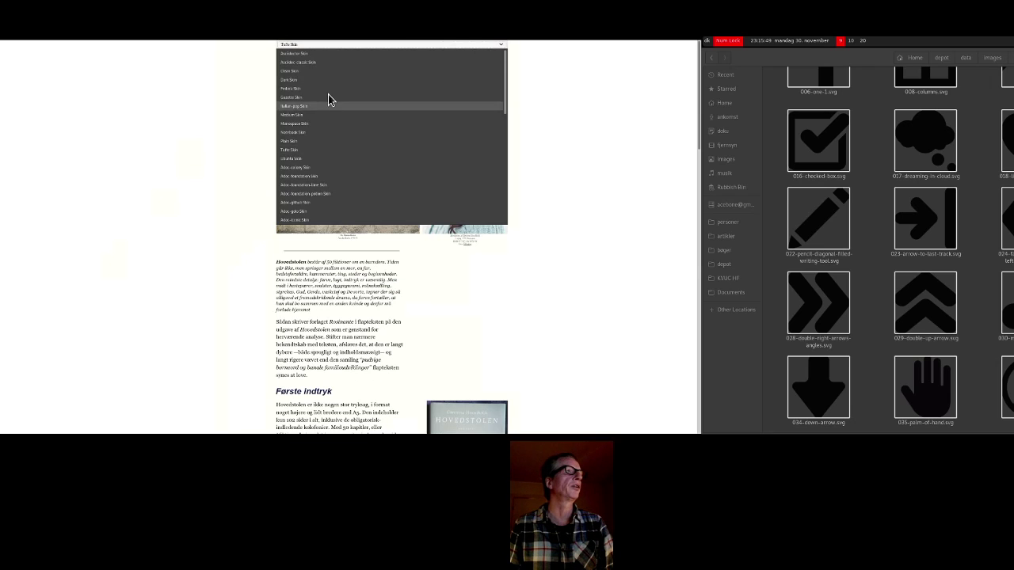
pyautogui.click(333, 71)
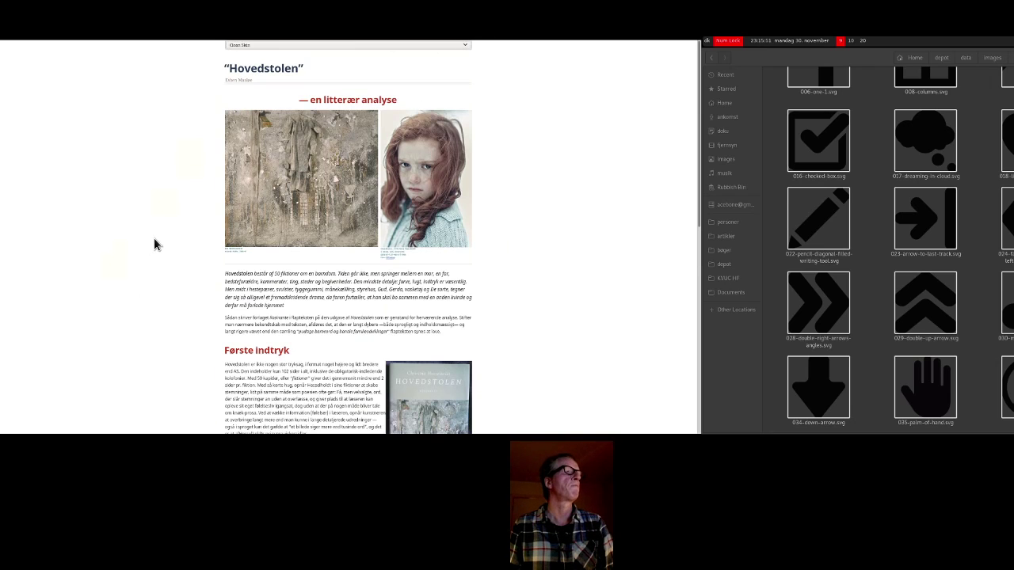
pyautogui.scroll(-7, 154, 238)
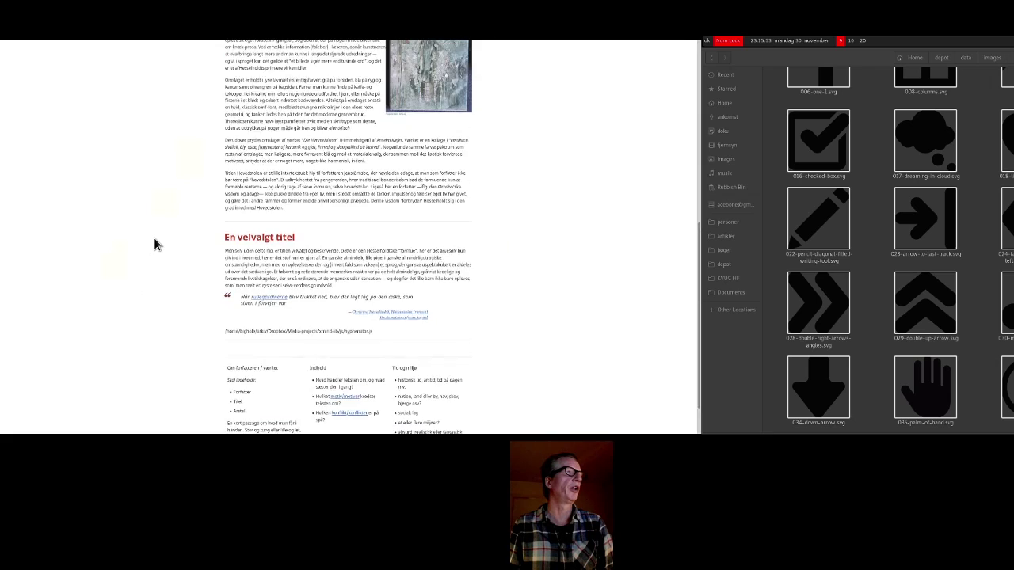
pyautogui.scroll(10, 153, 238)
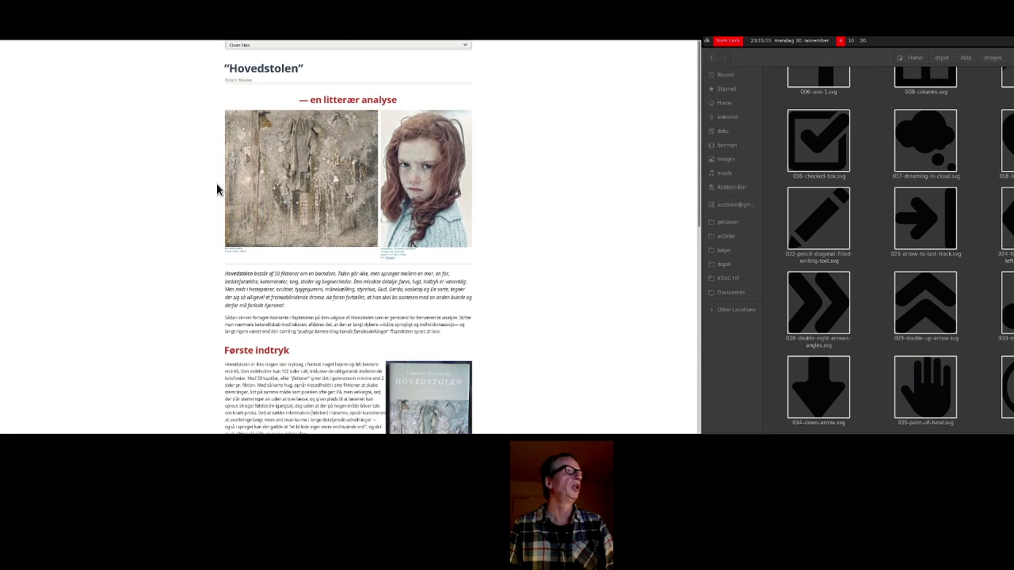
pyautogui.click(278, 45)
pyautogui.click(173, 162)
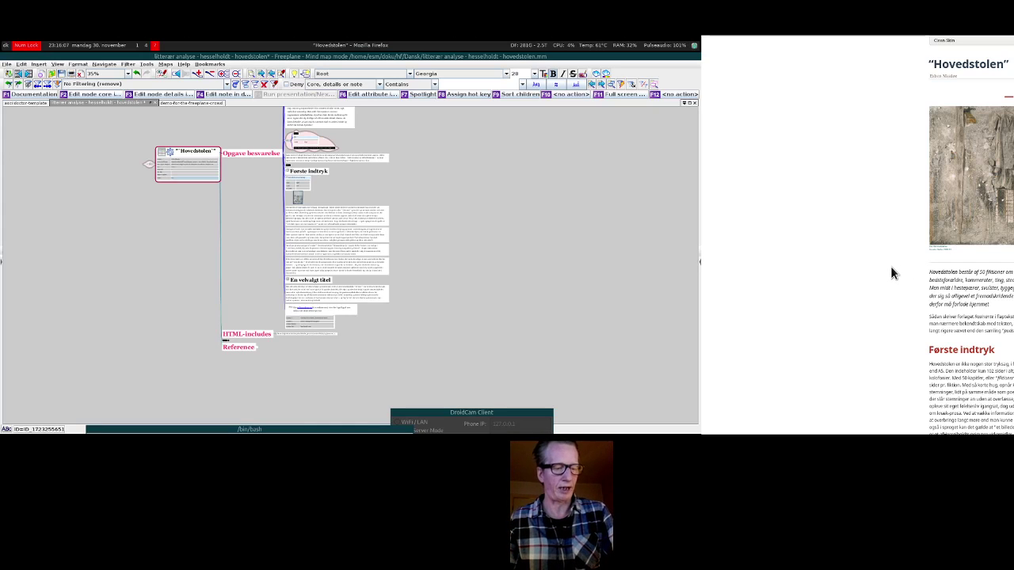
# Step: Show the Firefox window with the "Hovedstolen" page beside the Freeplane map
pyautogui.press('super+9')
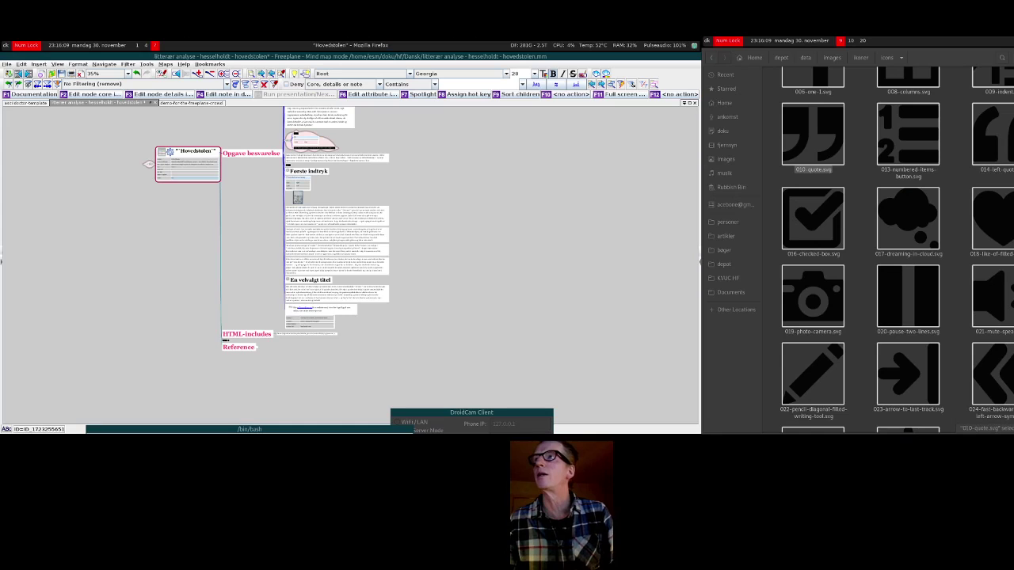
pyautogui.hotkey('alt', 'Tab')
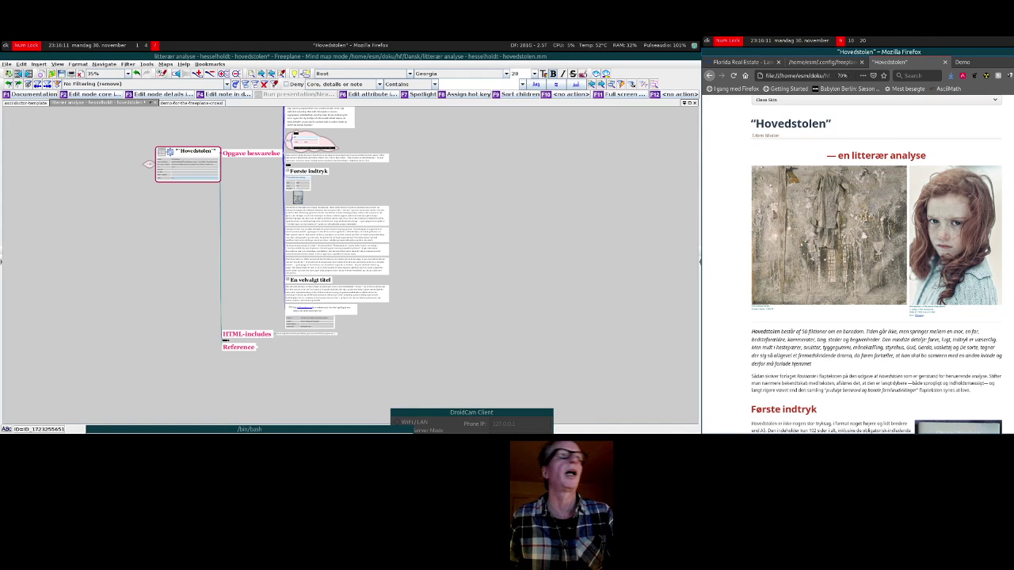
# Step: Examine the "Hovedstolen" map in Freeplane, from the root node's attributes through the title and image nodes of the "Opgave besvarelse" branch
pyautogui.scroll(5, 475, 289)
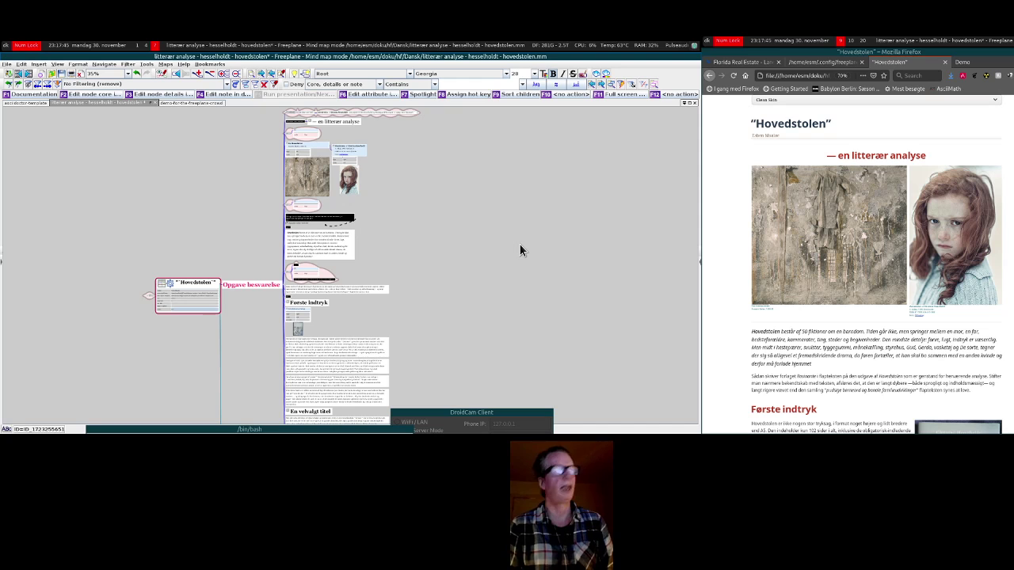
pyautogui.scroll(2, 501, 223)
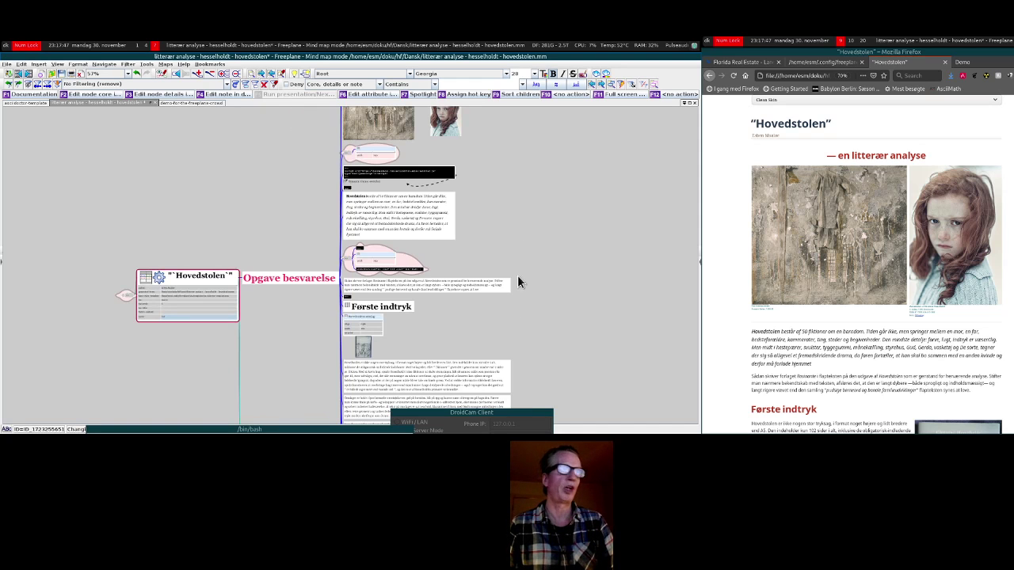
pyautogui.moveTo(203, 167); pyautogui.dragTo(97, 366)
pyautogui.scroll(5, 160, 338)
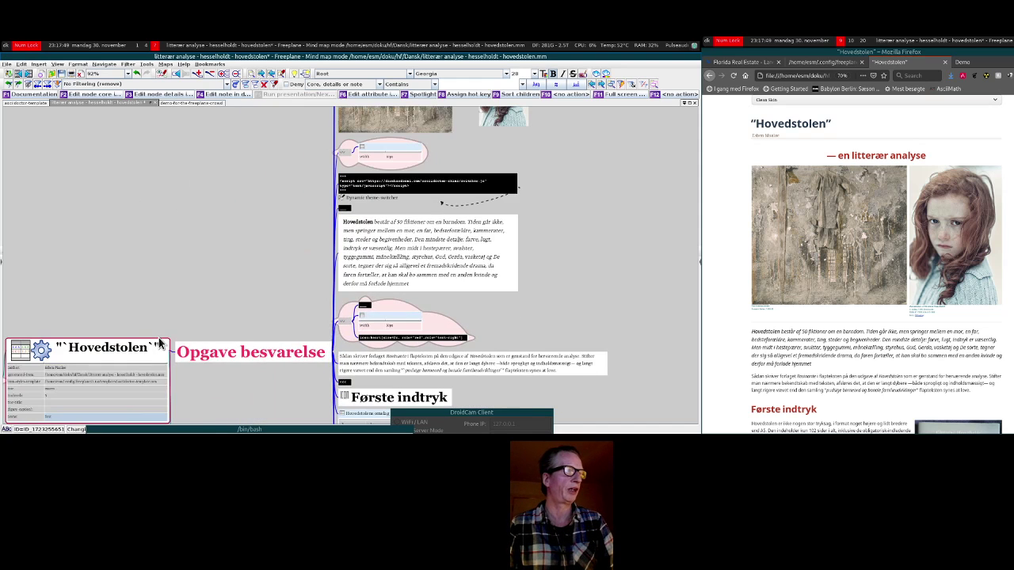
pyautogui.moveTo(230, 215); pyautogui.dragTo(179, 189)
pyautogui.scroll(-2, 179, 194)
pyautogui.moveTo(138, 230); pyautogui.dragTo(226, 199)
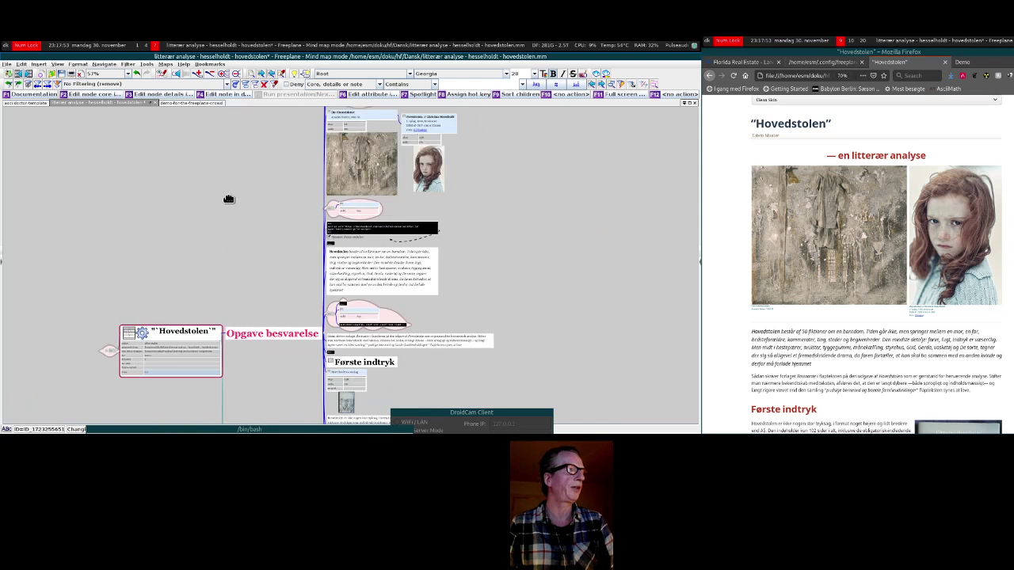
pyautogui.moveTo(228, 245); pyautogui.dragTo(254, 185)
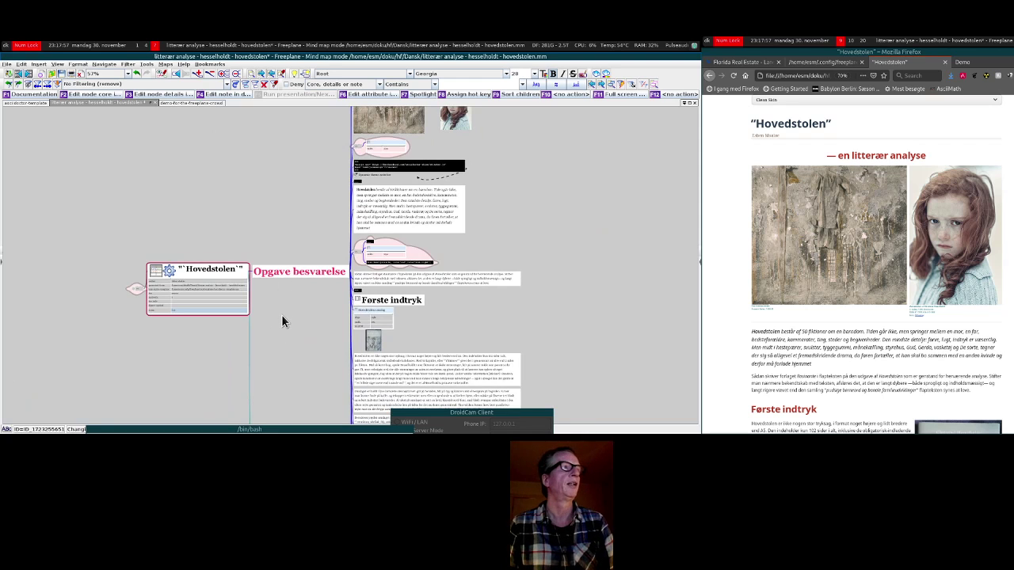
pyautogui.scroll(5, 281, 320)
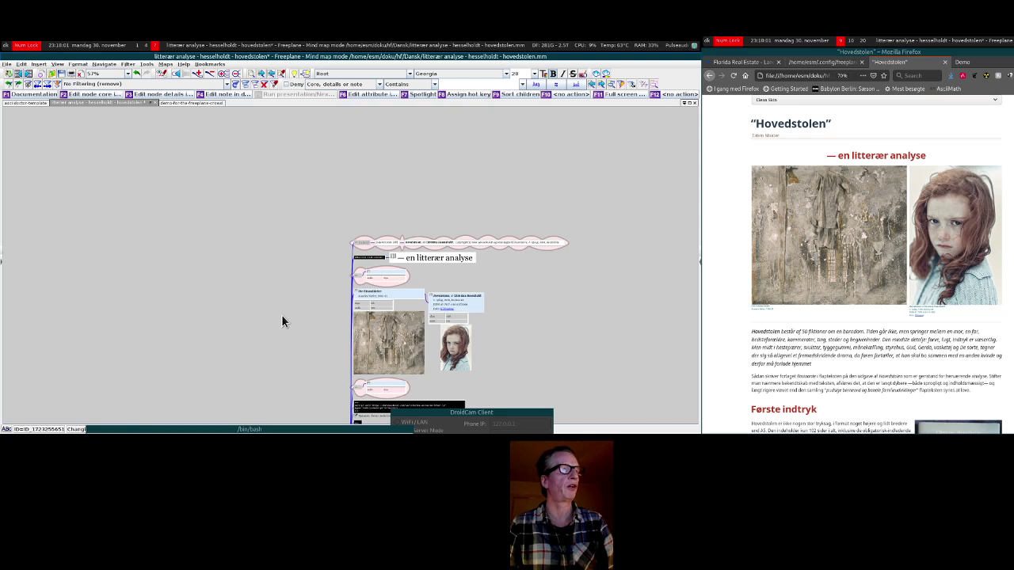
pyautogui.scroll(-3, 282, 318)
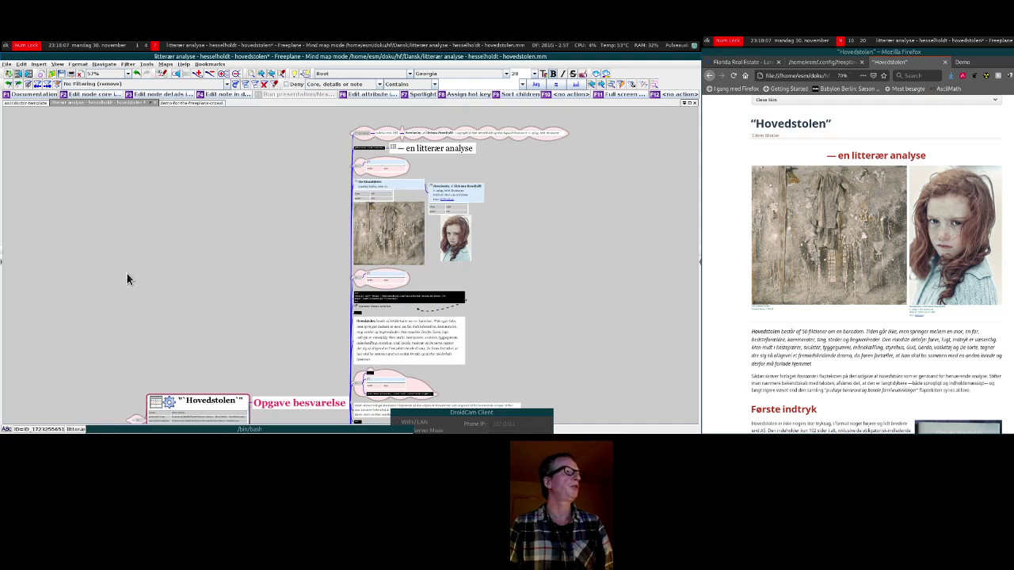
# Step: Show Freeplane's properties panel and go through its Format, Attributes, Calendar and Presentations settings
pyautogui.click(699, 266)
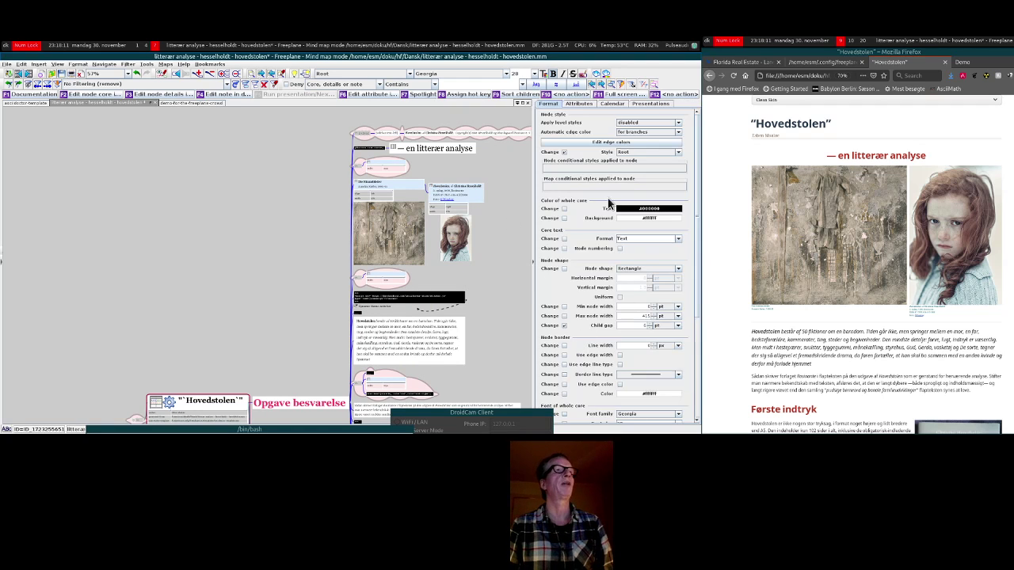
pyautogui.click(582, 106)
pyautogui.click(611, 104)
pyautogui.click(649, 104)
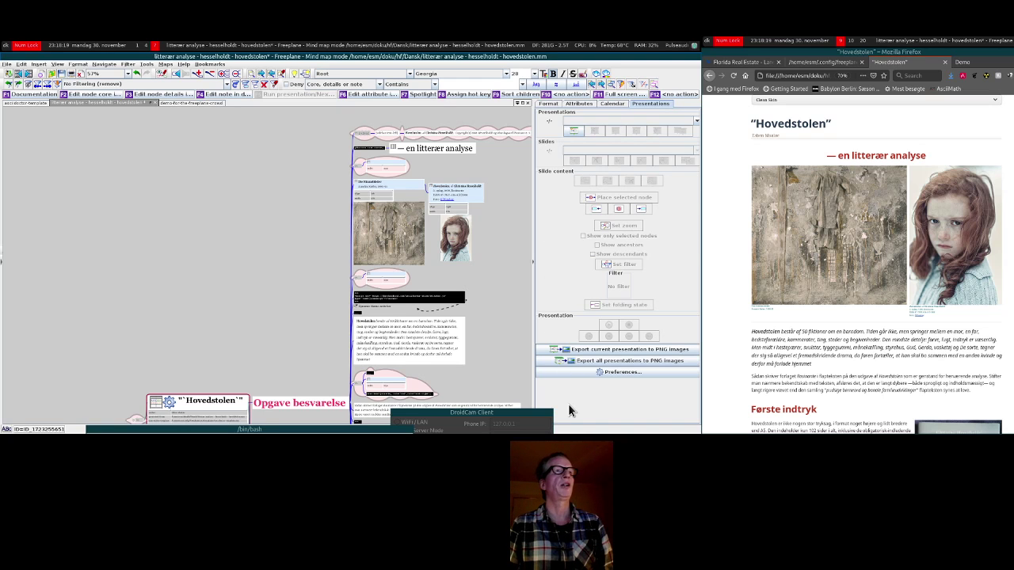
# Step: Compare the "Opgave besvarelse" nodes in the map with the "Første indtryk" section of the rendered page
pyautogui.moveTo(181, 265); pyautogui.dragTo(24, 234)
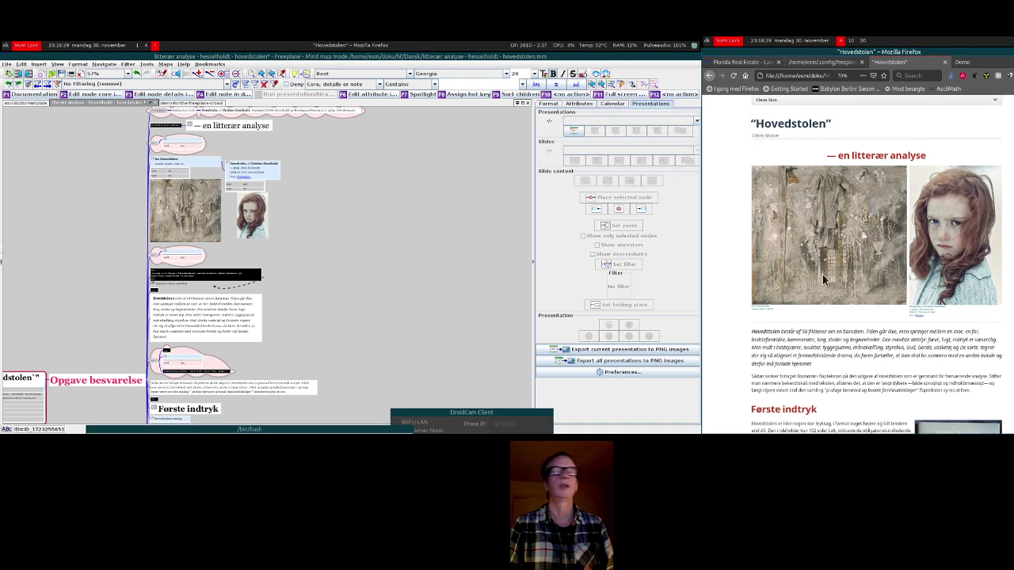
pyautogui.scroll(-5, 759, 335)
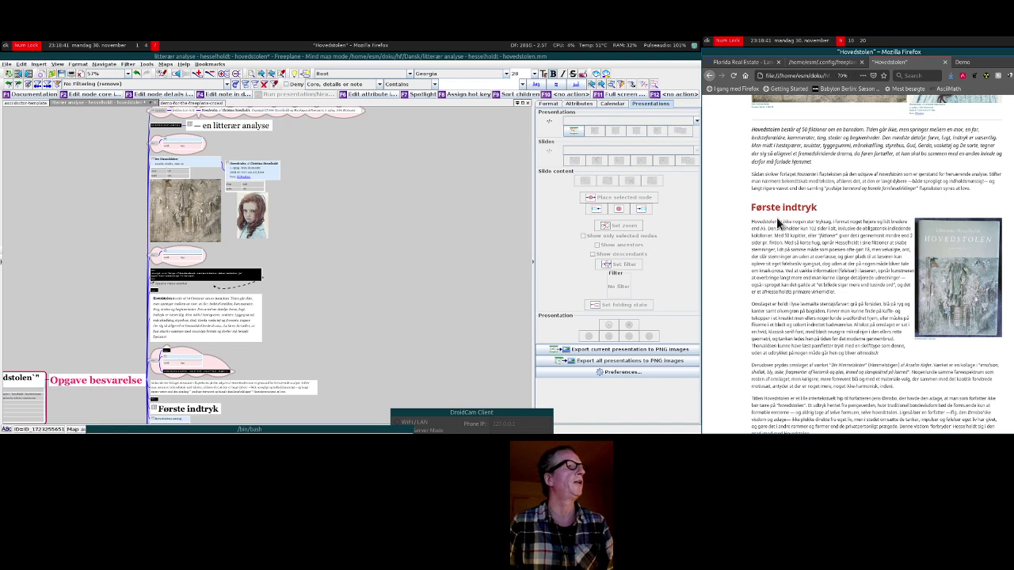
pyautogui.scroll(5, 421, 308)
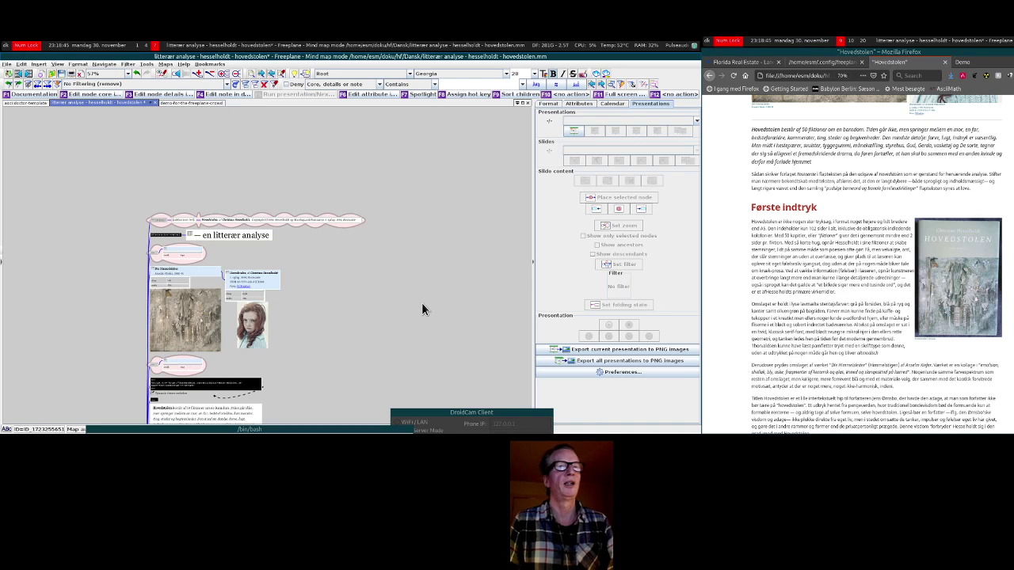
pyautogui.scroll(-5, 414, 296)
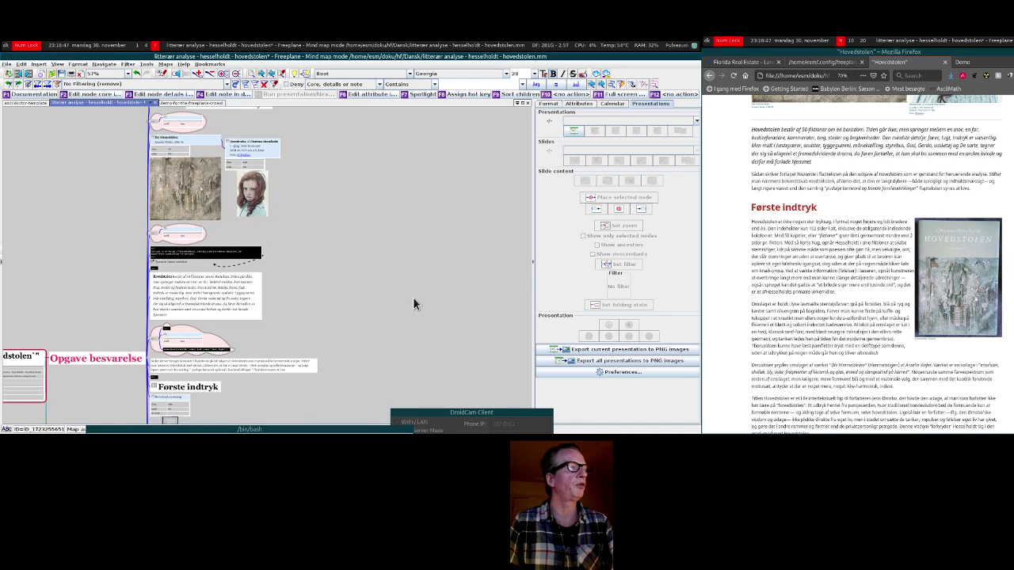